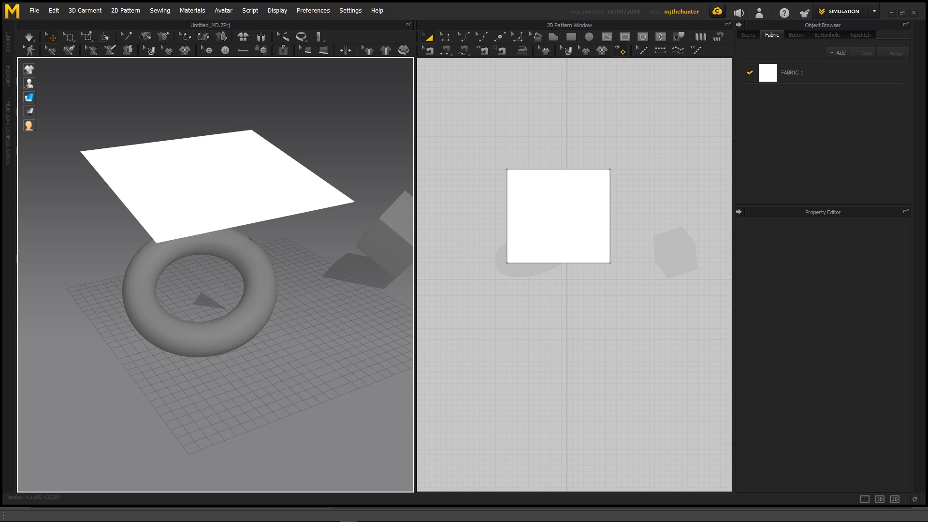
Step: View the FlippedNormals Fabrics product page in the browser and return to Marvelous Designer
{"action": "left_click_drag", "start_coordinate": [927, 87], "coordinate": [478, 18]}
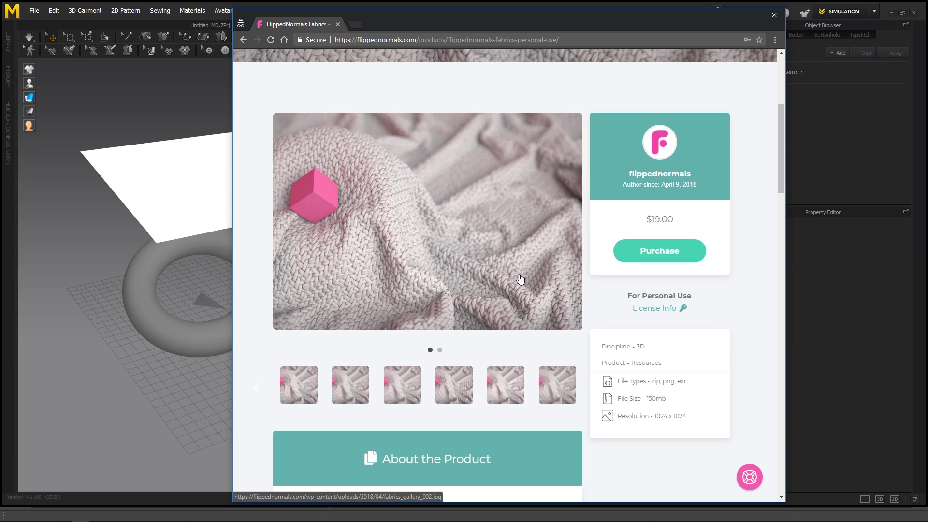
{"action": "left_click", "coordinate": [730, 15]}
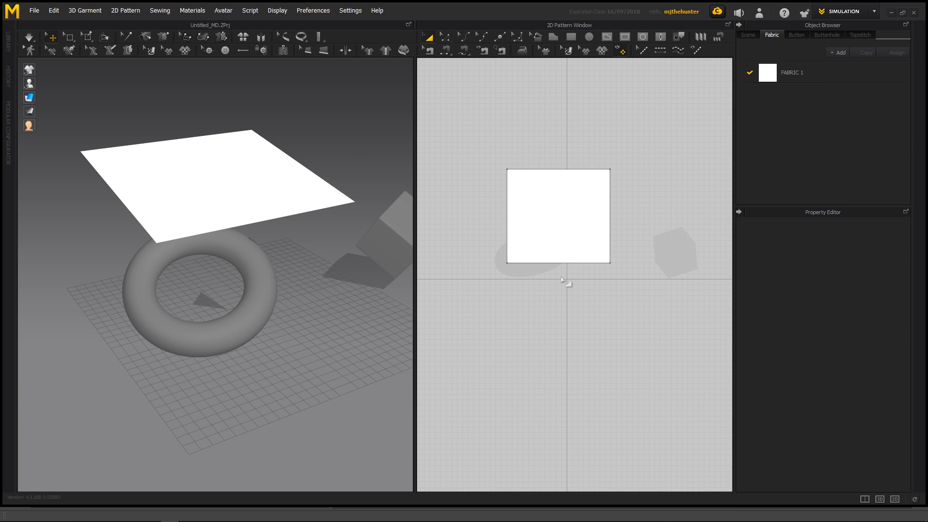
Step: Set the particle distance of the cloth square above the torus to 30 mm and deselect it
{"action": "middle_click_drag", "start_coordinate": [284, 210], "coordinate": [291, 231]}
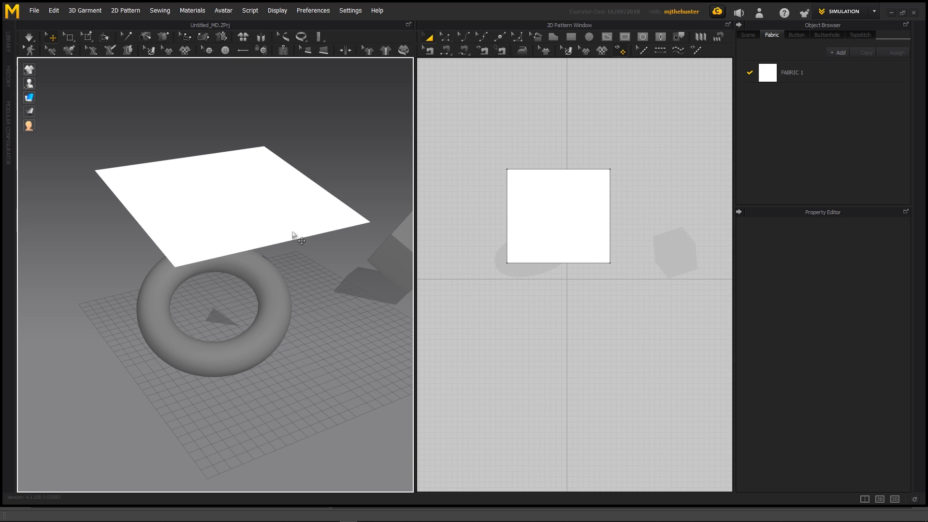
{"action": "right_click_drag", "start_coordinate": [248, 260], "coordinate": [284, 241]}
{"action": "middle_click_drag", "start_coordinate": [284, 241], "coordinate": [257, 225]}
{"action": "scroll", "coordinate": [257, 225], "scroll_direction": "up", "scroll_amount": 1}
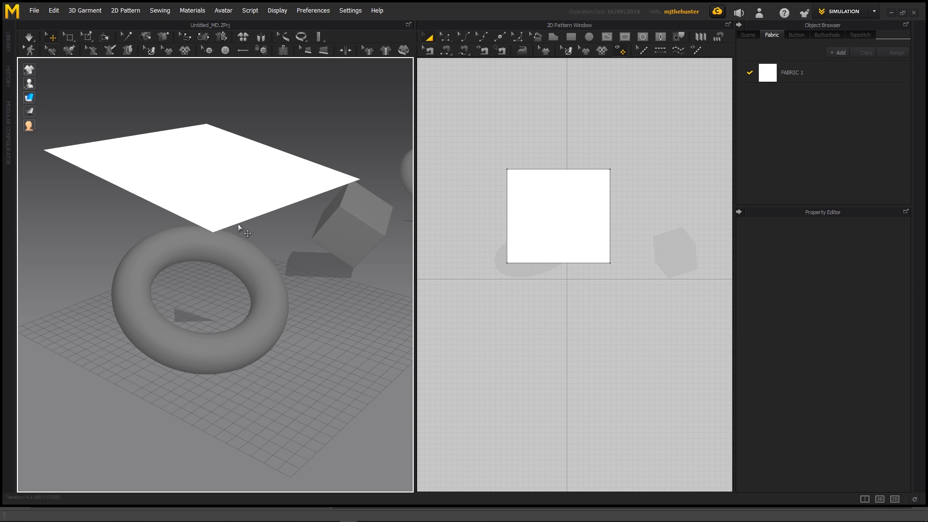
{"action": "scroll", "coordinate": [228, 265], "scroll_direction": "down", "scroll_amount": 3}
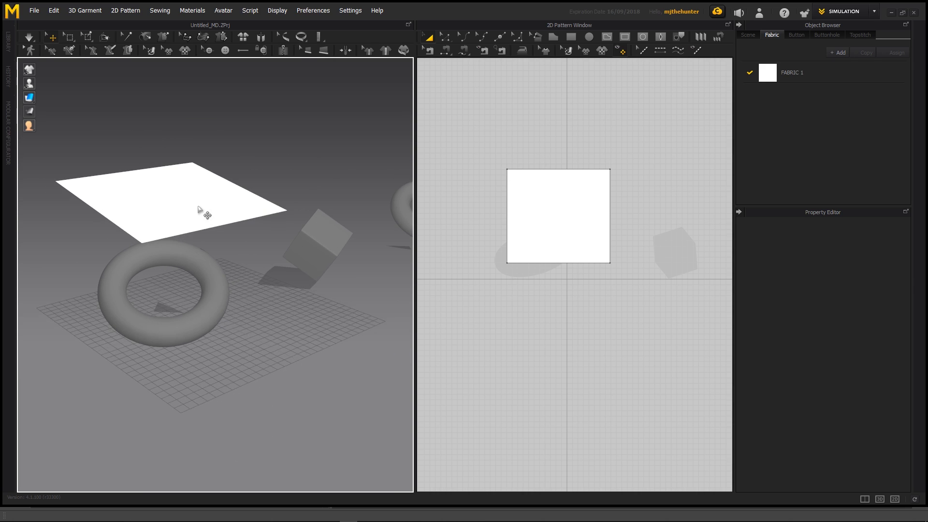
{"action": "left_click", "coordinate": [203, 212]}
{"action": "left_click", "coordinate": [852, 368]}
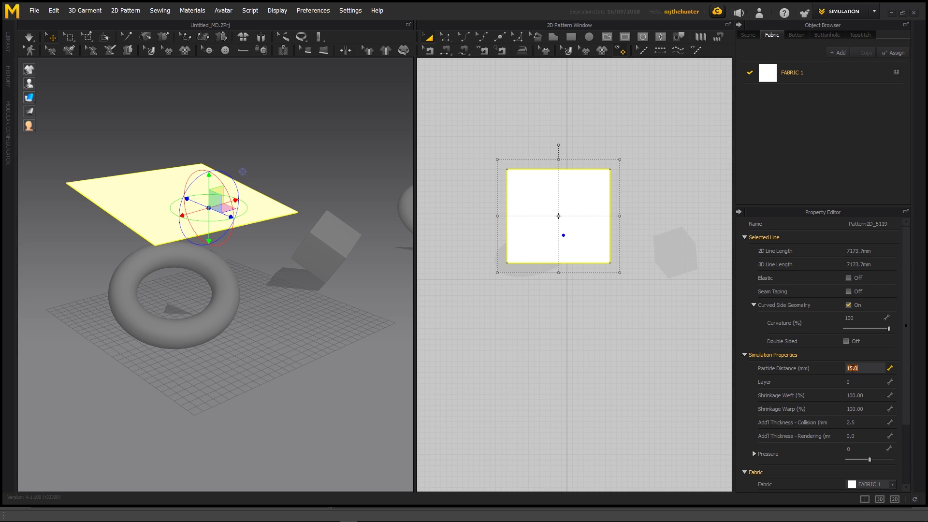
{"action": "key", "text": "Return"}
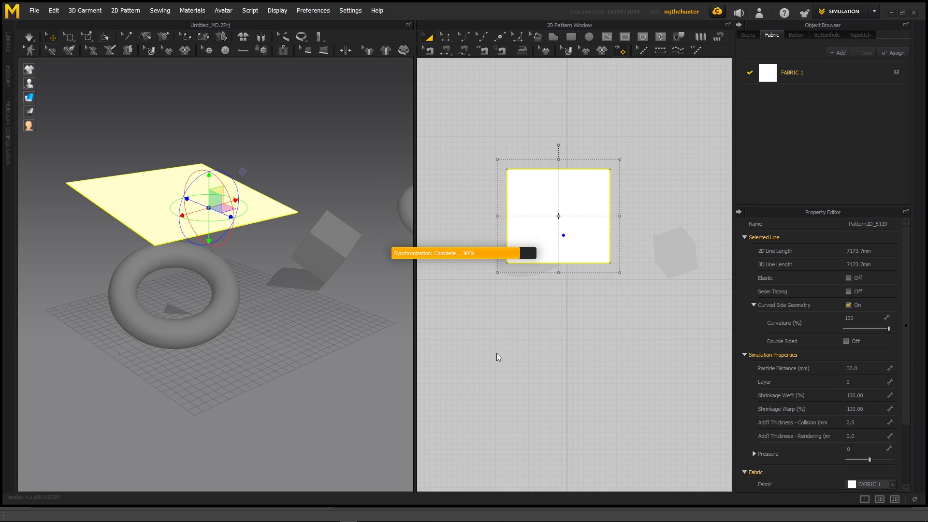
{"action": "left_click", "coordinate": [344, 318]}
{"action": "middle_click_drag", "start_coordinate": [302, 281], "coordinate": [324, 289]}
{"action": "scroll", "coordinate": [324, 288], "scroll_direction": "up", "scroll_amount": 1}
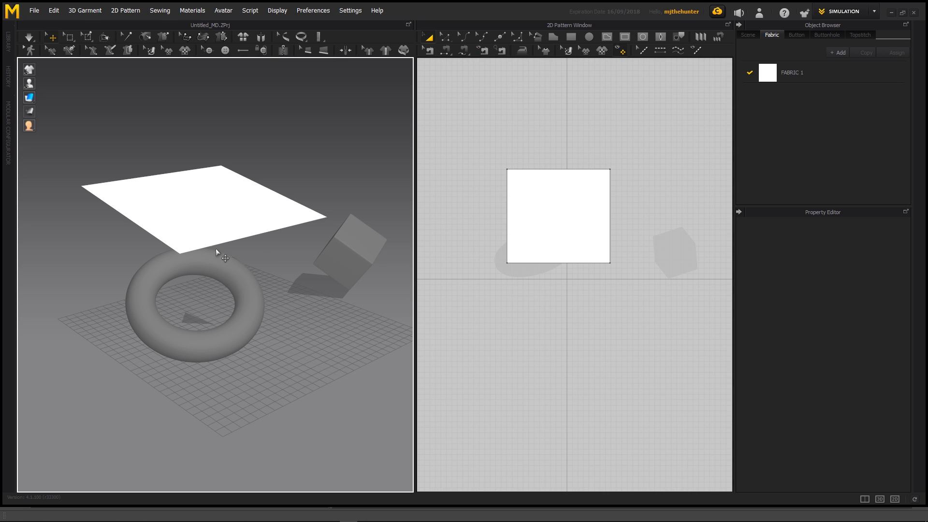
{"action": "right_click_drag", "start_coordinate": [216, 249], "coordinate": [222, 257]}
{"action": "scroll", "coordinate": [233, 259], "scroll_direction": "up", "scroll_amount": 1}
{"action": "middle_click_drag", "start_coordinate": [240, 246], "coordinate": [260, 247]}
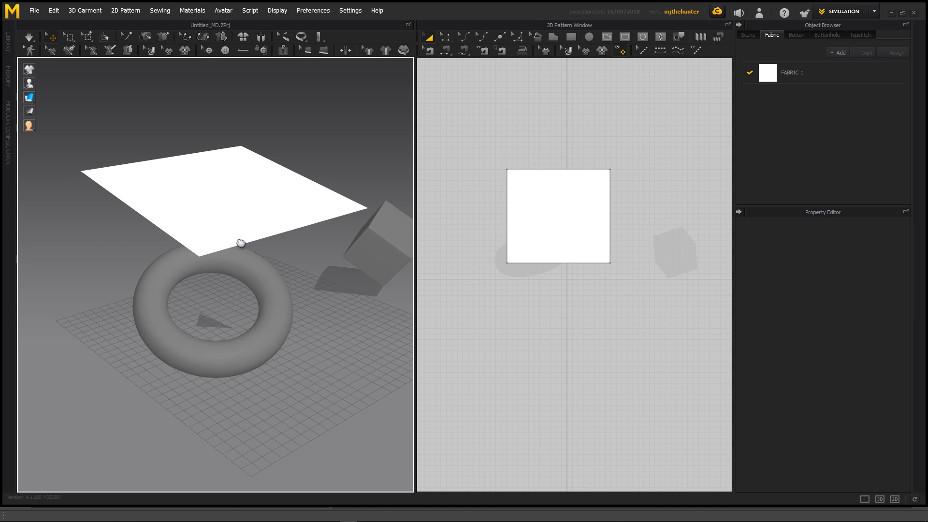
{"action": "scroll", "coordinate": [236, 239], "scroll_direction": "down", "scroll_amount": 5}
{"action": "mouse_move", "coordinate": [193, 211]}
{"action": "right_mouse_down"}
{"action": "mouse_move", "coordinate": [234, 205]}
{"action": "mouse_move", "coordinate": [182, 205]}
{"action": "right_mouse_up"}
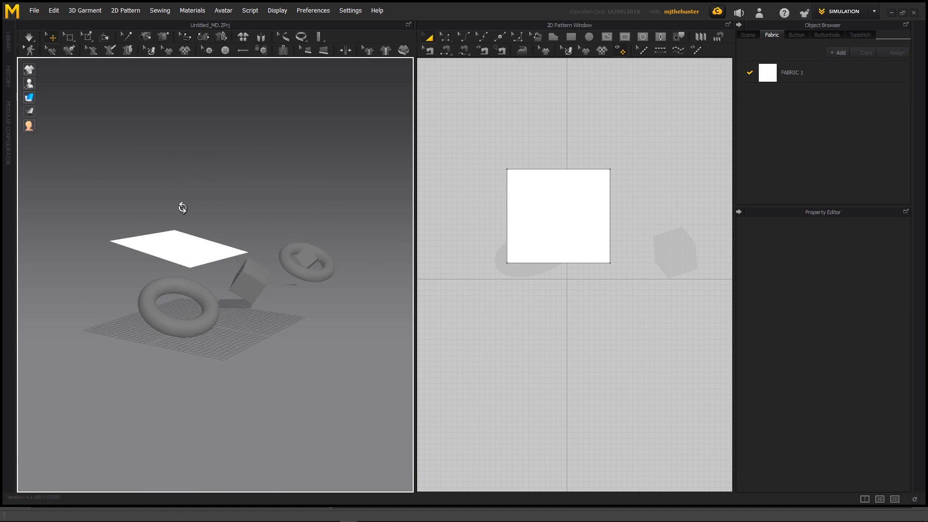
Step: Select the cloth square, display it as a mesh, and examine its triangle density close up
{"action": "scroll", "coordinate": [234, 243], "scroll_direction": "up", "scroll_amount": 6}
{"action": "left_click", "coordinate": [215, 207]}
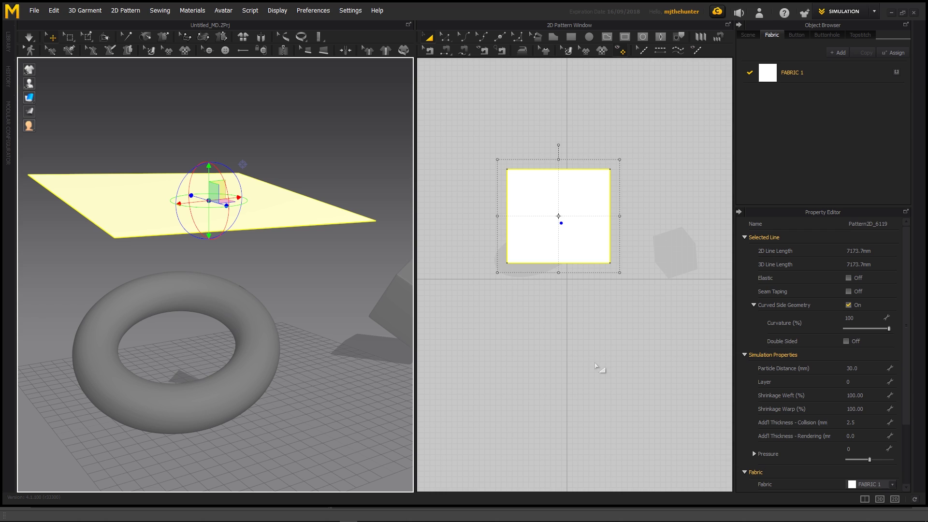
{"action": "right_click_drag", "start_coordinate": [409, 290], "coordinate": [346, 298]}
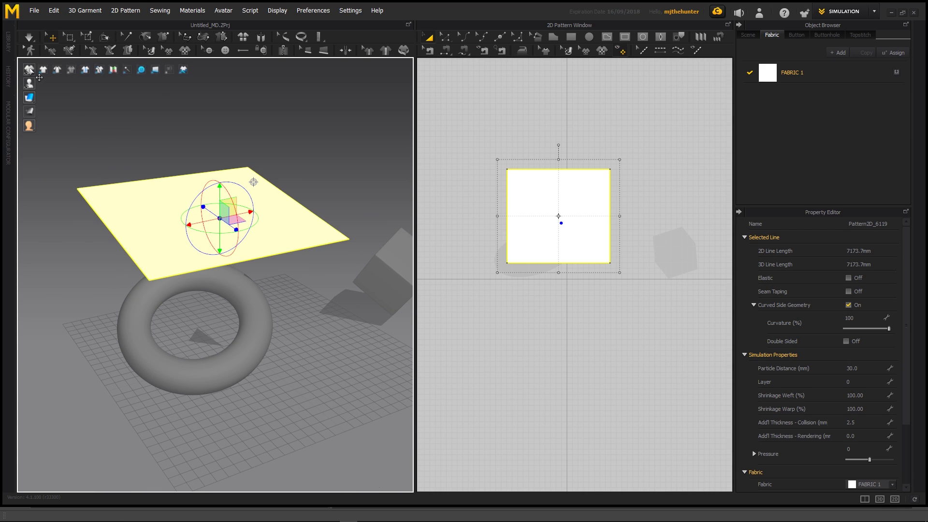
{"action": "mouse_move", "coordinate": [29, 86]}
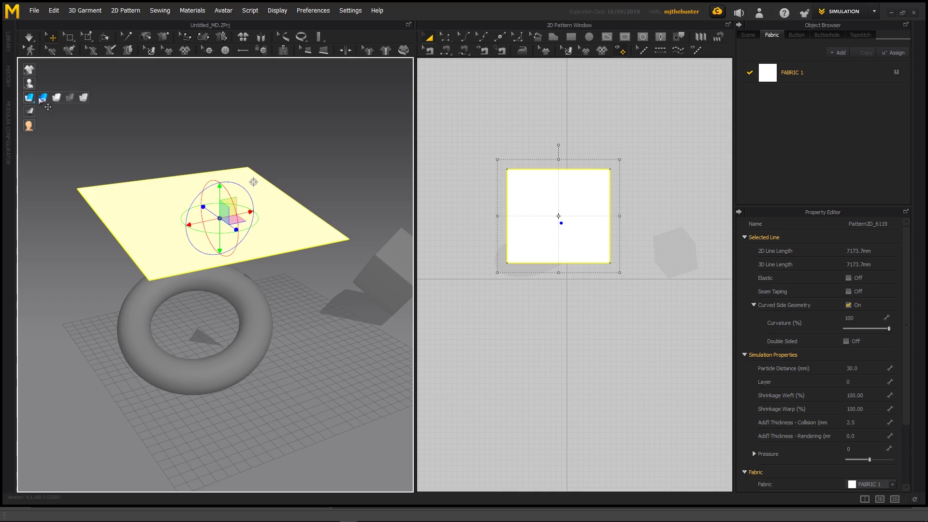
{"action": "left_click", "coordinate": [80, 97]}
{"action": "scroll", "coordinate": [143, 166], "scroll_direction": "up", "scroll_amount": 8}
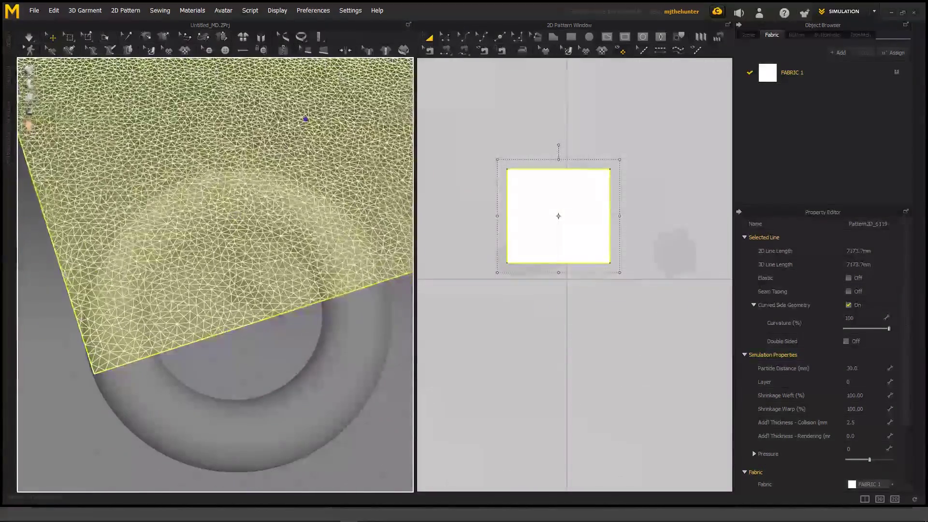
Step: Try a particle distance of 20 mm on the cloth and return it to 30 mm
{"action": "left_click", "coordinate": [856, 368]}
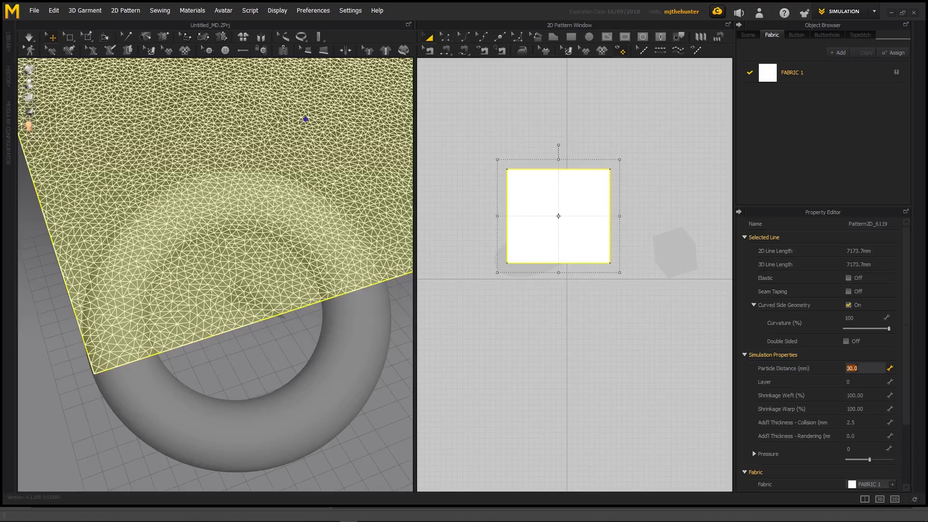
{"action": "key", "text": "Return"}
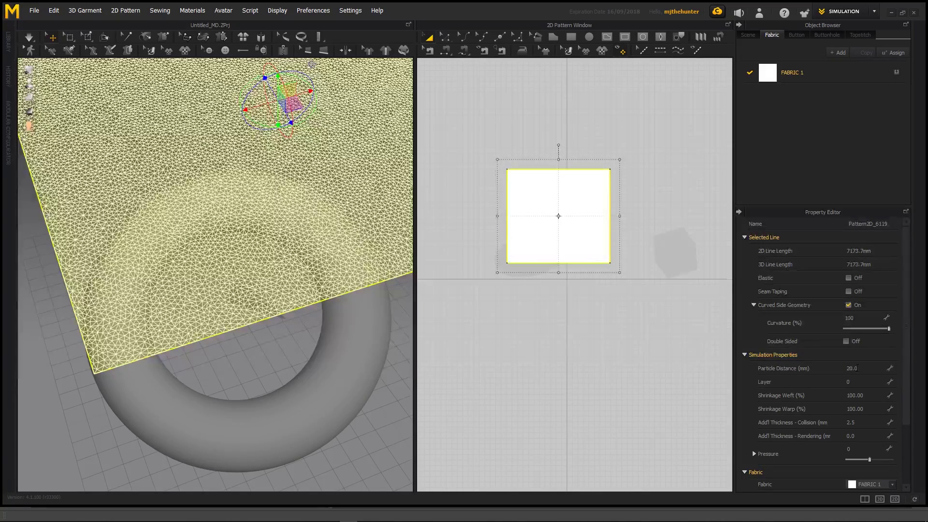
{"action": "key", "text": "ctrl+z"}
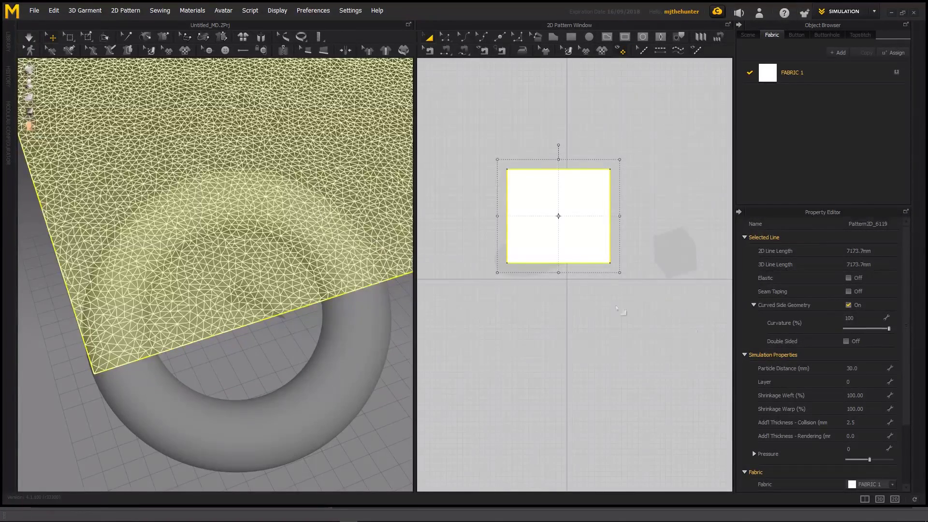
{"action": "left_click", "coordinate": [859, 368]}
{"action": "type", "text": "3"}
{"action": "key", "text": "Return"}
{"action": "key", "text": "Return"}
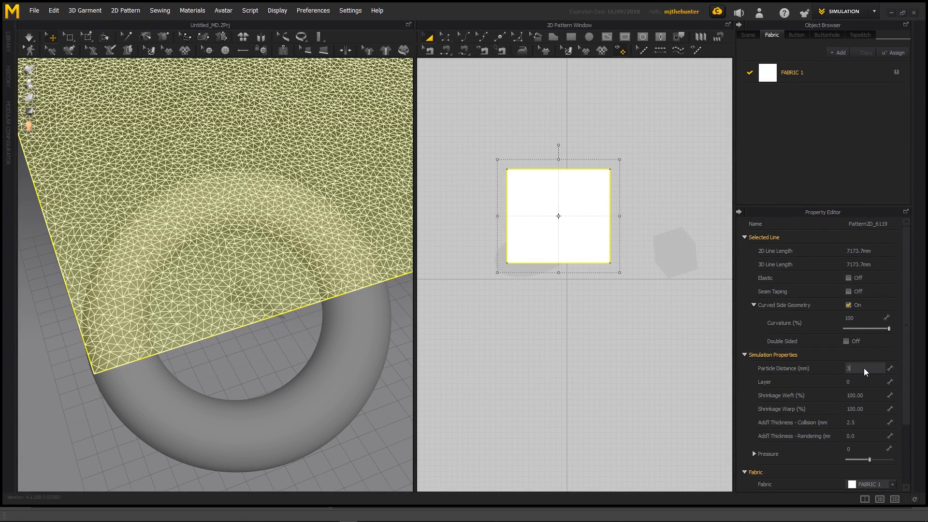
{"action": "key", "text": "ctrl+z"}
Step: Switch the cloth's display from mesh back to a shaded surface and deselect it
{"action": "scroll", "coordinate": [246, 344], "scroll_direction": "down", "scroll_amount": 5}
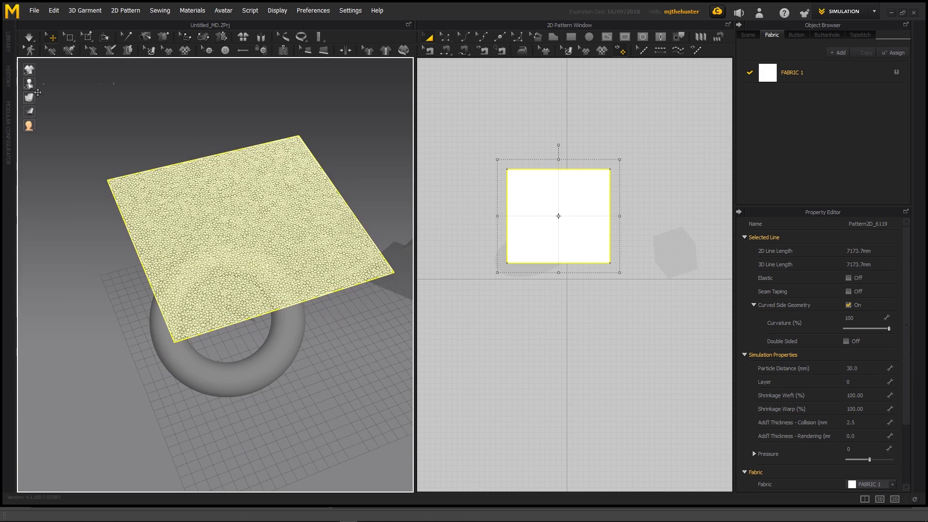
{"action": "mouse_move", "coordinate": [42, 99]}
{"action": "left_click", "coordinate": [84, 99]}
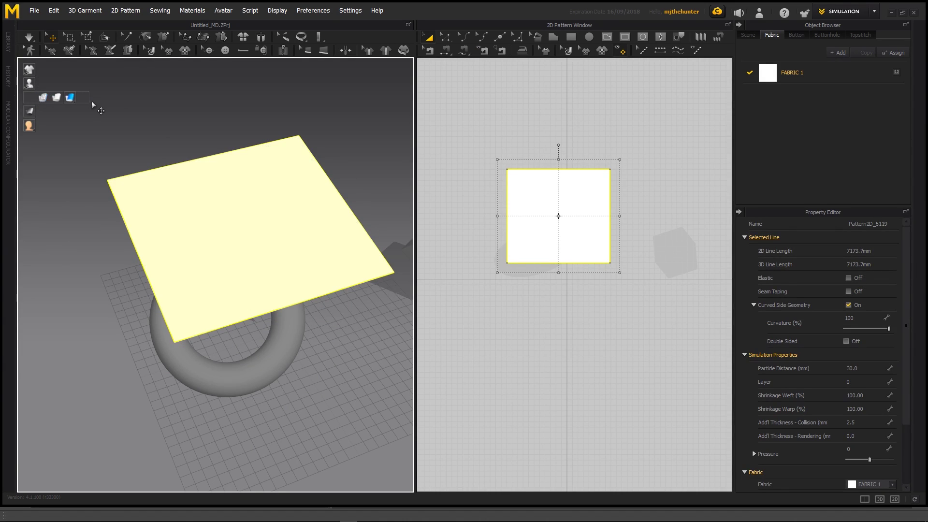
{"action": "left_click", "coordinate": [162, 160]}
Step: Start the simulation to let the cloth drop and drape over the torus
{"action": "right_click_drag", "start_coordinate": [247, 249], "coordinate": [241, 205]}
{"action": "key", "text": "space"}
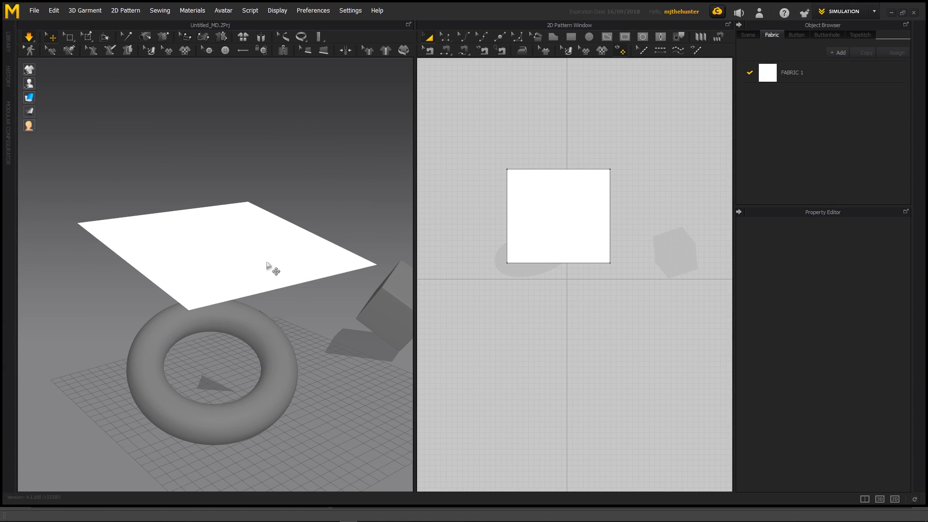
{"action": "right_click_drag", "start_coordinate": [274, 304], "coordinate": [224, 303]}
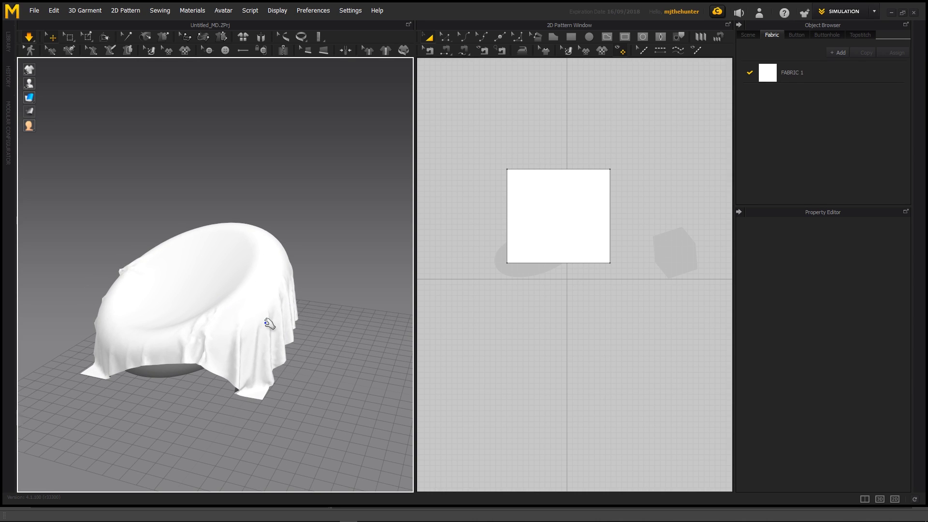
{"action": "right_click_drag", "start_coordinate": [221, 315], "coordinate": [244, 303]}
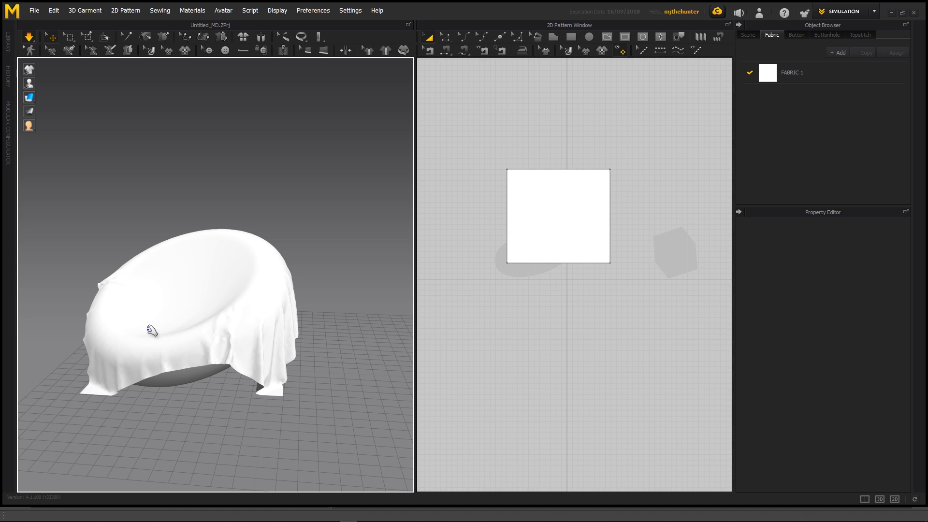
Step: Pull the hanging front and side of the cloth up and inward over the torus to form folds
{"action": "left_click_drag", "start_coordinate": [140, 343], "coordinate": [167, 291]}
{"action": "right_click_drag", "start_coordinate": [211, 309], "coordinate": [267, 342]}
{"action": "left_click_drag", "start_coordinate": [305, 356], "coordinate": [287, 269]}
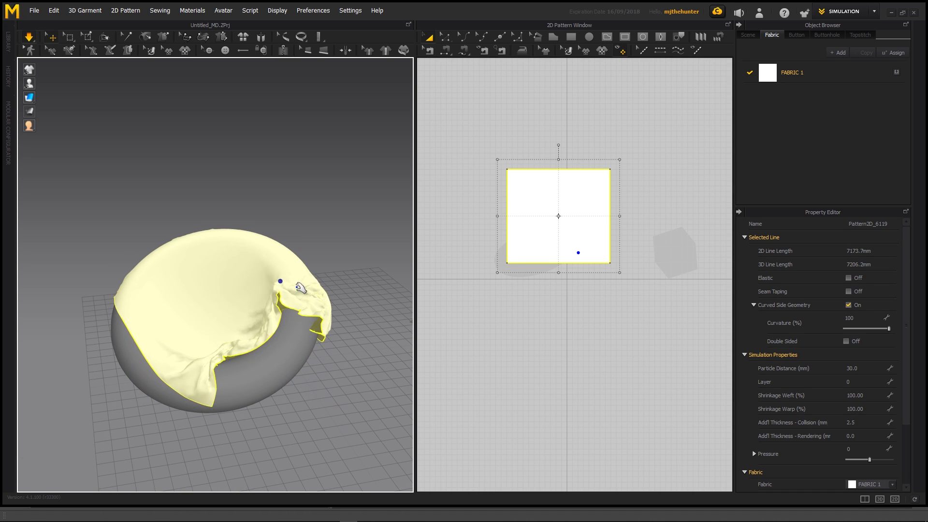
{"action": "right_click_drag", "start_coordinate": [292, 287], "coordinate": [287, 327]}
{"action": "middle_click_drag", "start_coordinate": [287, 326], "coordinate": [311, 334]}
{"action": "left_click_drag", "start_coordinate": [317, 288], "coordinate": [252, 210]}
{"action": "left_click", "coordinate": [352, 266]}
{"action": "right_click_drag", "start_coordinate": [303, 312], "coordinate": [314, 337]}
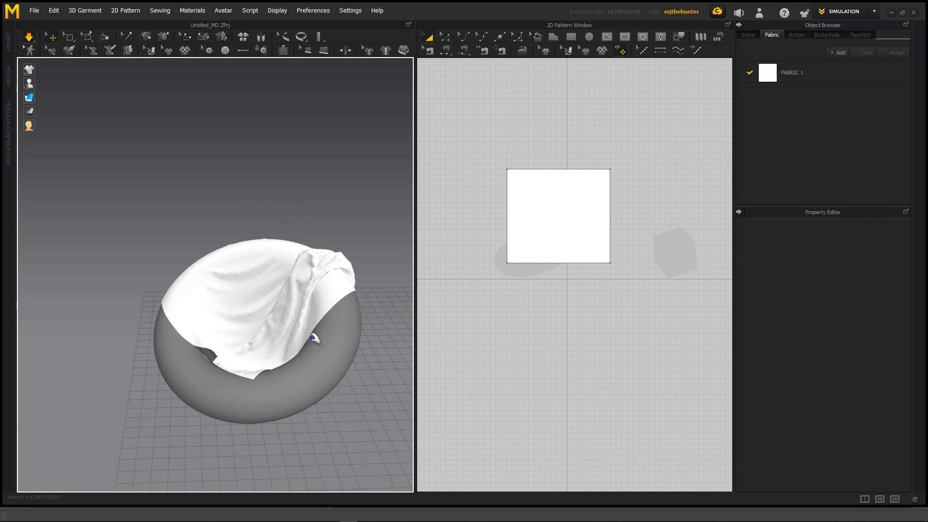
Step: Bunch the opposite side of the cloth along the torus's upper rim and stop the simulation
{"action": "right_click_drag", "start_coordinate": [276, 306], "coordinate": [162, 326]}
{"action": "left_click_drag", "start_coordinate": [180, 242], "coordinate": [228, 208]}
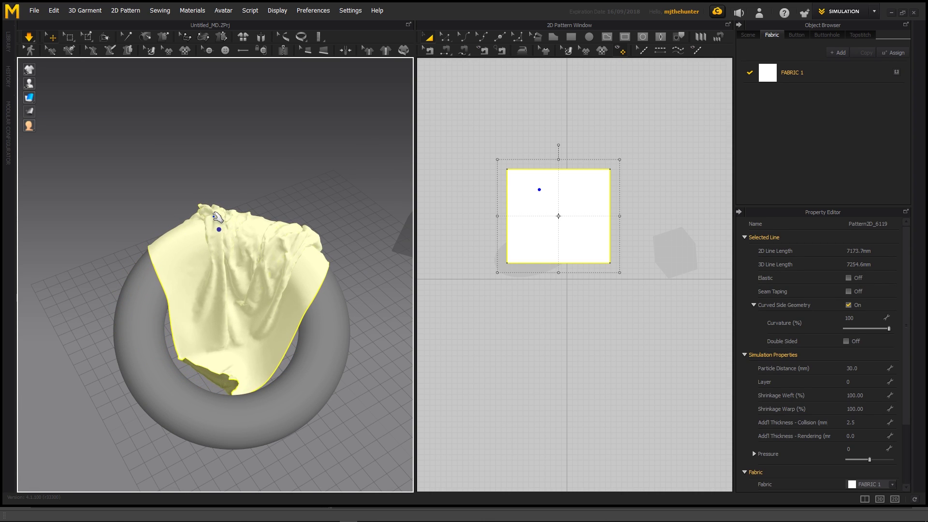
{"action": "right_click_drag", "start_coordinate": [224, 383], "coordinate": [156, 333]}
{"action": "left_click", "coordinate": [293, 260]}
{"action": "right_click_drag", "start_coordinate": [293, 260], "coordinate": [234, 284]}
Step: Set the draped cloth's particle distance to 15 mm and deselect it
{"action": "scroll", "coordinate": [237, 291], "scroll_direction": "up", "scroll_amount": 3}
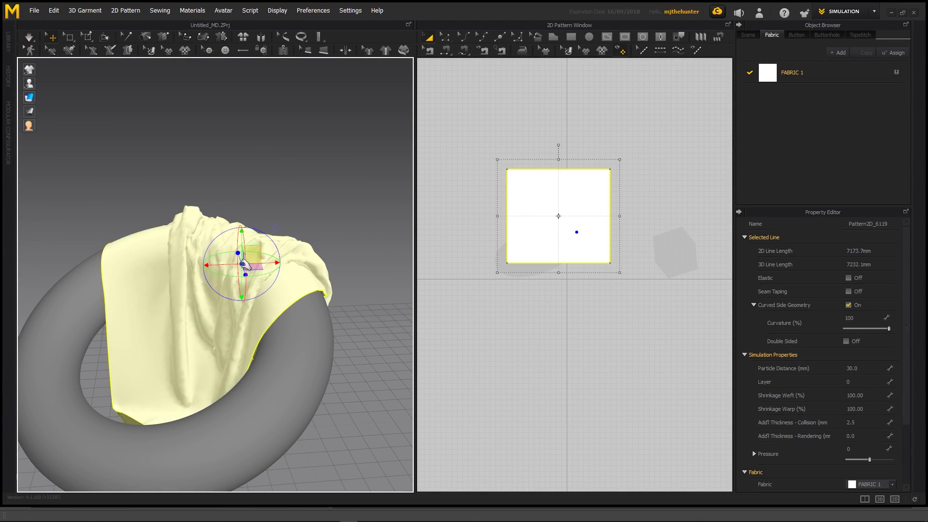
{"action": "left_click", "coordinate": [242, 265]}
{"action": "left_click", "coordinate": [866, 369]}
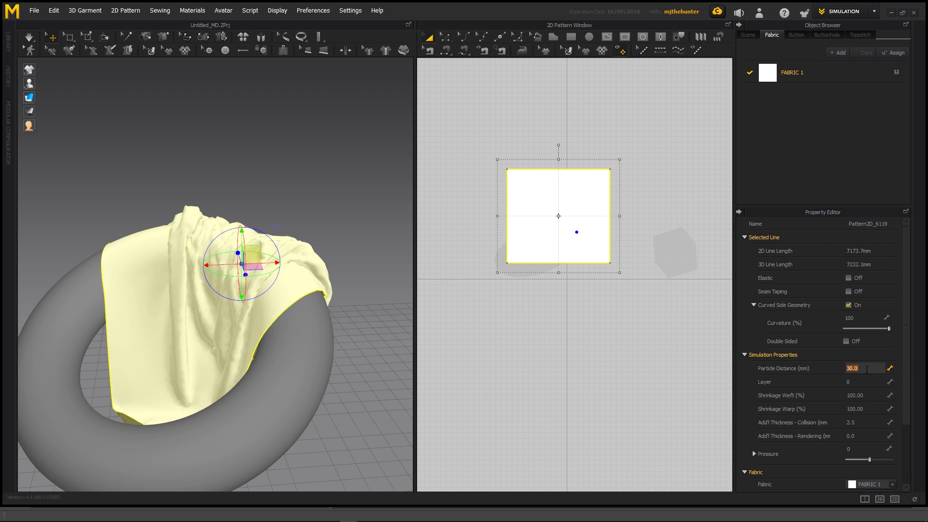
{"action": "type", "text": "15"}
{"action": "key", "text": "Return"}
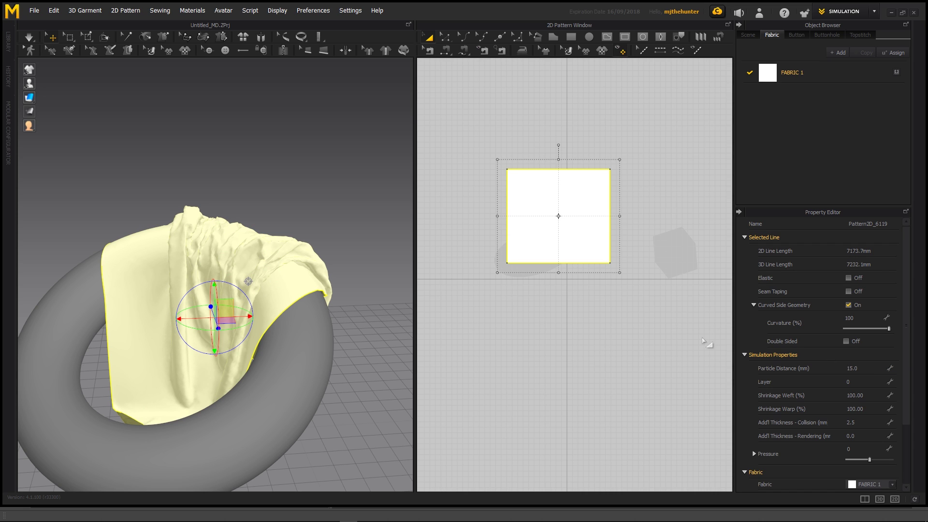
{"action": "left_click", "coordinate": [328, 231]}
Step: Simulate the cloth at the finer resolution, examine its folds up close, and stop the simulation
{"action": "middle_click_drag", "start_coordinate": [327, 232], "coordinate": [335, 202]}
{"action": "key", "text": "space"}
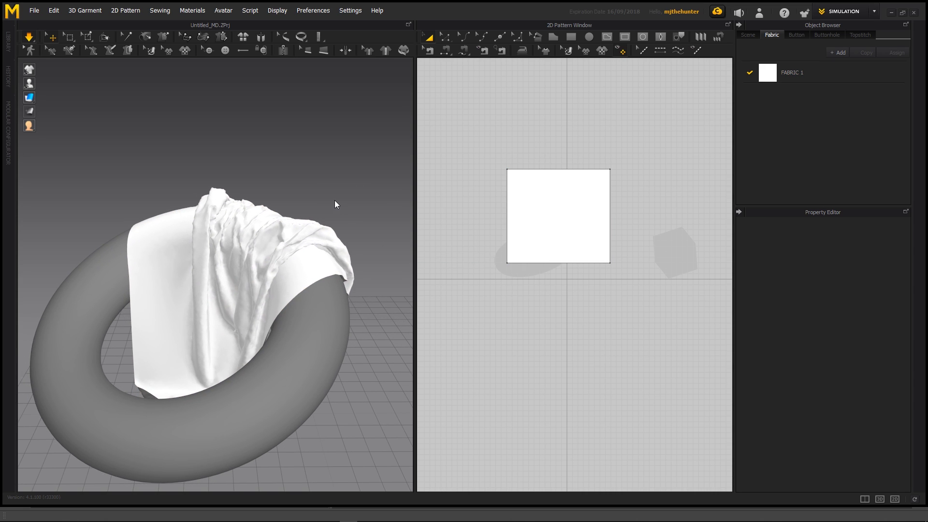
{"action": "right_click_drag", "start_coordinate": [311, 207], "coordinate": [326, 248]}
{"action": "scroll", "coordinate": [321, 238], "scroll_direction": "up", "scroll_amount": 5}
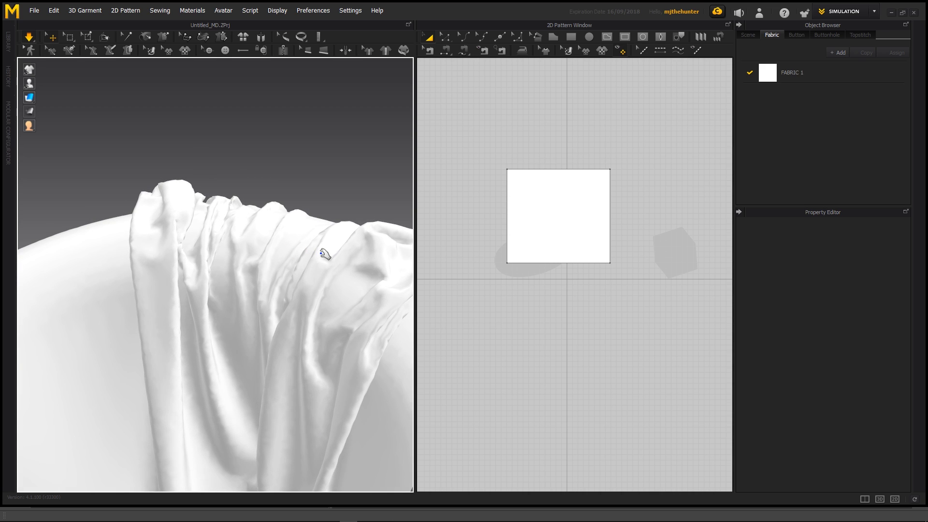
{"action": "scroll", "coordinate": [322, 252], "scroll_direction": "down", "scroll_amount": 5}
{"action": "key", "text": "space"}
Step: Set the draped cloth's particle distance to 20 mm and deselect it
{"action": "left_click", "coordinate": [265, 270]}
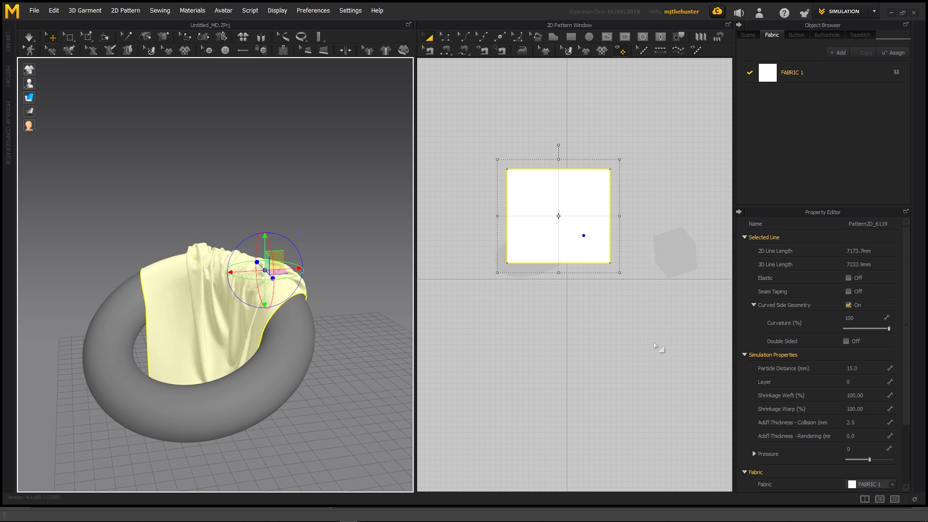
{"action": "left_click", "coordinate": [866, 369]}
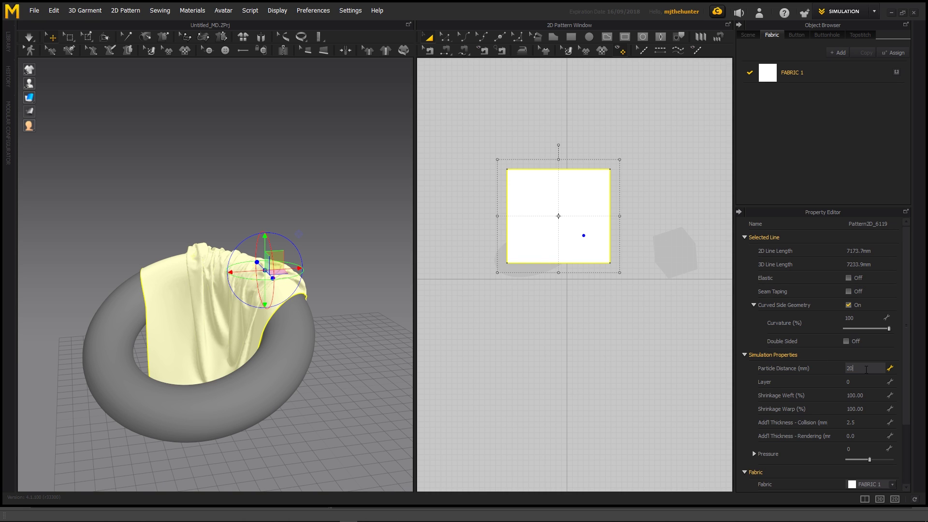
{"action": "key", "text": "Return"}
{"action": "left_click", "coordinate": [309, 234]}
Step: Restart the simulation to settle the folds at the 20 mm particle distance and select the cloth
{"action": "middle_click_drag", "start_coordinate": [304, 220], "coordinate": [318, 204]}
{"action": "scroll", "coordinate": [316, 208], "scroll_direction": "up", "scroll_amount": 1}
{"action": "key", "text": "space"}
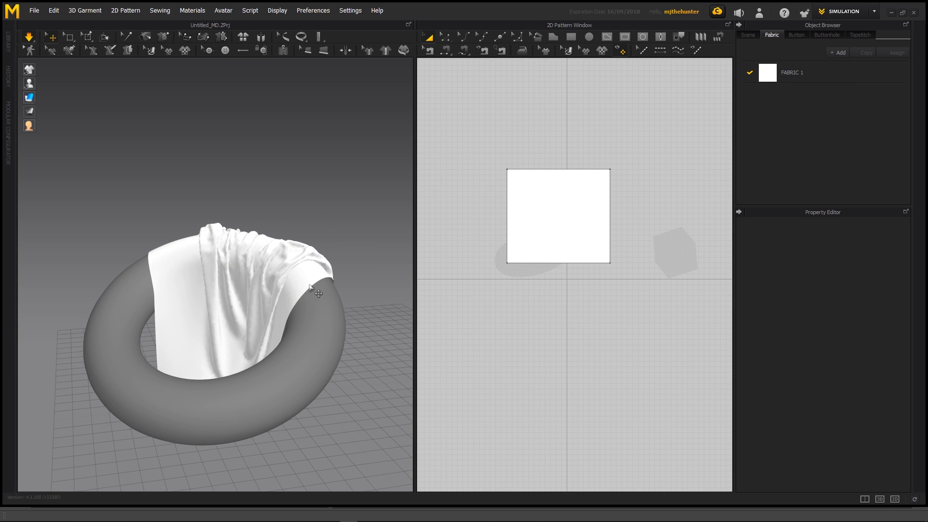
{"action": "left_click", "coordinate": [254, 285]}
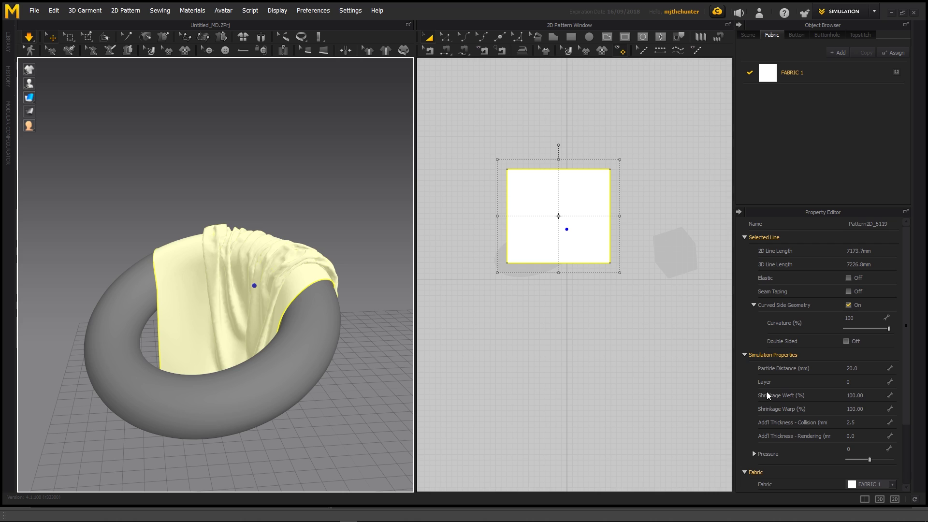
Step: Assign the Linen physical property preset to FABRIC 1 on the draped cloth
{"action": "left_click", "coordinate": [800, 79]}
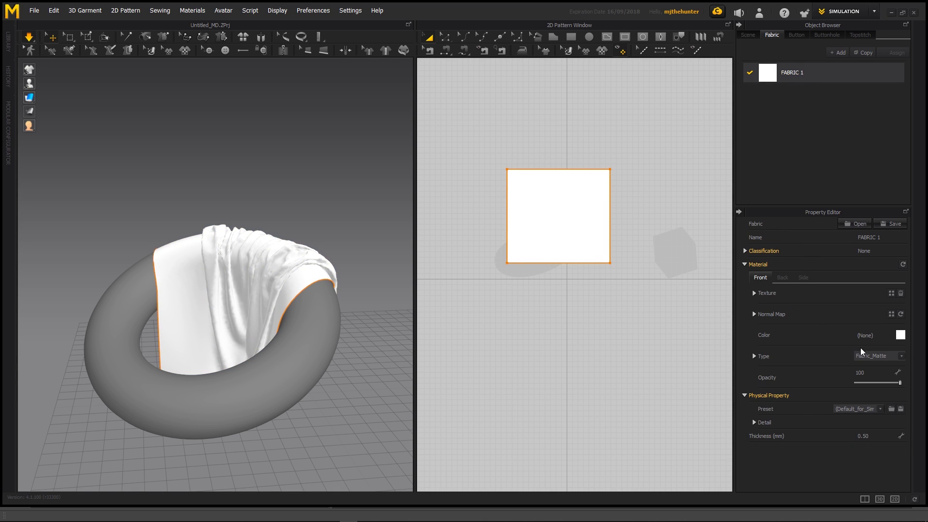
{"action": "left_click", "coordinate": [868, 411]}
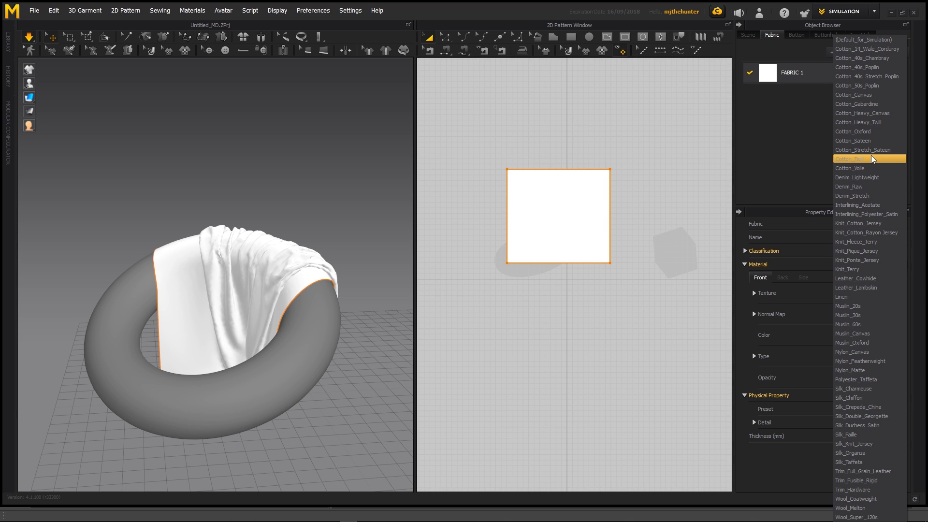
{"action": "left_click", "coordinate": [853, 302]}
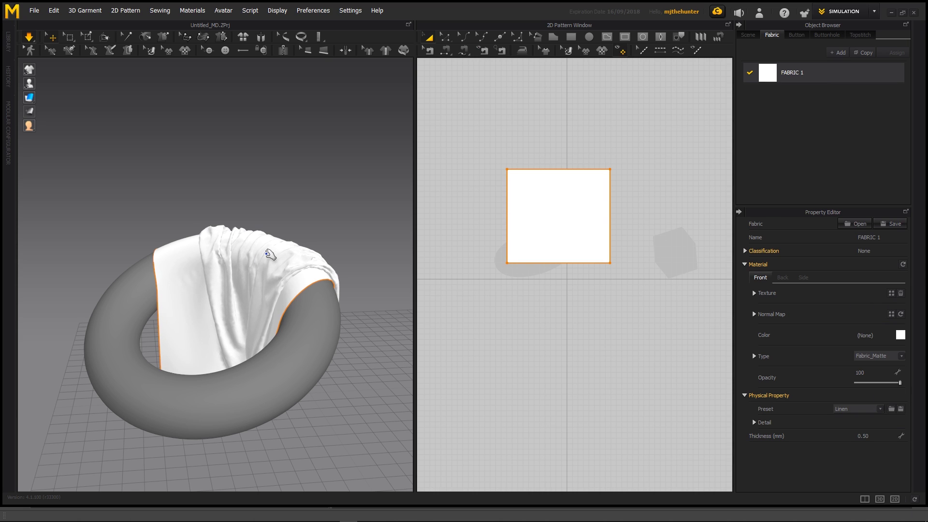
Step: Examine the linen folds around the torus from several sides, deselect the fabric, and stop the simulation
{"action": "right_click_drag", "start_coordinate": [270, 250], "coordinate": [282, 251]}
{"action": "scroll", "coordinate": [282, 251], "scroll_direction": "up", "scroll_amount": 3}
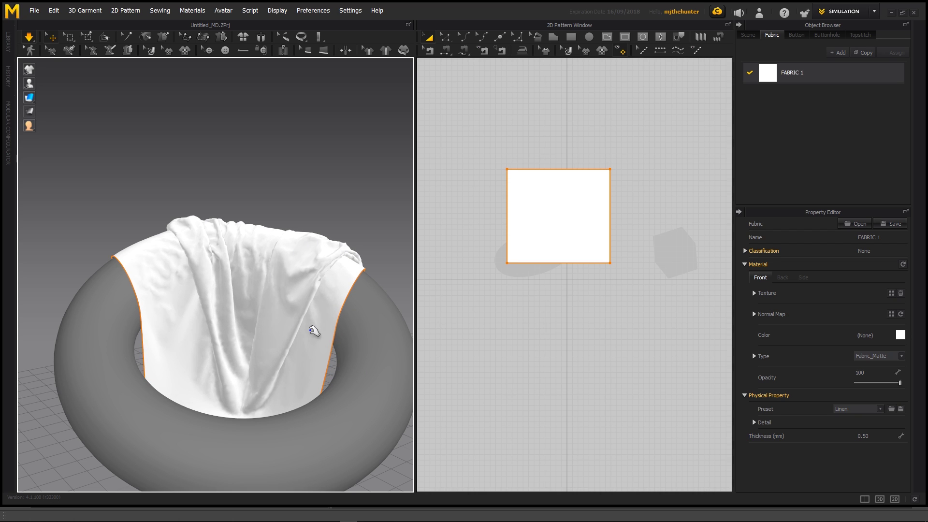
{"action": "right_click_drag", "start_coordinate": [311, 326], "coordinate": [278, 374]}
{"action": "mouse_move", "coordinate": [212, 411]}
{"action": "left_mouse_down"}
{"action": "mouse_move", "coordinate": [198, 415]}
{"action": "mouse_move", "coordinate": [210, 419]}
{"action": "left_mouse_up"}
{"action": "scroll", "coordinate": [254, 350], "scroll_direction": "down", "scroll_amount": 3}
{"action": "right_click_drag", "start_coordinate": [254, 350], "coordinate": [251, 316]}
{"action": "left_click", "coordinate": [311, 229]}
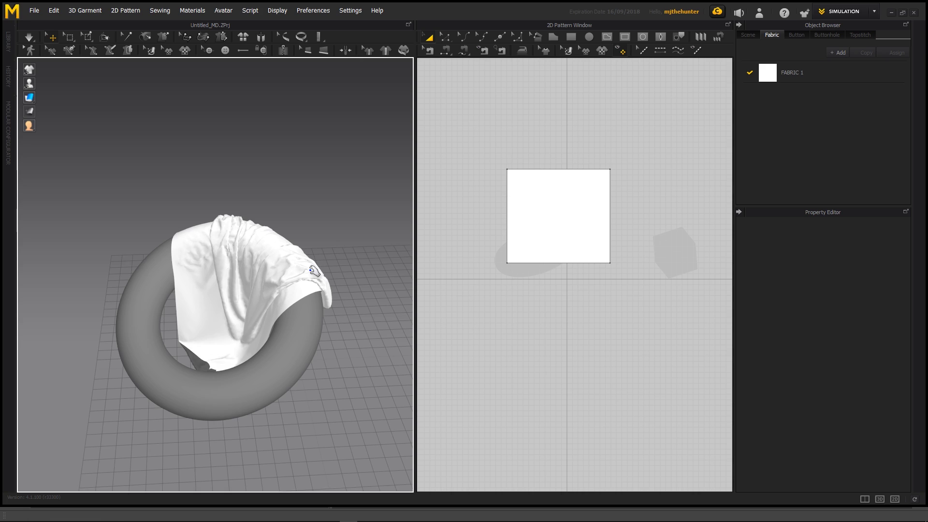
{"action": "right_click_drag", "start_coordinate": [311, 269], "coordinate": [282, 280]}
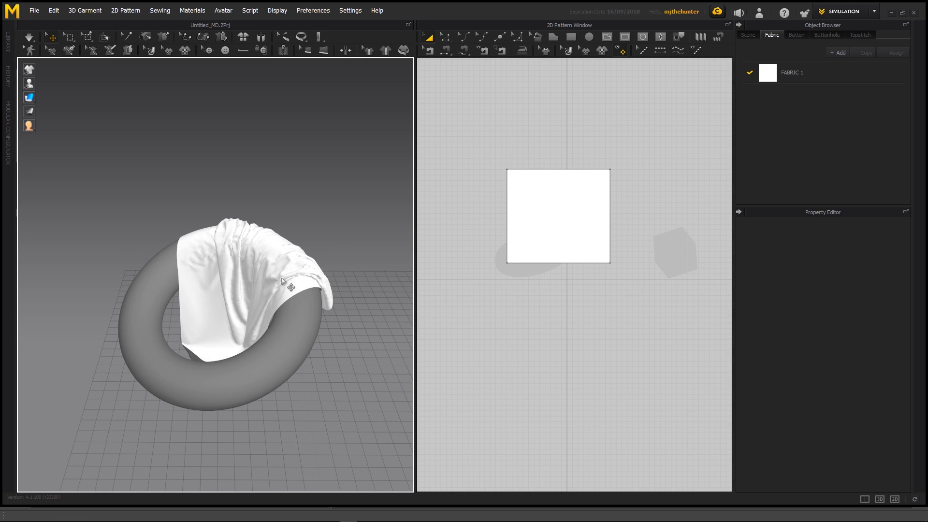
Step: Select the draped cloth and undo its simulation, returning it to a flat sheet above the torus
{"action": "left_click", "coordinate": [249, 293]}
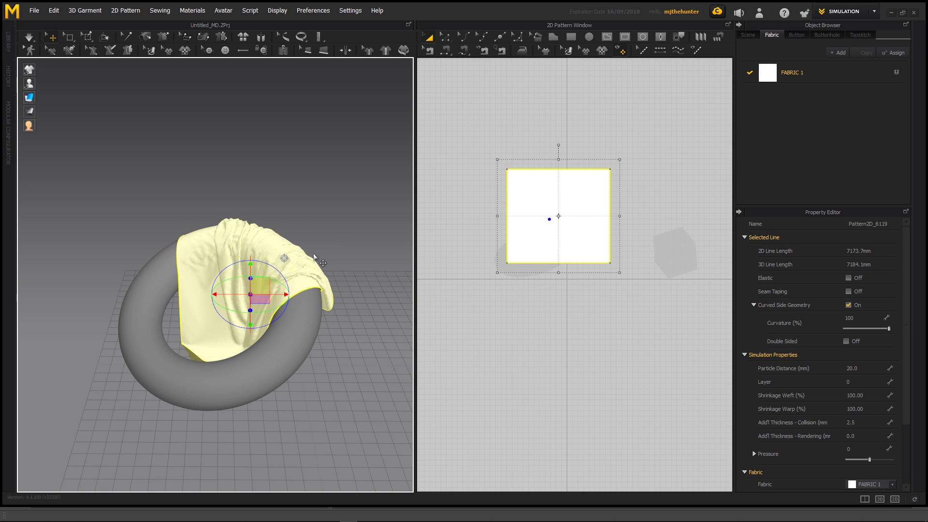
{"action": "key", "text": "ctrl+z"}
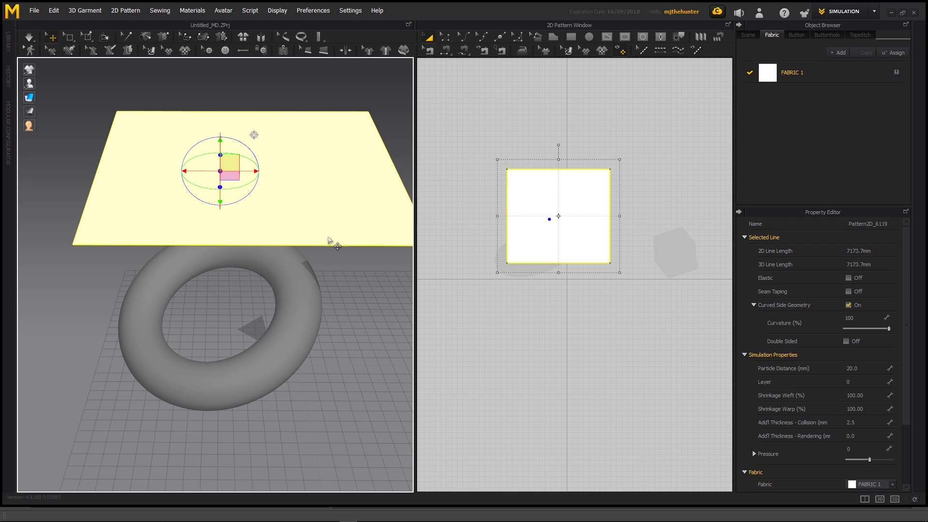
{"action": "scroll", "coordinate": [333, 244], "scroll_direction": "down", "scroll_amount": 3}
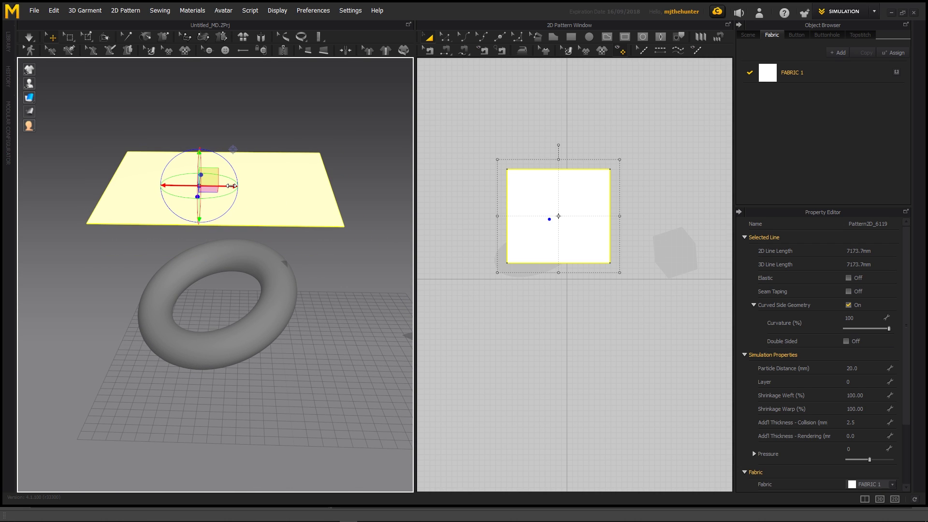
{"action": "right_click_drag", "start_coordinate": [321, 290], "coordinate": [298, 275]}
Step: Simulate the linen cloth over the torus, pull its front edge sideways, and stop the simulation
{"action": "key", "text": "space"}
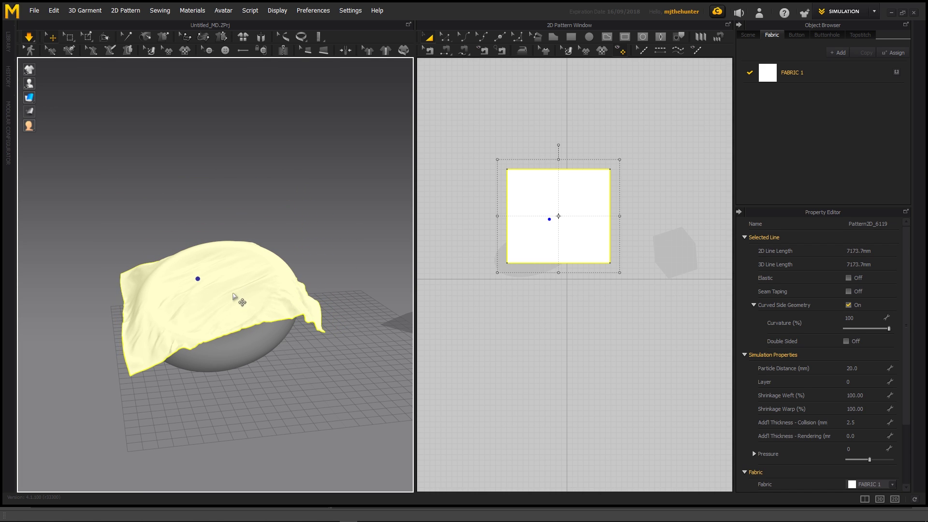
{"action": "right_click_drag", "start_coordinate": [236, 298], "coordinate": [272, 329]}
{"action": "scroll", "coordinate": [208, 315], "scroll_direction": "up", "scroll_amount": 1}
{"action": "scroll", "coordinate": [273, 330], "scroll_direction": "up", "scroll_amount": 1}
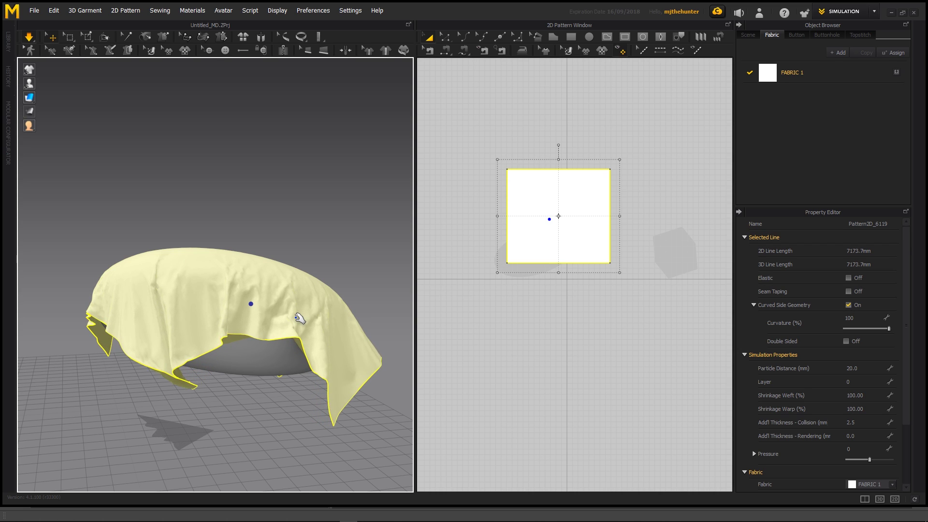
{"action": "right_click_drag", "start_coordinate": [300, 319], "coordinate": [239, 383]}
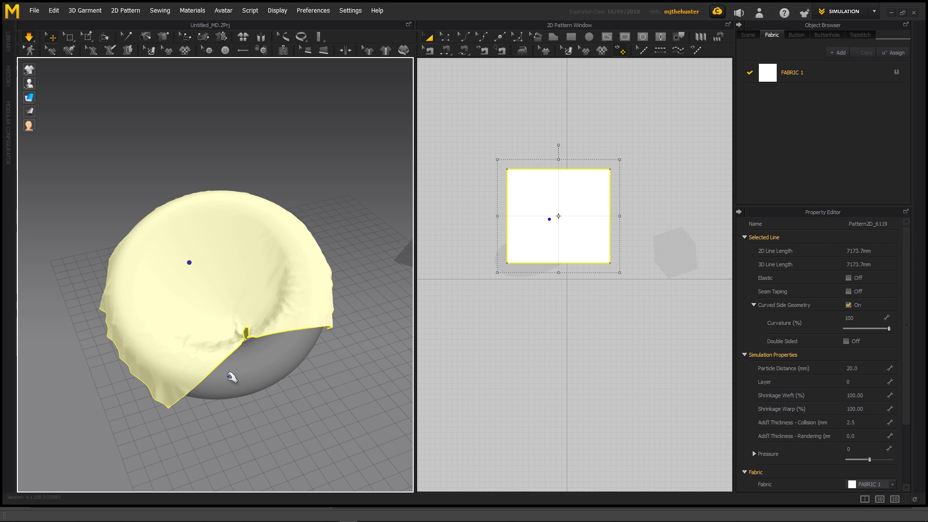
{"action": "right_click_drag", "start_coordinate": [237, 371], "coordinate": [186, 355]}
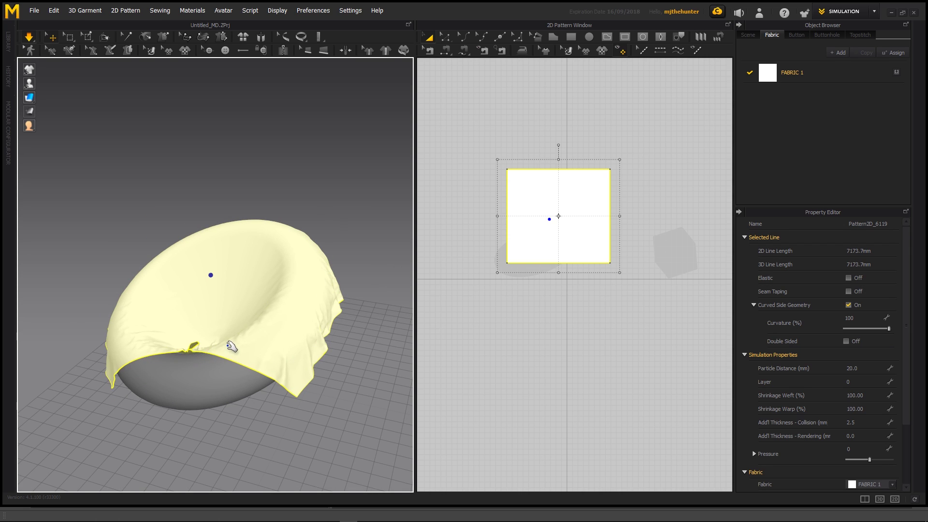
{"action": "left_click_drag", "start_coordinate": [260, 351], "coordinate": [289, 342]}
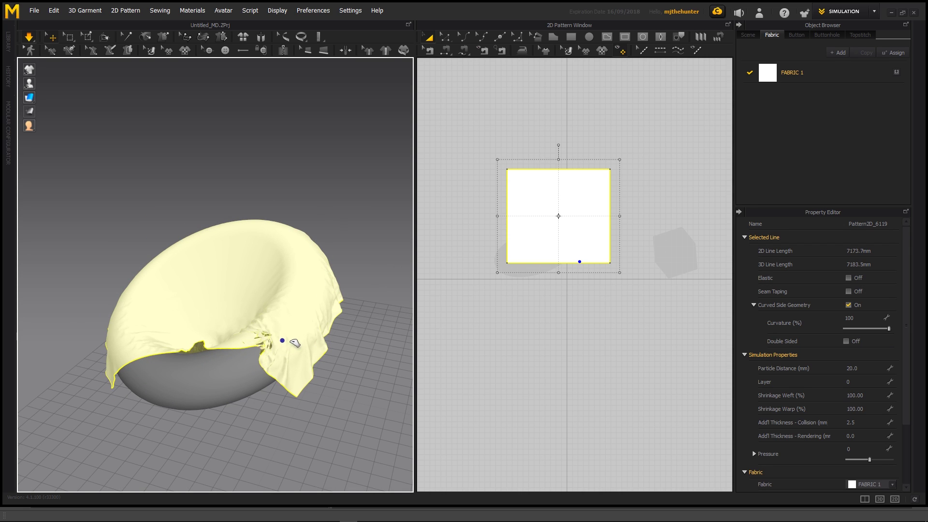
{"action": "right_click_drag", "start_coordinate": [333, 305], "coordinate": [355, 320]}
{"action": "left_click", "coordinate": [355, 320]}
{"action": "left_click", "coordinate": [324, 309]}
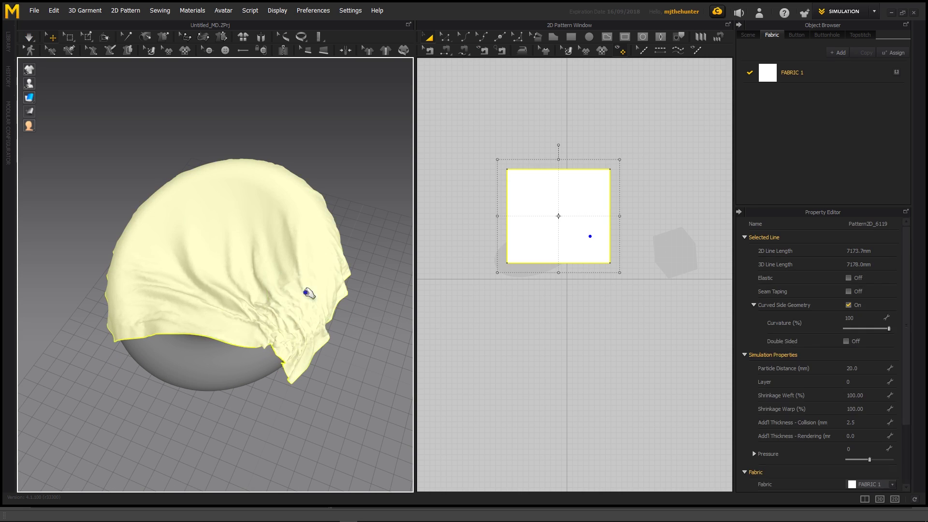
Step: Set the cloth's particle distance to 30 mm
{"action": "double_click", "coordinate": [871, 368]}
{"action": "type", "text": "30"}
{"action": "key", "text": "Return"}
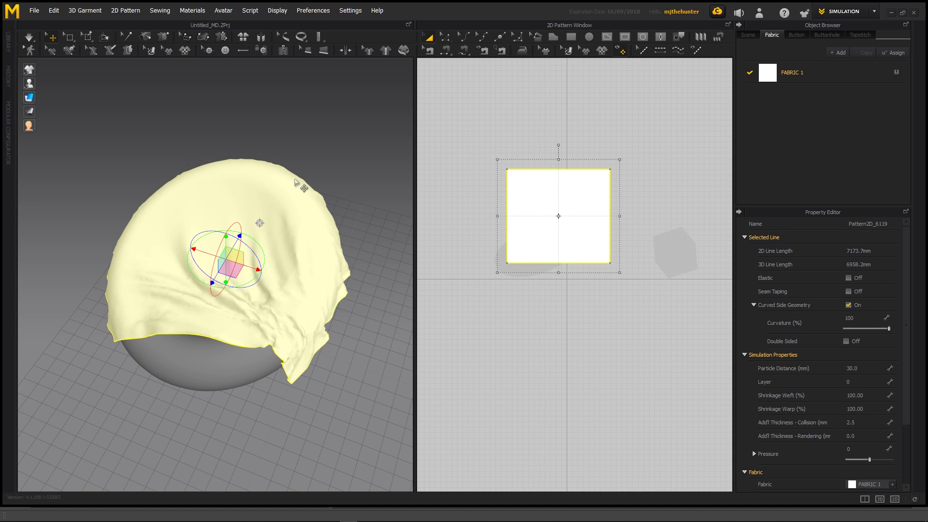
Step: Simulate the coarser cloth and pull it across the torus to form bunched folds, stopping the simulation
{"action": "key", "text": "space"}
{"action": "left_click_drag", "start_coordinate": [343, 218], "coordinate": [375, 180]}
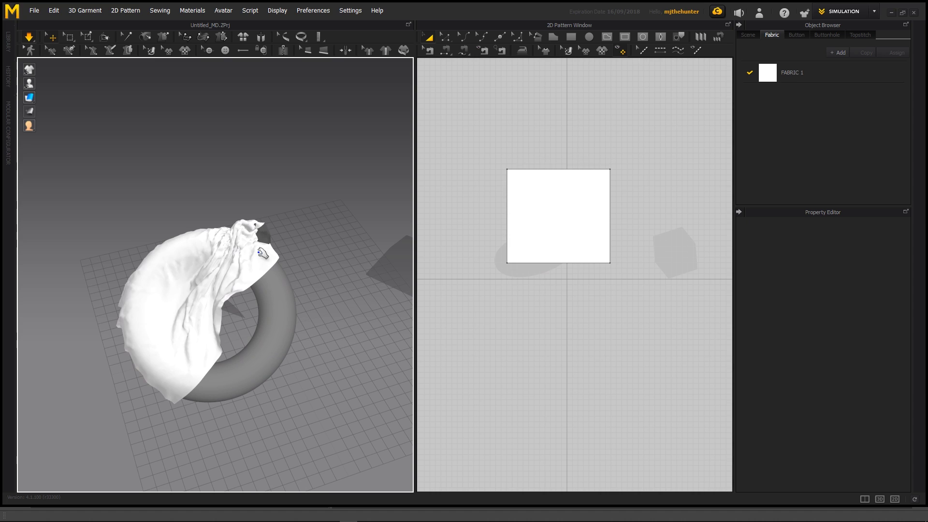
{"action": "left_click_drag", "start_coordinate": [259, 251], "coordinate": [330, 249]}
{"action": "right_click_drag", "start_coordinate": [281, 261], "coordinate": [271, 292]}
{"action": "left_click_drag", "start_coordinate": [292, 229], "coordinate": [307, 220]}
{"action": "scroll", "coordinate": [256, 310], "scroll_direction": "down", "scroll_amount": 3}
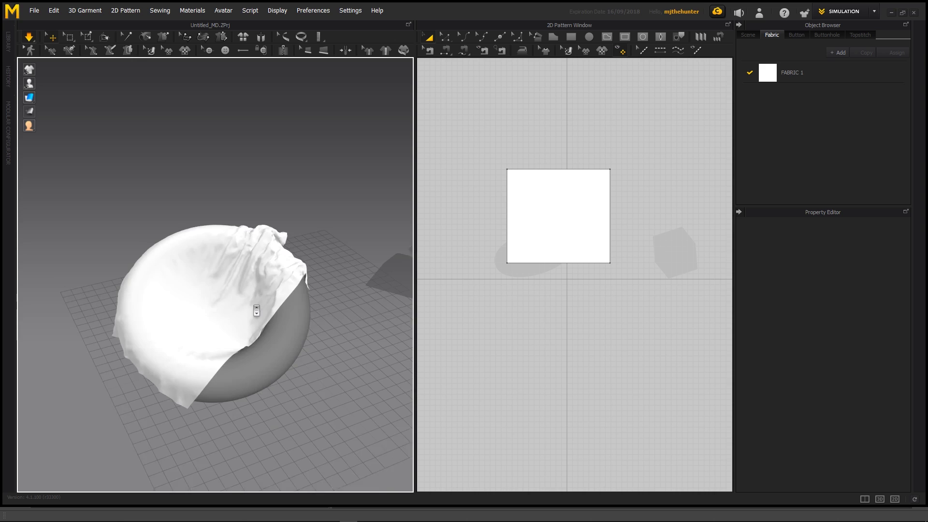
{"action": "scroll", "coordinate": [257, 310], "scroll_direction": "down", "scroll_amount": 1}
{"action": "right_click_drag", "start_coordinate": [257, 311], "coordinate": [253, 277]}
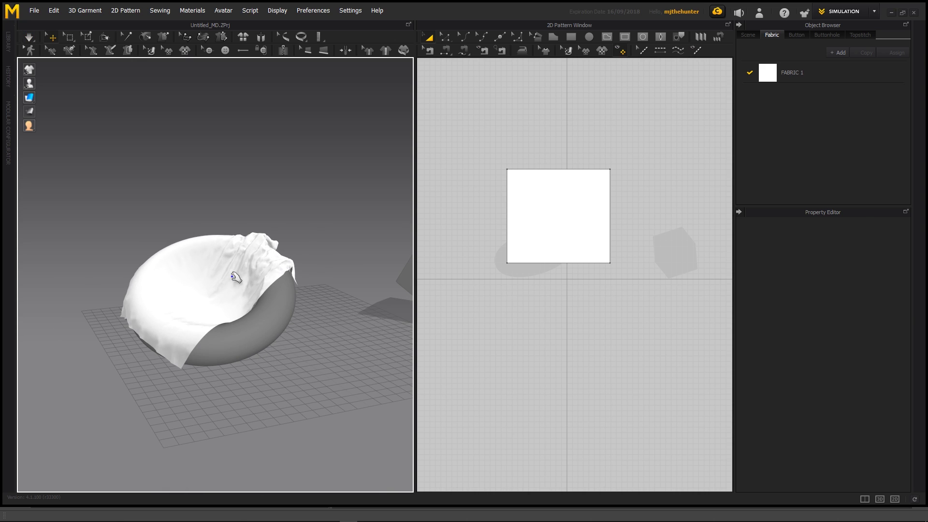
Step: Select the bunched cloth and undo its simulation to restore the flat sheet above the torus
{"action": "left_click", "coordinate": [232, 276]}
{"action": "key", "text": "ctrl+z"}
{"action": "scroll", "coordinate": [237, 255], "scroll_direction": "down", "scroll_amount": 5}
{"action": "middle_click_drag", "start_coordinate": [238, 254], "coordinate": [204, 291]}
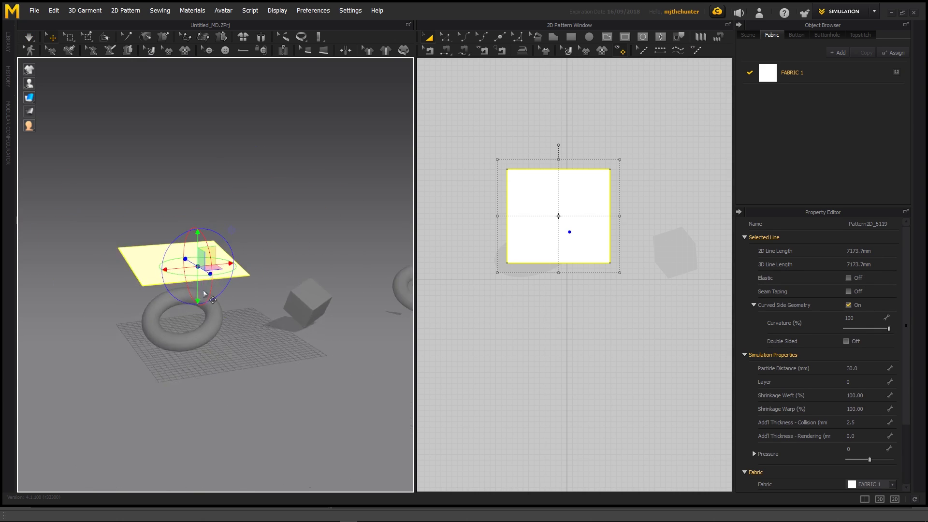
Step: Move the flat cloth sideways from the torus until it is above the tilted cube
{"action": "right_click_drag", "start_coordinate": [203, 293], "coordinate": [200, 275]}
{"action": "left_click_drag", "start_coordinate": [286, 270], "coordinate": [385, 272]}
{"action": "middle_click_drag", "start_coordinate": [367, 390], "coordinate": [308, 400]}
{"action": "scroll", "coordinate": [308, 400], "scroll_direction": "up", "scroll_amount": 1}
{"action": "scroll", "coordinate": [308, 400], "scroll_direction": "up", "scroll_amount": 1}
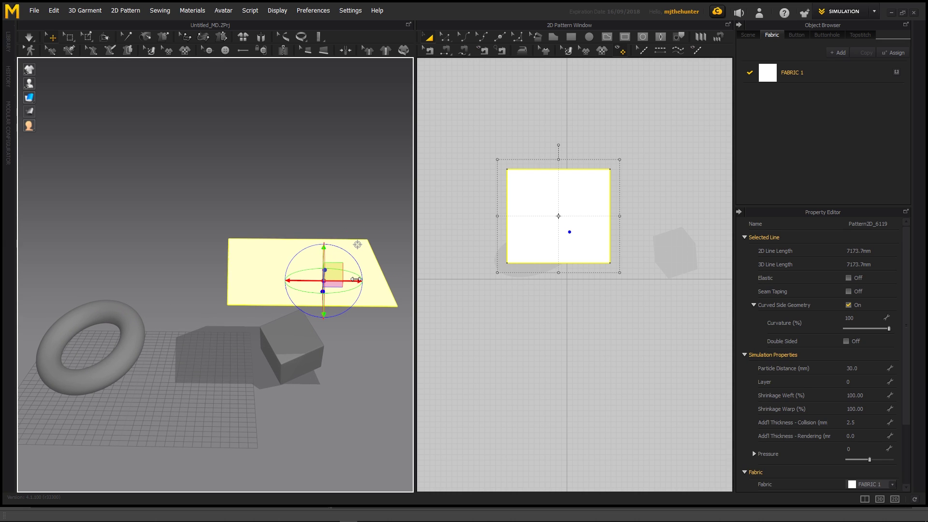
{"action": "left_click_drag", "start_coordinate": [356, 283], "coordinate": [347, 284]}
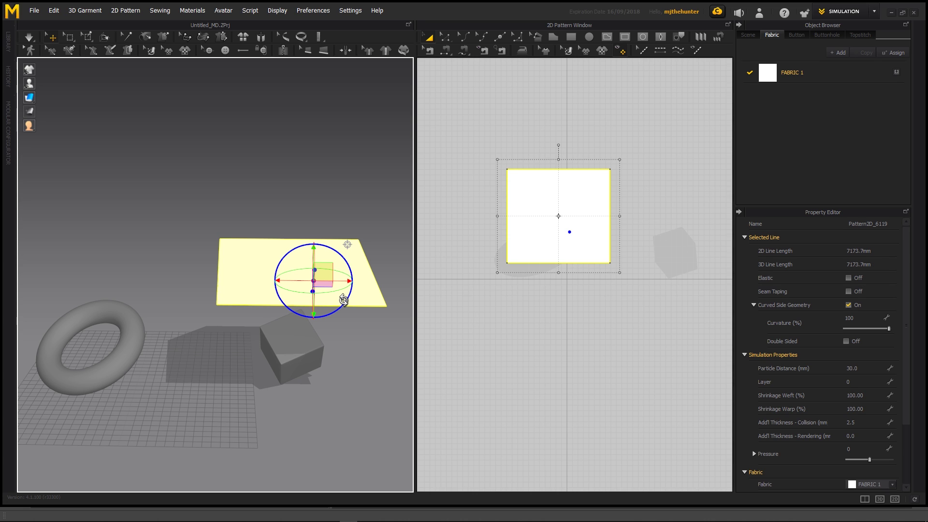
Step: Lower the flat cloth until it hovers just above the tilted cube
{"action": "right_click_drag", "start_coordinate": [352, 327], "coordinate": [333, 312]}
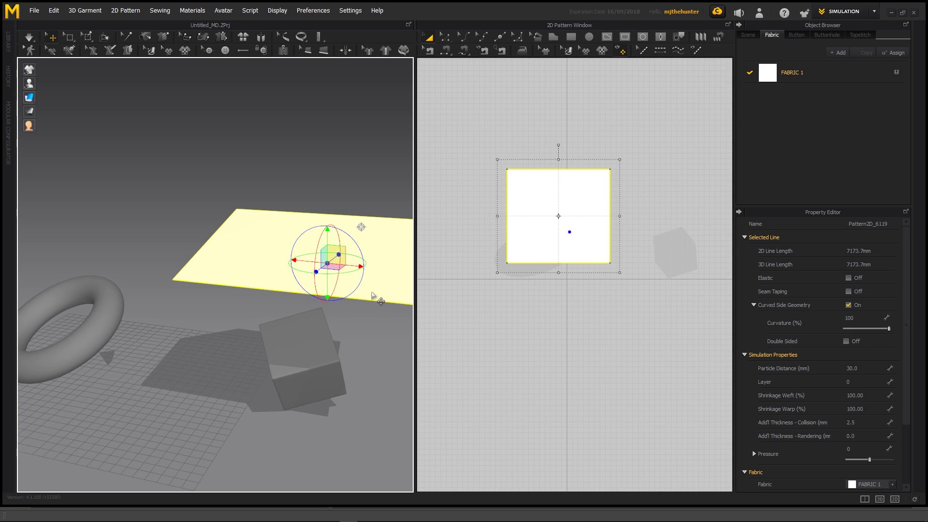
{"action": "right_click_drag", "start_coordinate": [341, 288], "coordinate": [219, 255]}
{"action": "middle_click_drag", "start_coordinate": [252, 288], "coordinate": [218, 282]}
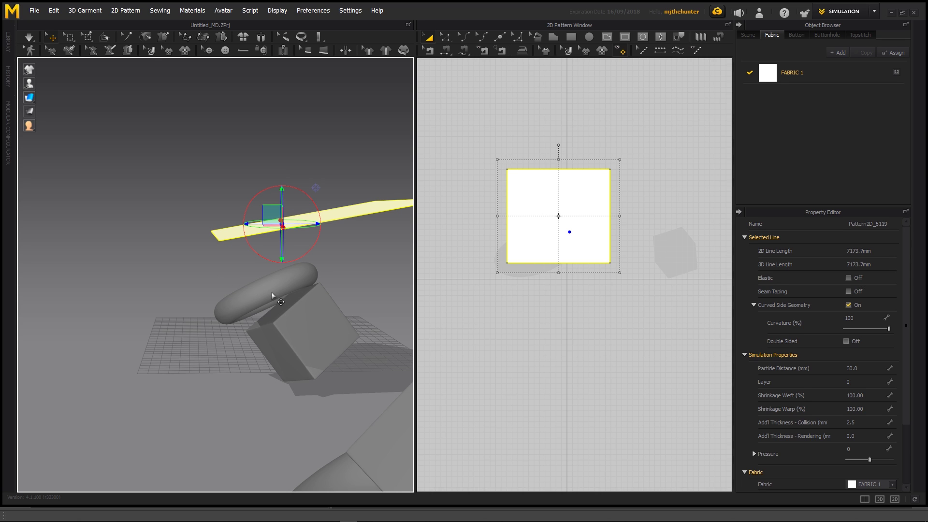
{"action": "right_click_drag", "start_coordinate": [291, 316], "coordinate": [279, 202]}
{"action": "left_click_drag", "start_coordinate": [272, 197], "coordinate": [273, 223]}
{"action": "middle_click_drag", "start_coordinate": [278, 278], "coordinate": [286, 252]}
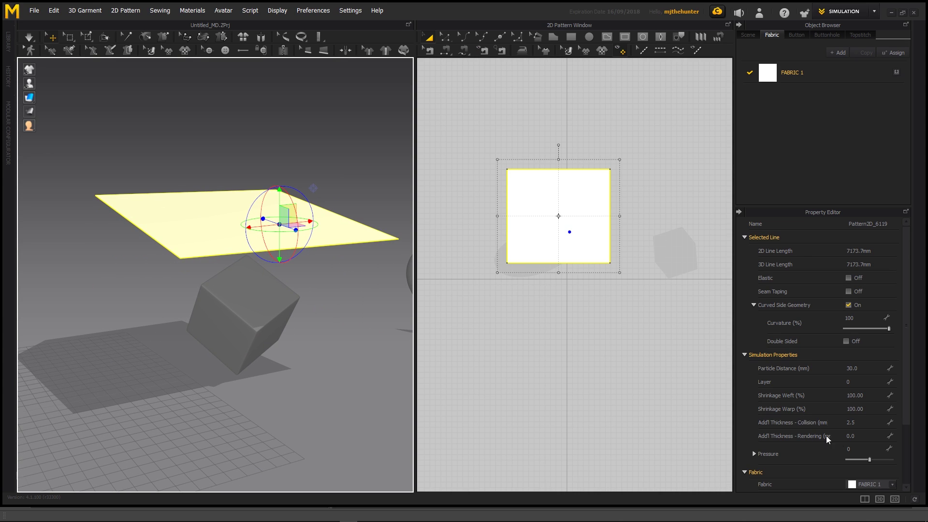
Step: Check FABRIC 1's physical preset, keep Linen, and simulate the cloth falling onto the cube
{"action": "left_click", "coordinate": [784, 89]}
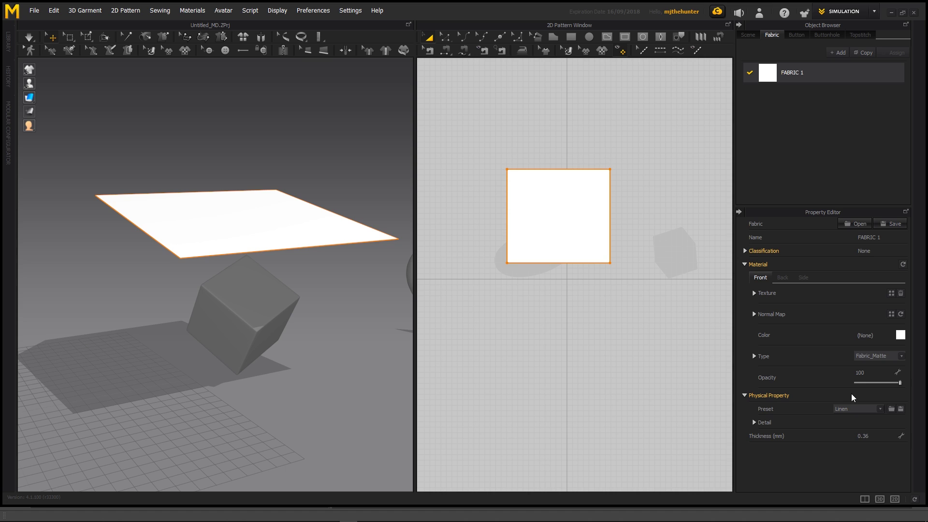
{"action": "left_click", "coordinate": [855, 409]}
{"action": "right_click_drag", "start_coordinate": [315, 286], "coordinate": [218, 263]}
{"action": "left_click", "coordinate": [317, 300]}
{"action": "key", "text": "space"}
Step: Select the cube beneath the cloth and set its skin offset to 3 mm
{"action": "left_click", "coordinate": [255, 346]}
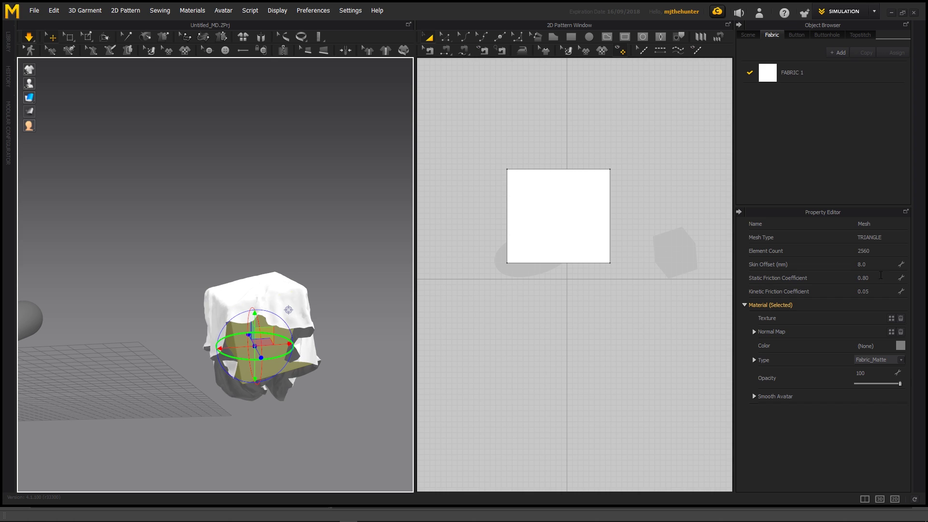
{"action": "left_click", "coordinate": [866, 263]}
{"action": "type", "text": "3"}
{"action": "key", "text": "Return"}
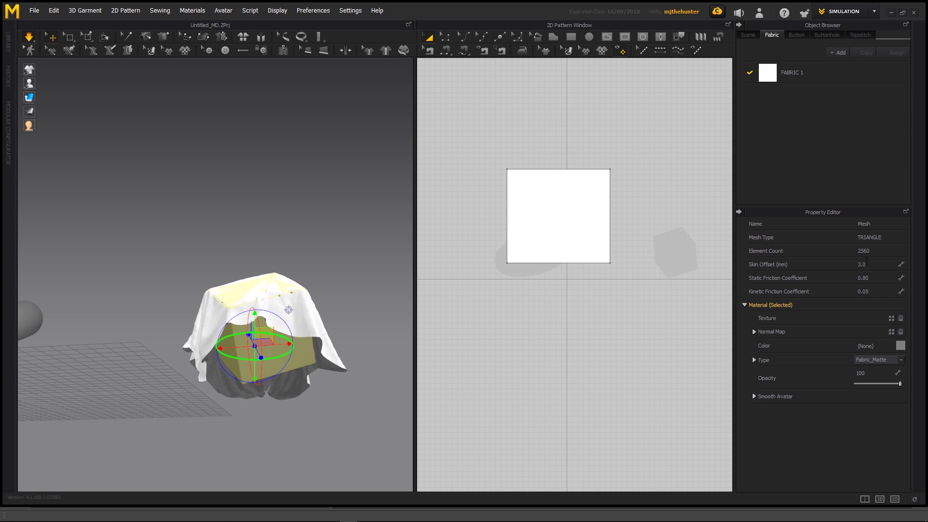
Step: Deselect the cube, inspect the linen drape from several sides, and pull the cloth's hanging side outward
{"action": "left_click", "coordinate": [298, 213]}
{"action": "right_click_drag", "start_coordinate": [309, 260], "coordinate": [357, 356]}
{"action": "scroll", "coordinate": [335, 313], "scroll_direction": "up", "scroll_amount": 4}
{"action": "scroll", "coordinate": [291, 281], "scroll_direction": "down", "scroll_amount": 3}
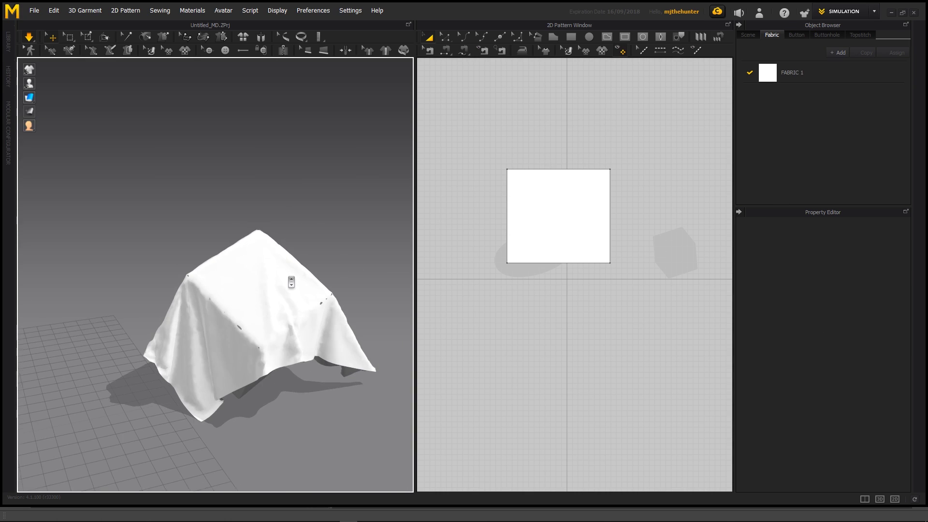
{"action": "right_click_drag", "start_coordinate": [292, 282], "coordinate": [390, 265]}
{"action": "right_click_drag", "start_coordinate": [333, 342], "coordinate": [269, 383]}
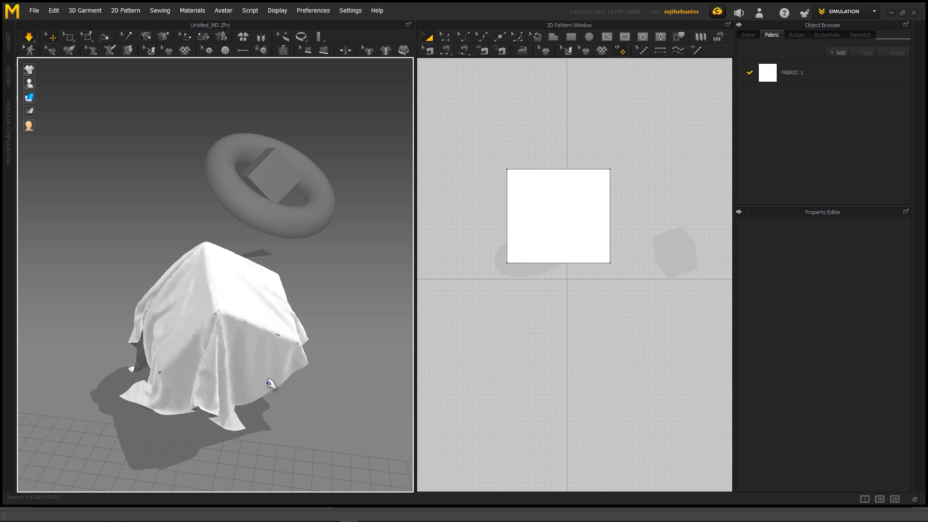
{"action": "left_click_drag", "start_coordinate": [270, 383], "coordinate": [327, 399]}
{"action": "right_click_drag", "start_coordinate": [338, 390], "coordinate": [300, 346]}
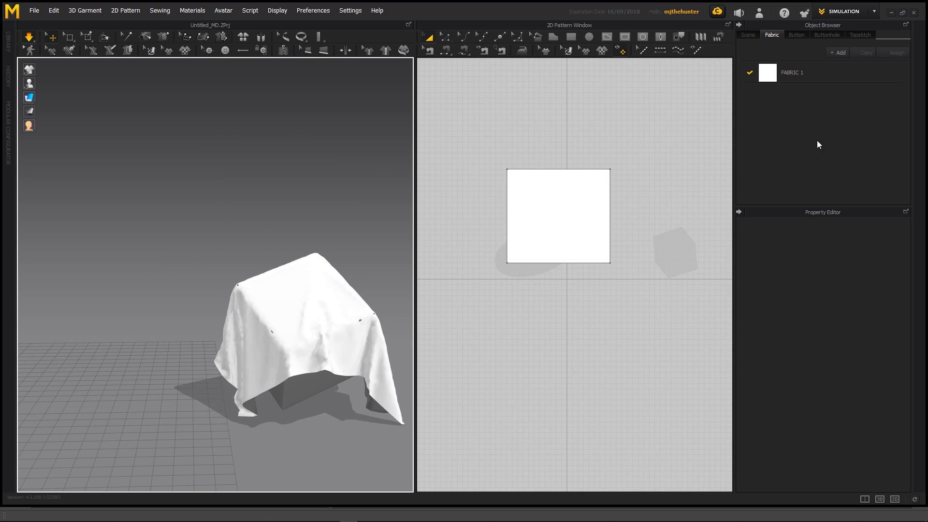
Step: Switch FABRIC 1's physical preset to Silk_Chiffon and examine the drape along the cube's edges
{"action": "left_click", "coordinate": [810, 73]}
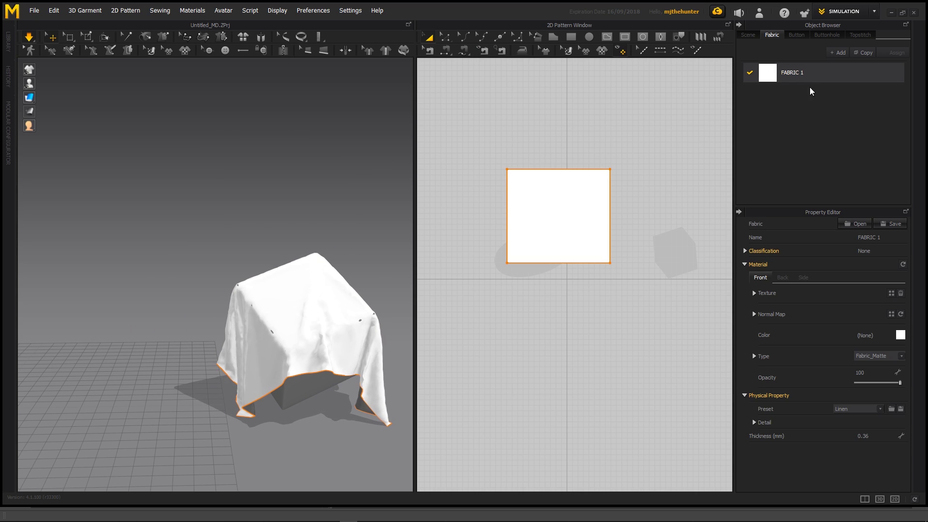
{"action": "left_click", "coordinate": [862, 411]}
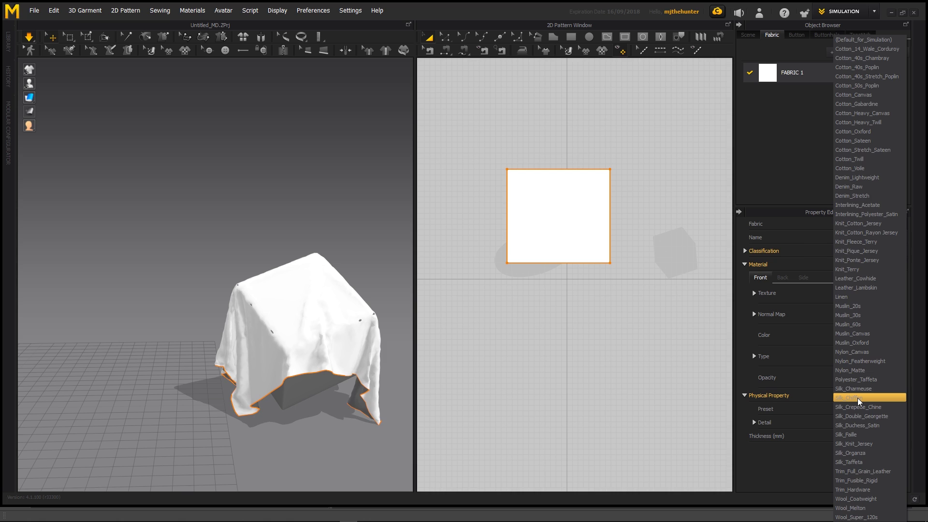
{"action": "left_click", "coordinate": [860, 399]}
{"action": "middle_click_drag", "start_coordinate": [354, 248], "coordinate": [294, 236]}
{"action": "scroll", "coordinate": [294, 236], "scroll_direction": "down", "scroll_amount": 2}
{"action": "right_click_drag", "start_coordinate": [294, 236], "coordinate": [339, 221]}
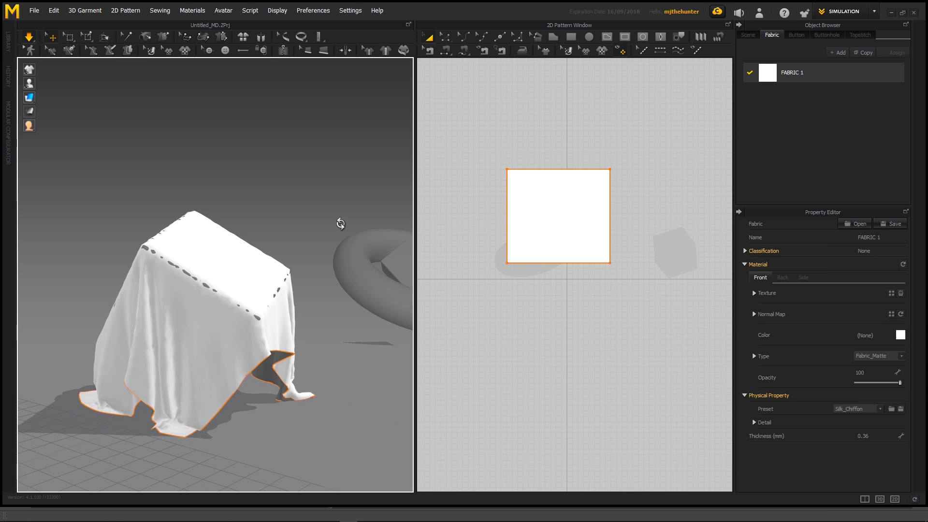
{"action": "scroll", "coordinate": [231, 227], "scroll_direction": "up", "scroll_amount": 5}
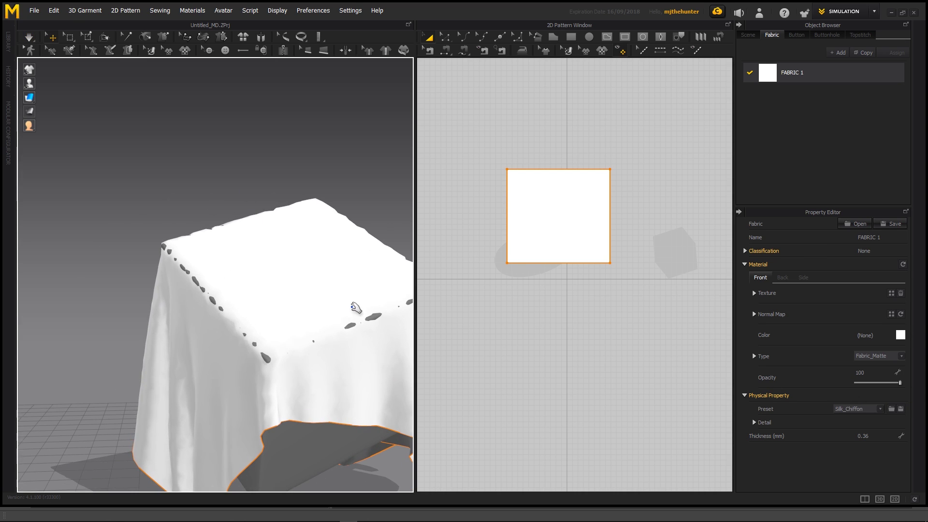
Step: Select the cube beneath the chiffon cloth, open its skin offset for editing, and deselect it to restart the simulation
{"action": "right_click_drag", "start_coordinate": [355, 308], "coordinate": [261, 314]}
{"action": "scroll", "coordinate": [313, 236], "scroll_direction": "down", "scroll_amount": 5}
{"action": "left_click", "coordinate": [312, 242]}
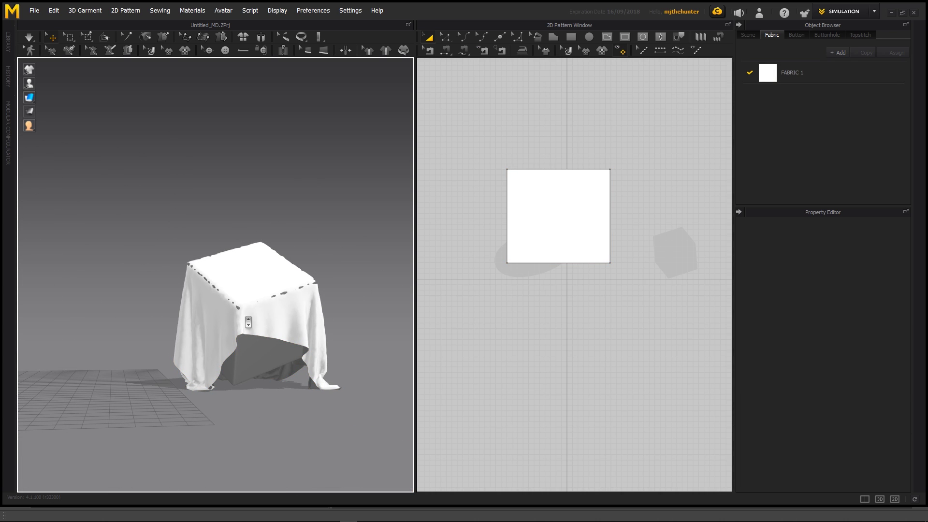
{"action": "scroll", "coordinate": [249, 323], "scroll_direction": "up", "scroll_amount": 3}
{"action": "left_click", "coordinate": [290, 404]}
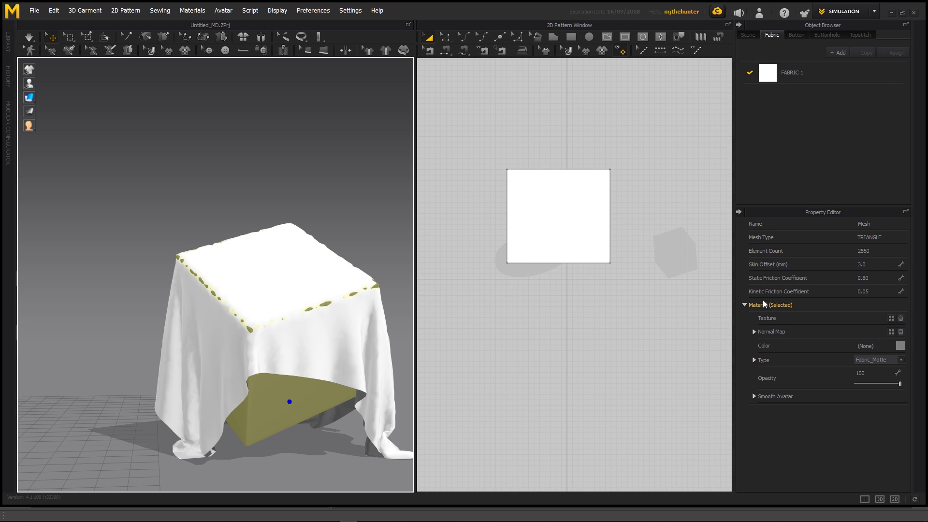
{"action": "left_click", "coordinate": [879, 261]}
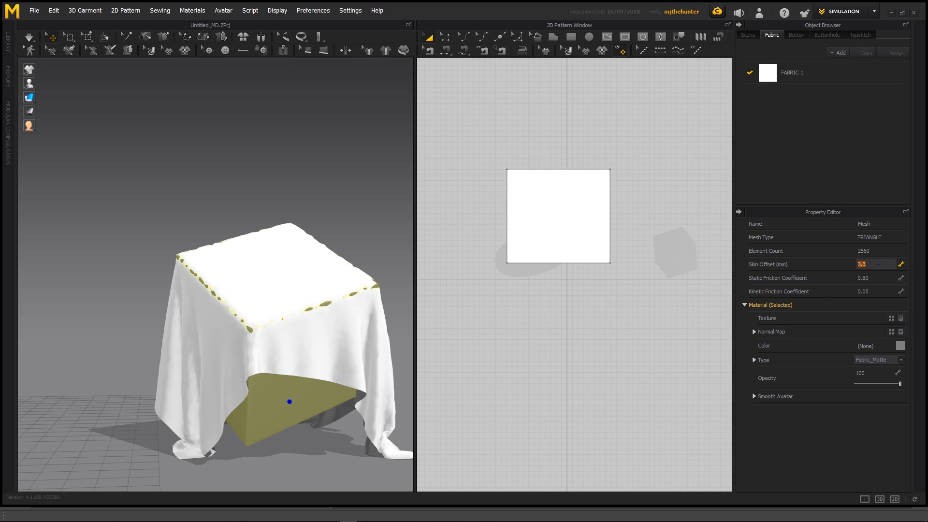
{"action": "left_click", "coordinate": [317, 199]}
{"action": "key", "text": "space"}
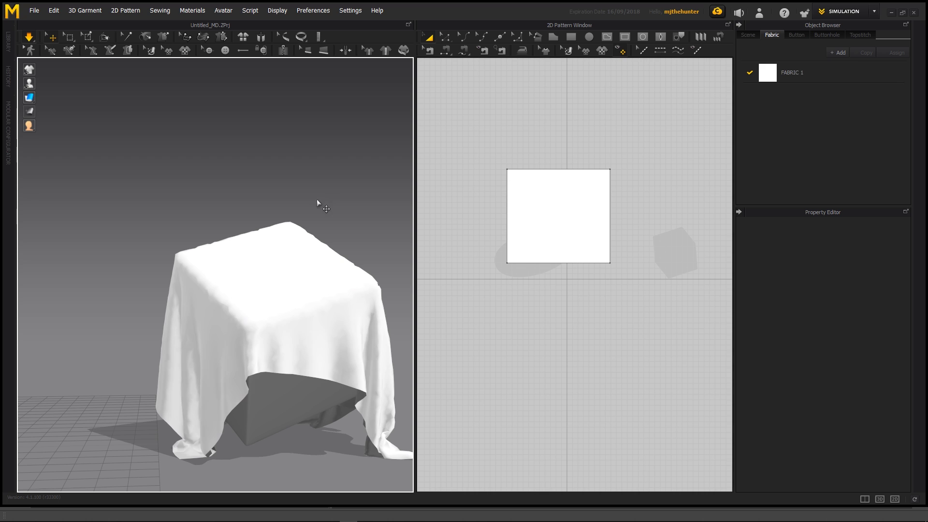
Step: Inspect the cloth along the cube's edges, select it, and set its particle distance to 15 mm
{"action": "right_click_drag", "start_coordinate": [309, 271], "coordinate": [349, 288]}
{"action": "middle_click_drag", "start_coordinate": [294, 295], "coordinate": [323, 294]}
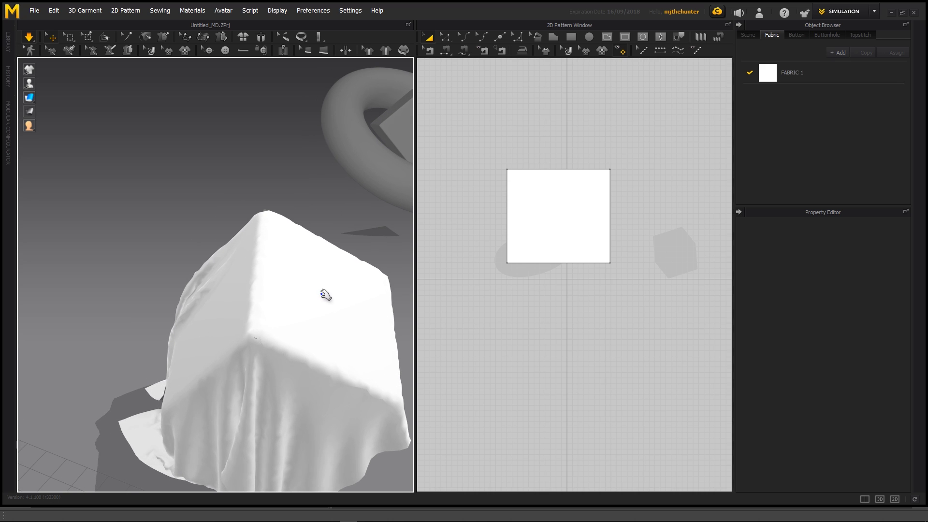
{"action": "right_click_drag", "start_coordinate": [281, 296], "coordinate": [278, 247]}
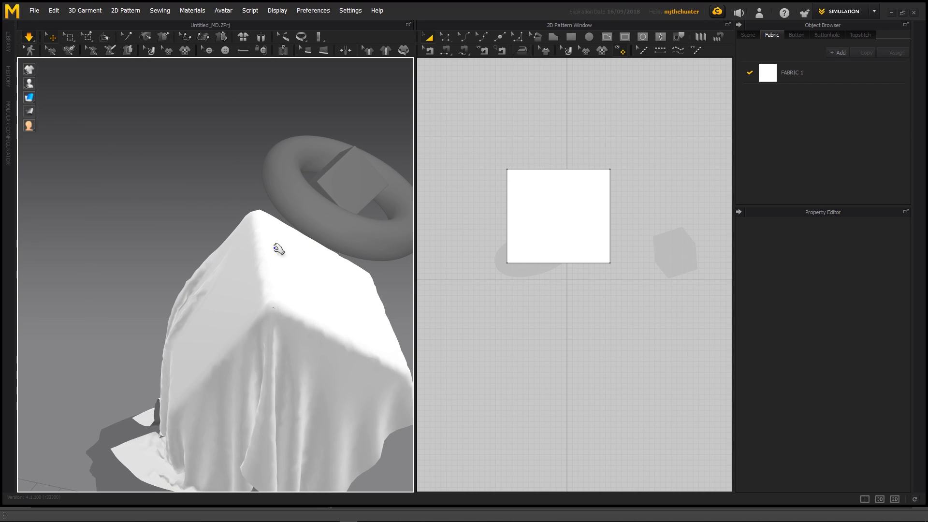
{"action": "left_click", "coordinate": [252, 216]}
{"action": "right_click_drag", "start_coordinate": [251, 217], "coordinate": [306, 182]}
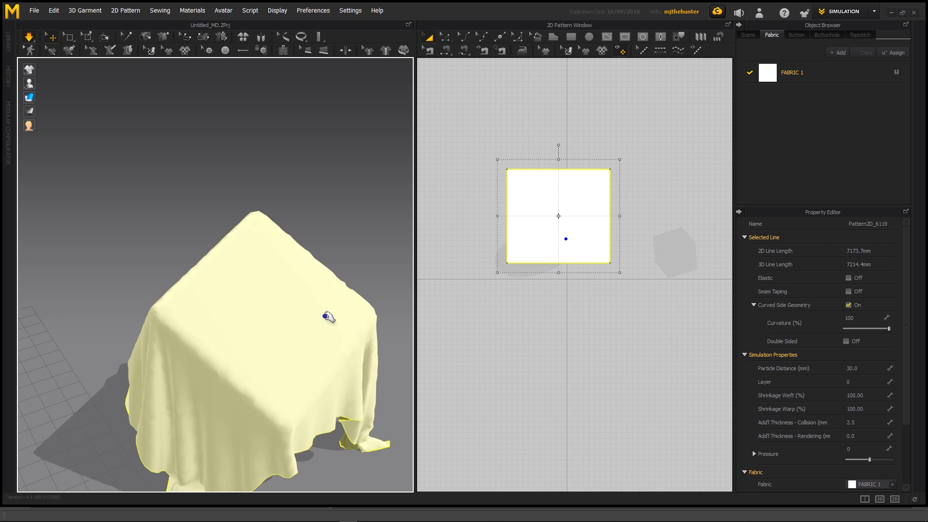
{"action": "left_click", "coordinate": [863, 363]}
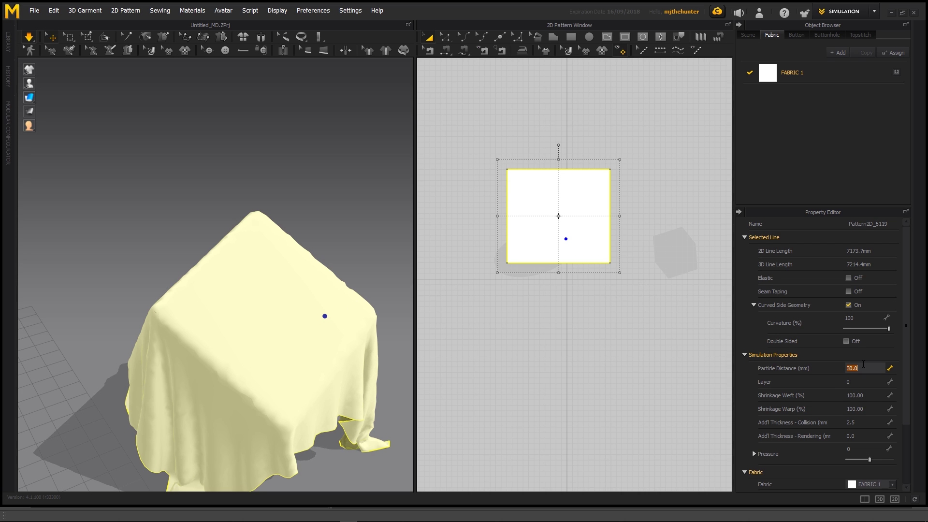
{"action": "type", "text": "15"}
{"action": "key", "text": "Return"}
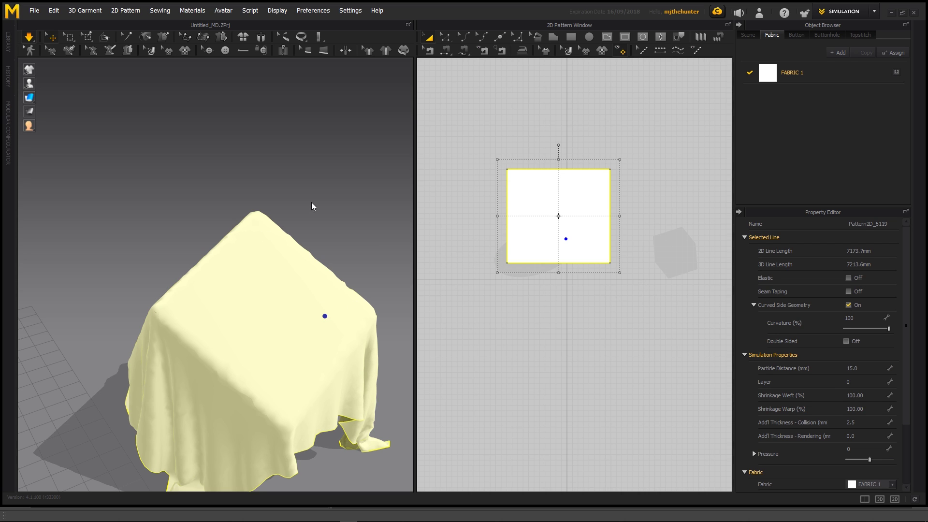
Step: Try pulling the chiffon cloth around near the cube's raised corner, and undo the cloth changes
{"action": "left_click", "coordinate": [373, 209]}
{"action": "right_click_drag", "start_coordinate": [349, 222], "coordinate": [347, 261]}
{"action": "left_click", "coordinate": [343, 251]}
{"action": "left_click_drag", "start_coordinate": [344, 252], "coordinate": [346, 246]}
{"action": "left_click", "coordinate": [299, 188]}
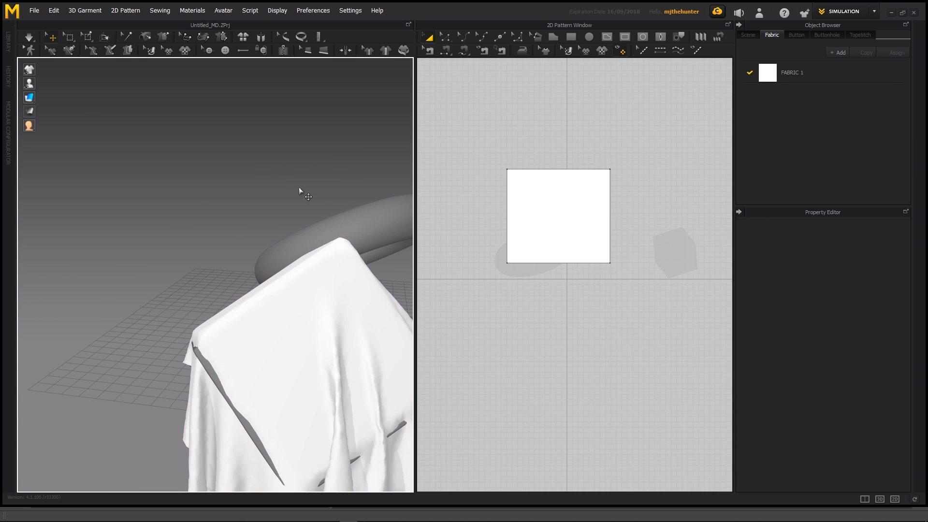
{"action": "key", "text": "ctrl+z"}
{"action": "key", "text": "ctrl+z"}
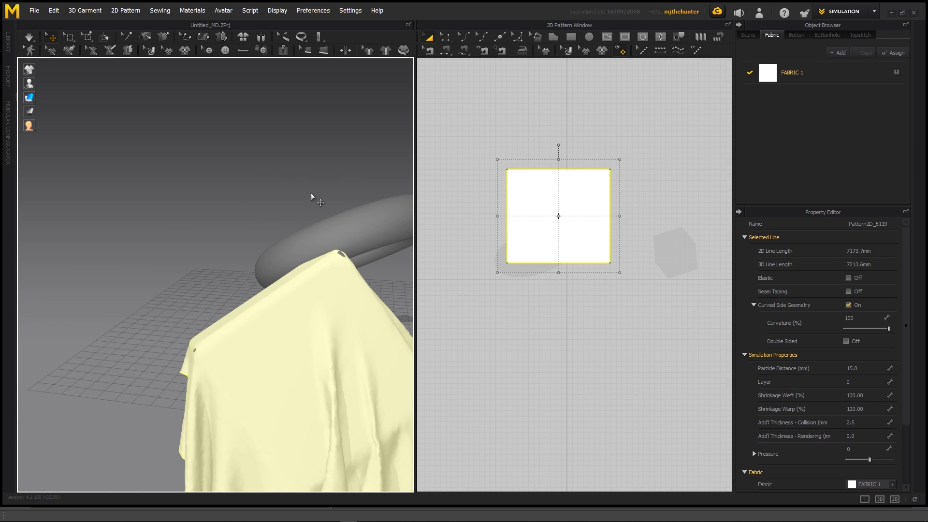
Step: Simulate the chiffon cloth, pull it upward at the cube's peak, let it settle, and stop the simulation
{"action": "key", "text": "space"}
{"action": "right_click_drag", "start_coordinate": [331, 262], "coordinate": [343, 261]}
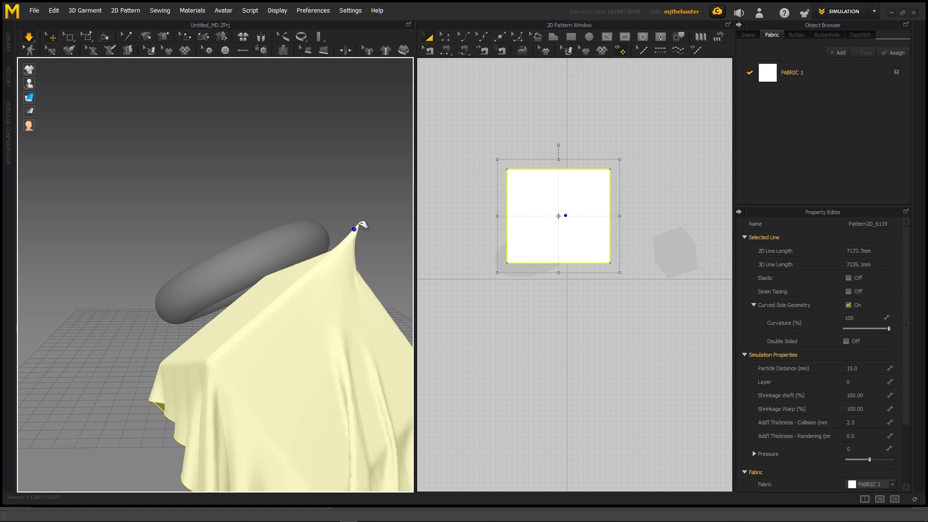
{"action": "left_click_drag", "start_coordinate": [363, 225], "coordinate": [381, 201]}
{"action": "right_click_drag", "start_coordinate": [302, 222], "coordinate": [303, 272]}
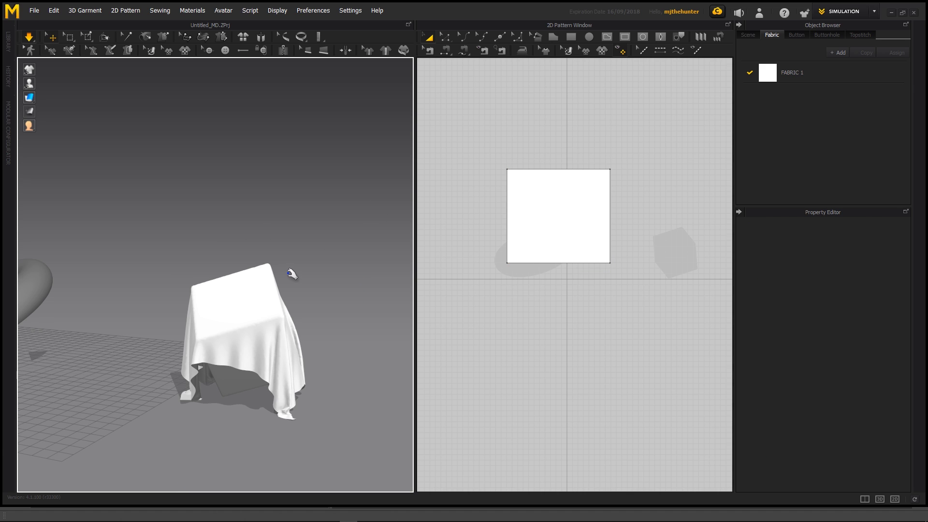
{"action": "key", "text": "space"}
Step: Examine the chiffon drape on the cube from several sides, including its edges, corners and hanging folds
{"action": "right_click_drag", "start_coordinate": [184, 299], "coordinate": [267, 269]}
{"action": "scroll", "coordinate": [268, 313], "scroll_direction": "up", "scroll_amount": 4}
{"action": "scroll", "coordinate": [228, 275], "scroll_direction": "down", "scroll_amount": 2}
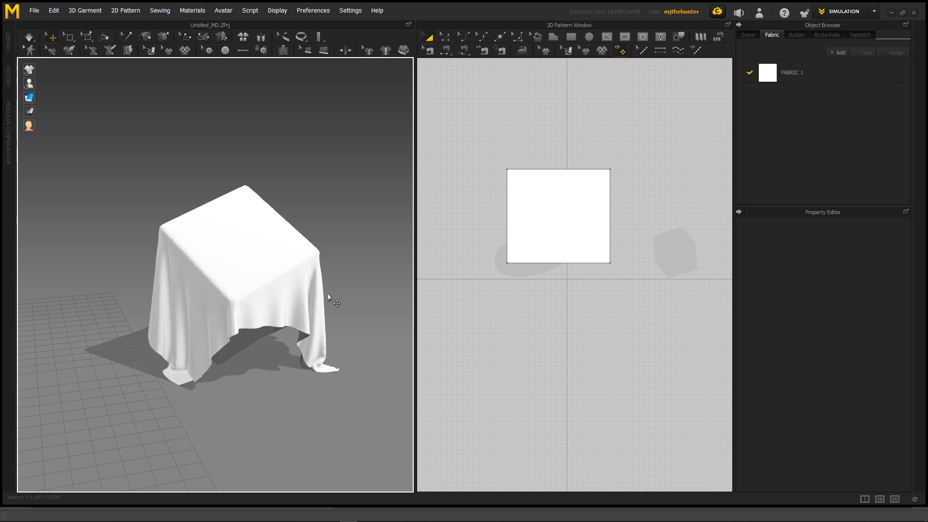
{"action": "right_click_drag", "start_coordinate": [328, 295], "coordinate": [216, 315]}
{"action": "scroll", "coordinate": [243, 310], "scroll_direction": "up", "scroll_amount": 5}
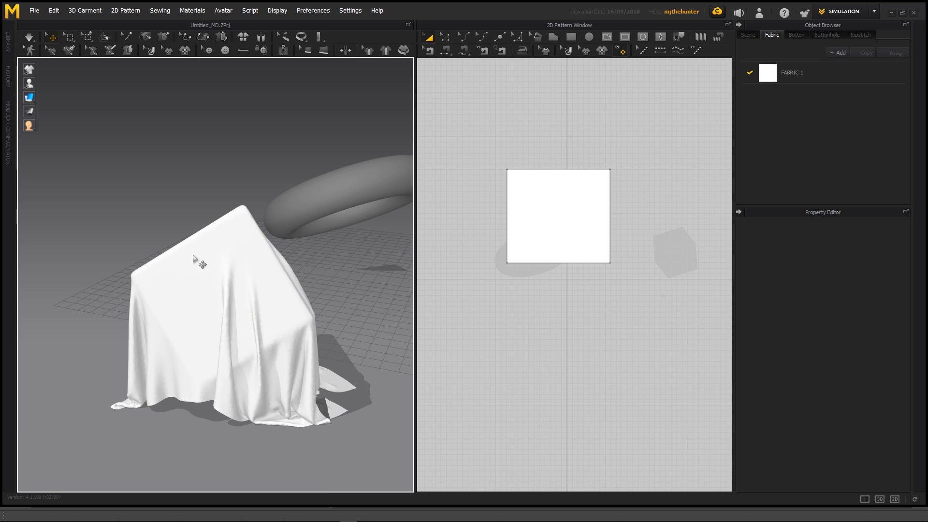
{"action": "right_click_drag", "start_coordinate": [232, 298], "coordinate": [252, 292]}
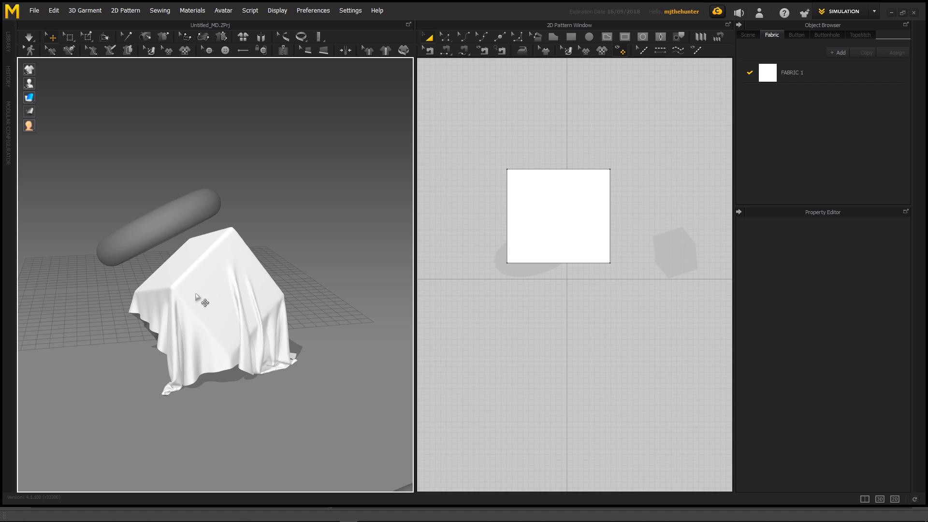
{"action": "right_click_drag", "start_coordinate": [216, 300], "coordinate": [311, 275]}
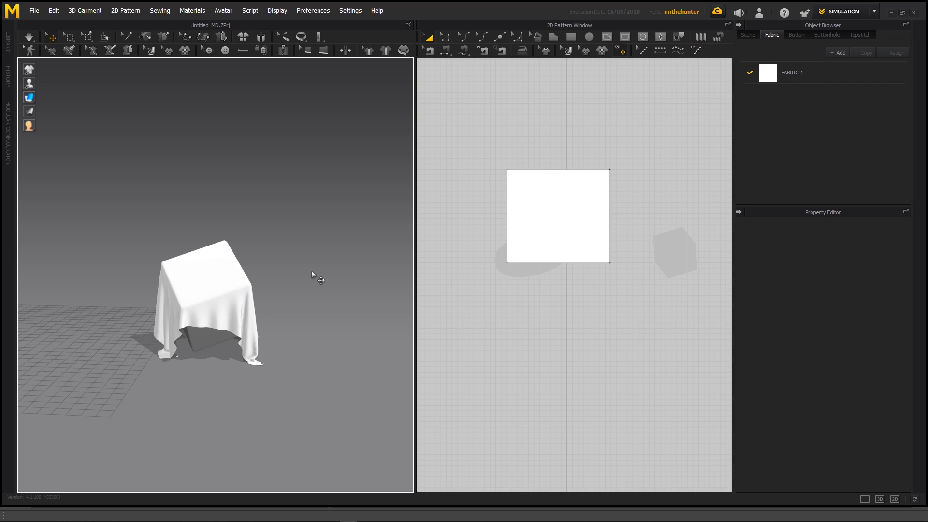
{"action": "right_click_drag", "start_coordinate": [311, 271], "coordinate": [229, 231]}
Step: Select the cloth, undo its drape over the cube, and set its particle distance to 30 mm
{"action": "left_click", "coordinate": [219, 260]}
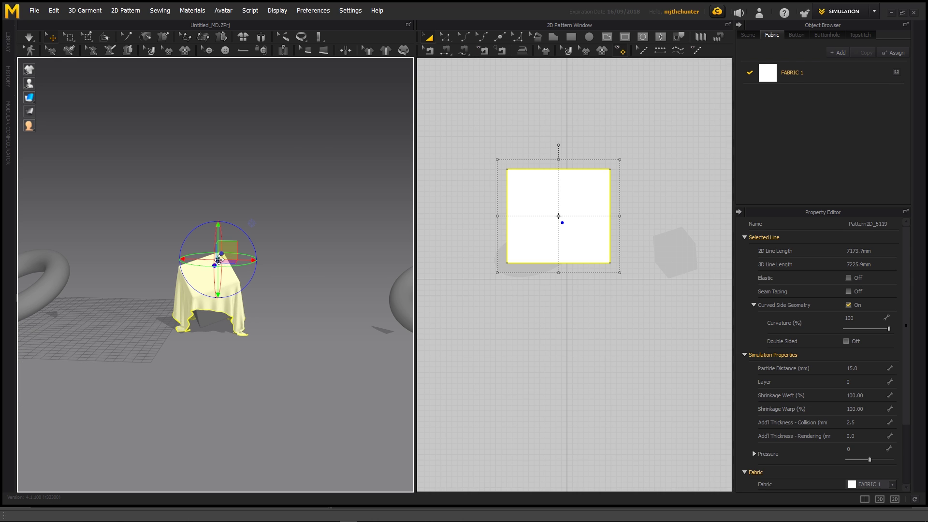
{"action": "key", "text": "ctrl+z"}
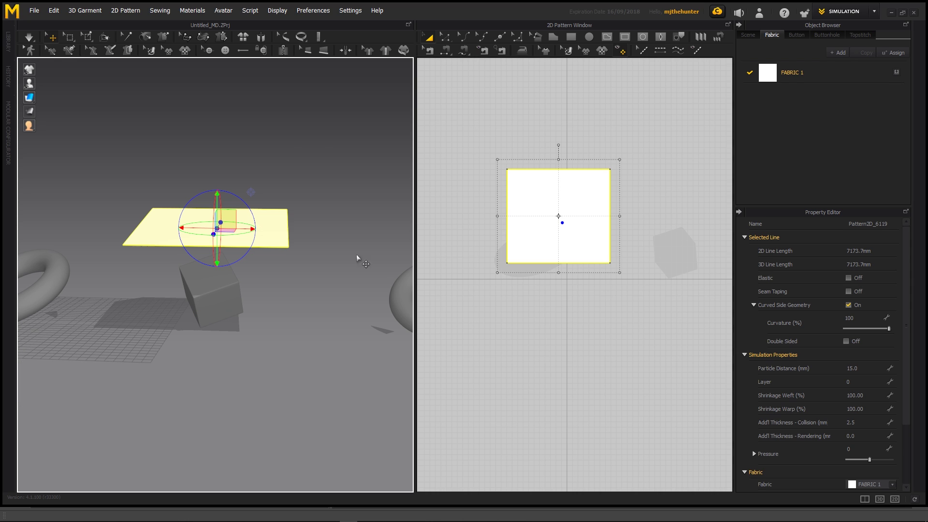
{"action": "left_click", "coordinate": [866, 368]}
{"action": "key", "text": "Return"}
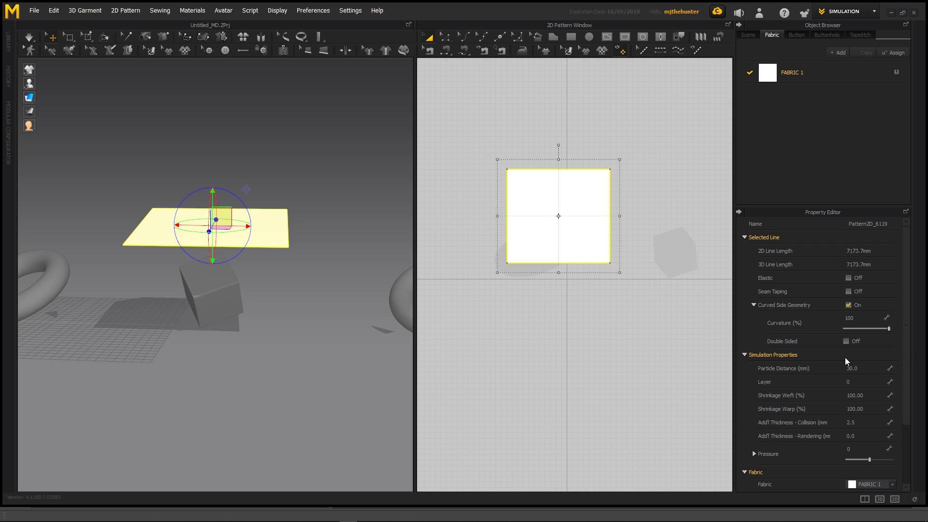
Step: Move the flat cloth from above the single cube to above the torus with the cube inside it
{"action": "middle_click_drag", "start_coordinate": [344, 171], "coordinate": [263, 178]}
{"action": "scroll", "coordinate": [265, 179], "scroll_direction": "down", "scroll_amount": 2}
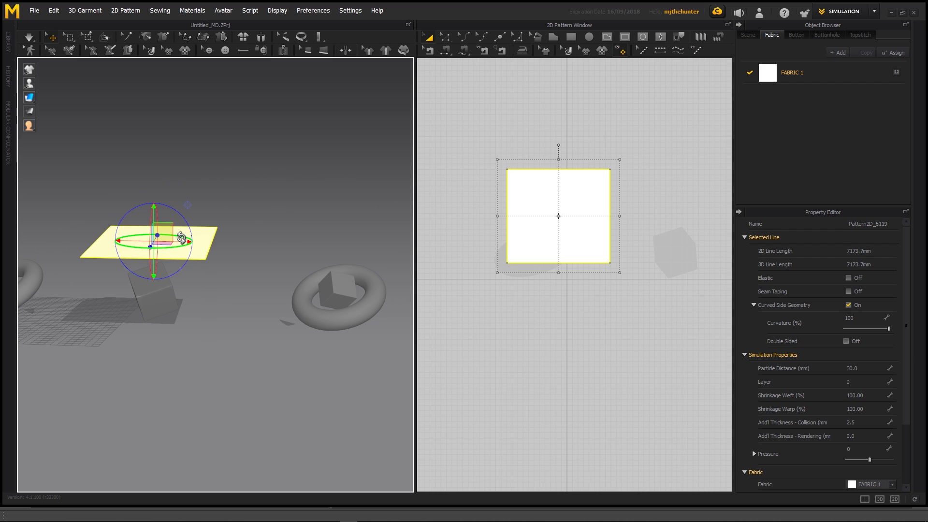
{"action": "left_click_drag", "start_coordinate": [180, 239], "coordinate": [374, 255]}
{"action": "scroll", "coordinate": [362, 271], "scroll_direction": "up", "scroll_amount": 4}
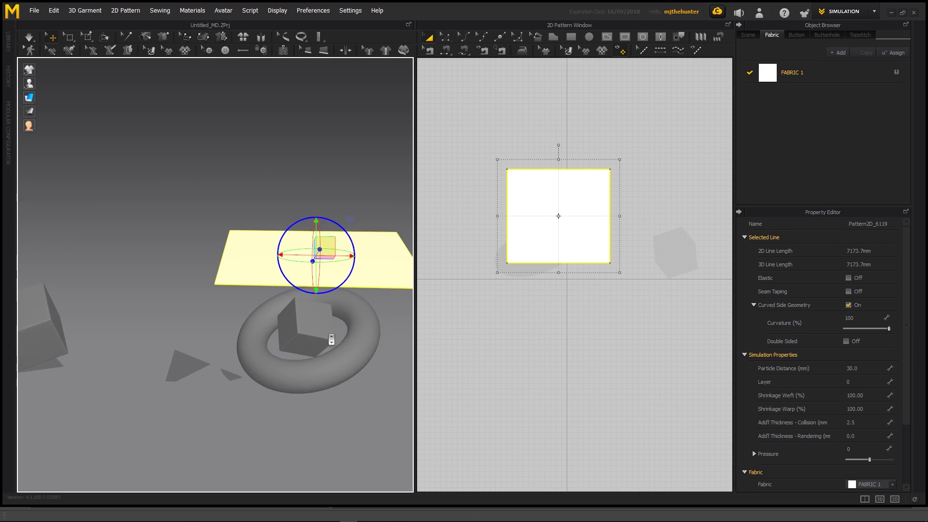
Step: Deselect the cloth, simulate it falling onto the torus and inner cube, and inspect the drape from several sides
{"action": "middle_click_drag", "start_coordinate": [341, 314], "coordinate": [250, 302]}
{"action": "scroll", "coordinate": [256, 301], "scroll_direction": "down", "scroll_amount": 3}
{"action": "left_click", "coordinate": [241, 261]}
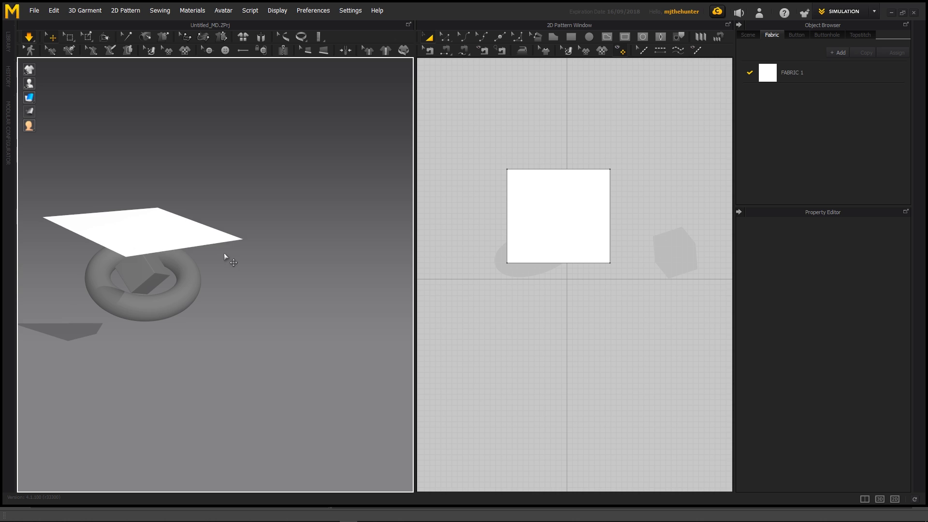
{"action": "key", "text": "space"}
{"action": "scroll", "coordinate": [170, 290], "scroll_direction": "up", "scroll_amount": 3}
{"action": "right_click_drag", "start_coordinate": [166, 293], "coordinate": [180, 298]}
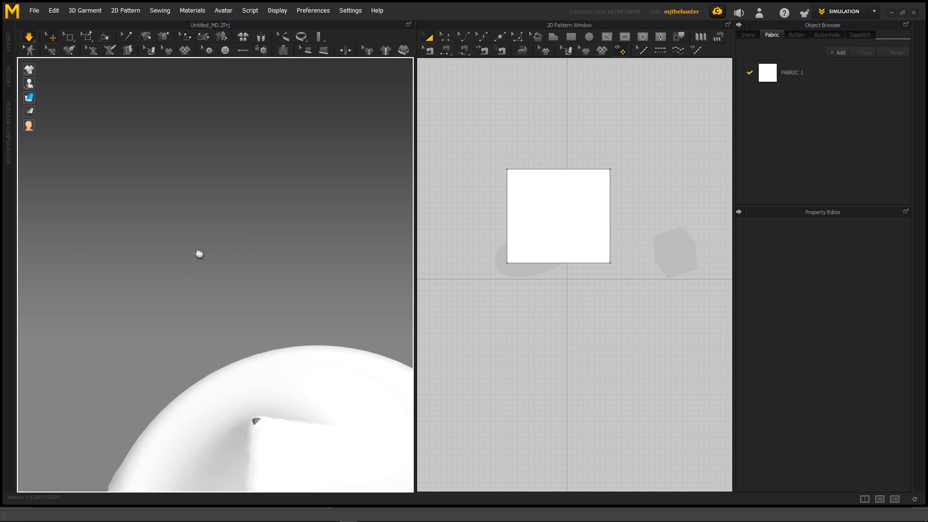
{"action": "middle_click_drag", "start_coordinate": [198, 253], "coordinate": [205, 217]}
{"action": "scroll", "coordinate": [208, 284], "scroll_direction": "down", "scroll_amount": 3}
{"action": "right_click_drag", "start_coordinate": [208, 284], "coordinate": [288, 343]}
{"action": "scroll", "coordinate": [277, 332], "scroll_direction": "down", "scroll_amount": 3}
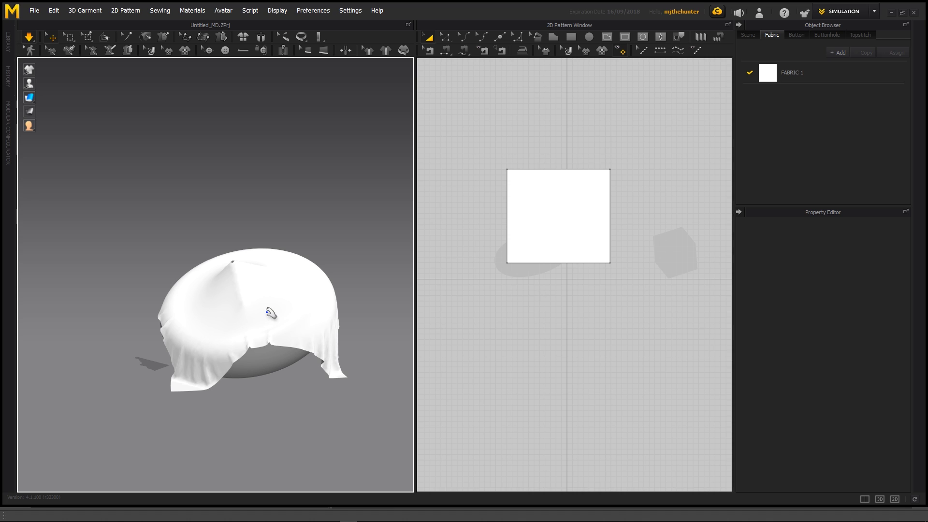
{"action": "right_click_drag", "start_coordinate": [253, 308], "coordinate": [381, 213]}
Step: Check the cloth's properties and switch FABRIC 1's physical preset to Linen
{"action": "left_click", "coordinate": [252, 298]}
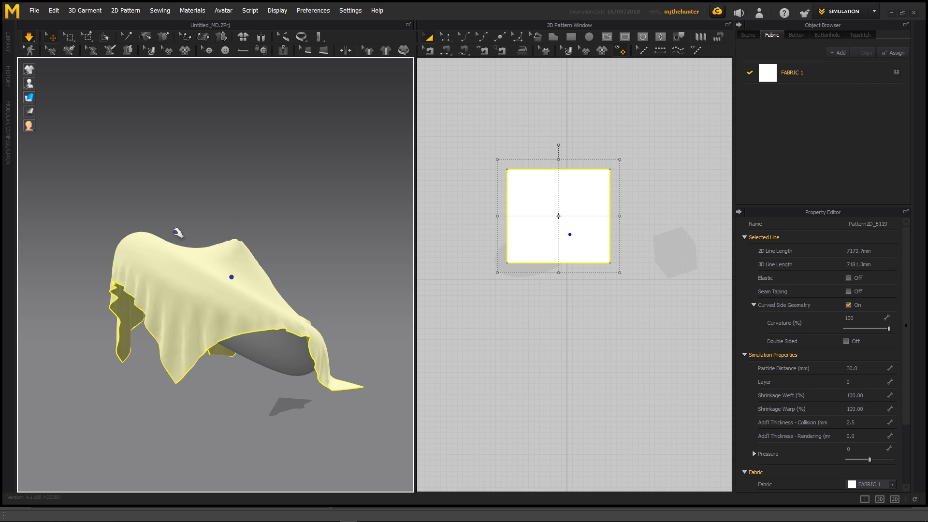
{"action": "right_click_drag", "start_coordinate": [286, 252], "coordinate": [229, 273]}
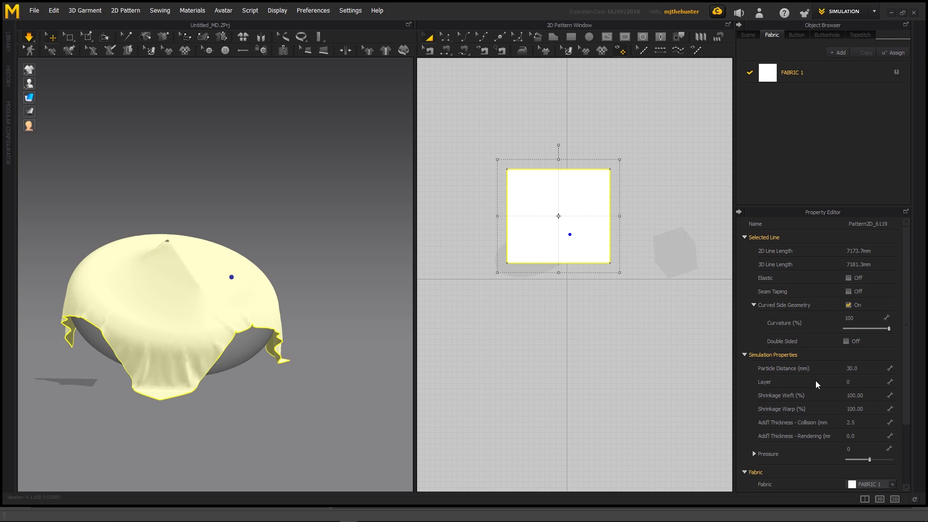
{"action": "left_click", "coordinate": [791, 73]}
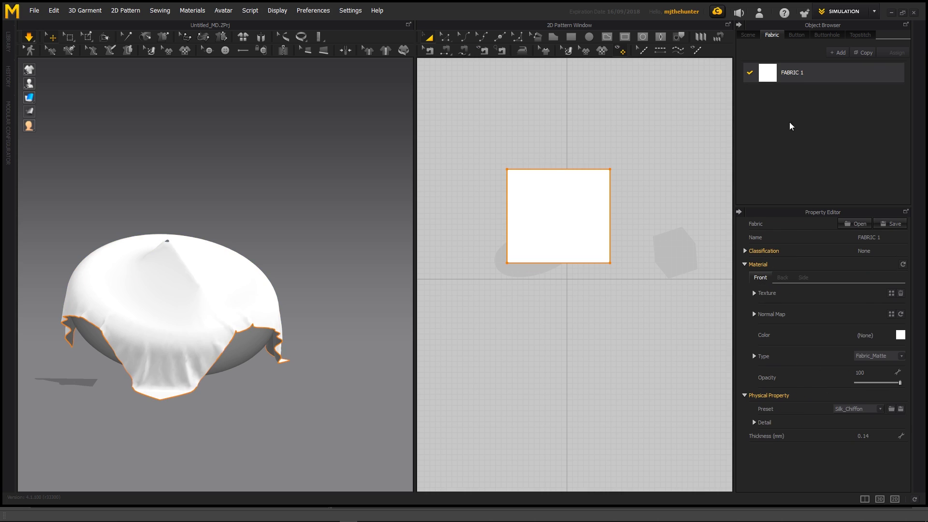
{"action": "left_click", "coordinate": [864, 411]}
{"action": "left_click", "coordinate": [855, 297]}
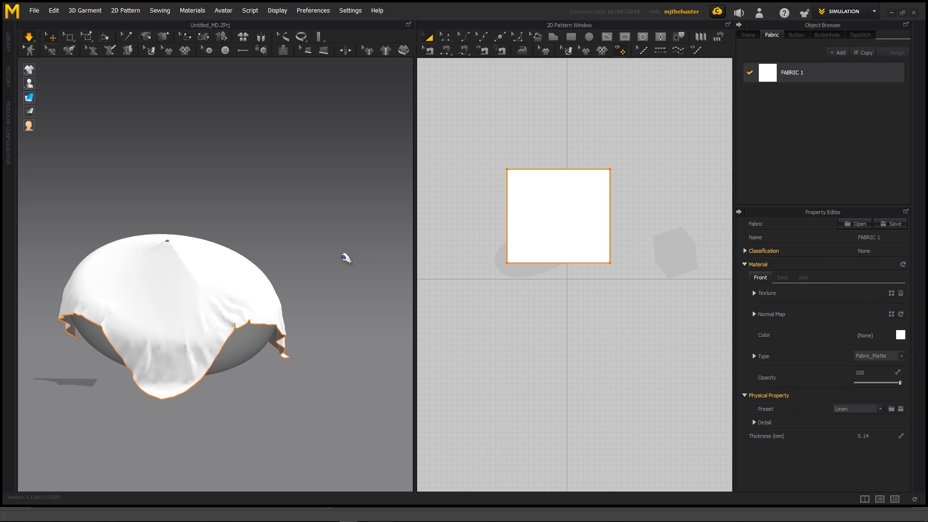
Step: Pull the linen cloth's hanging side over the torus and inner cube to form new folds during the simulation
{"action": "right_click_drag", "start_coordinate": [217, 266], "coordinate": [205, 295]}
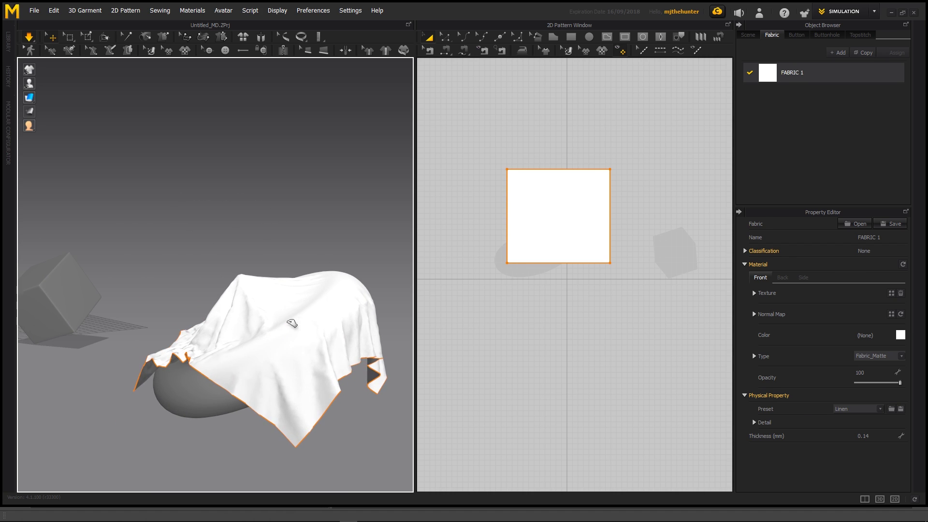
{"action": "left_click", "coordinate": [292, 322]}
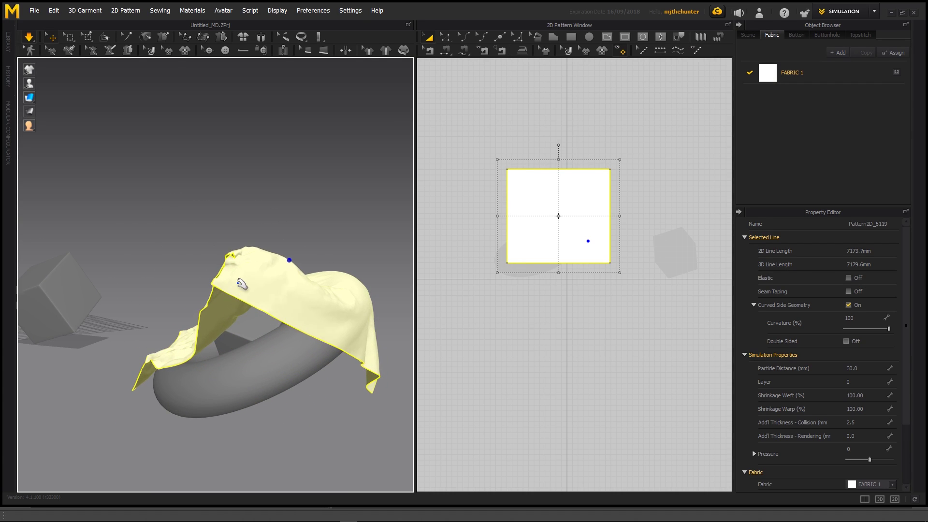
{"action": "left_click_drag", "start_coordinate": [237, 283], "coordinate": [283, 303]}
{"action": "left_click", "coordinate": [255, 260]}
{"action": "right_click_drag", "start_coordinate": [255, 260], "coordinate": [200, 358]}
{"action": "right_click_drag", "start_coordinate": [278, 290], "coordinate": [244, 298]}
Step: Set the linen cloth's particle distance to 10 mm, resume the simulation, and inspect its folds over the torus
{"action": "left_click", "coordinate": [247, 329]}
{"action": "left_click", "coordinate": [859, 369]}
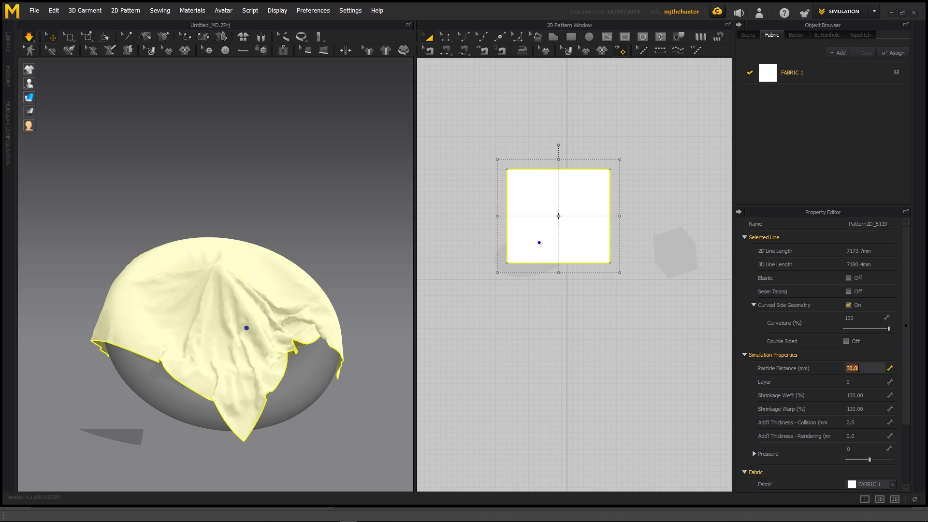
{"action": "type", "text": "10"}
{"action": "key", "text": "Return"}
{"action": "left_click", "coordinate": [258, 155]}
{"action": "key", "text": "space"}
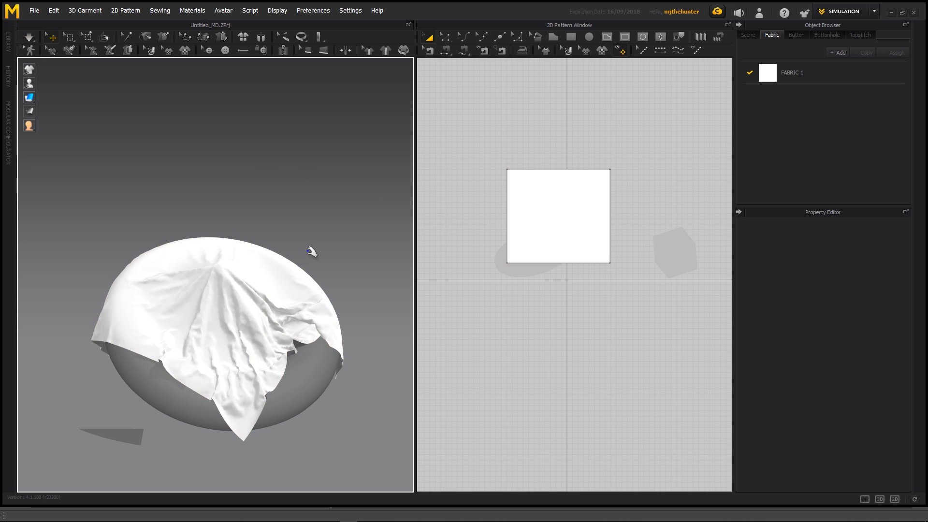
{"action": "right_click_drag", "start_coordinate": [308, 247], "coordinate": [298, 248]}
{"action": "scroll", "coordinate": [299, 247], "scroll_direction": "up", "scroll_amount": 2}
{"action": "key", "text": "space"}
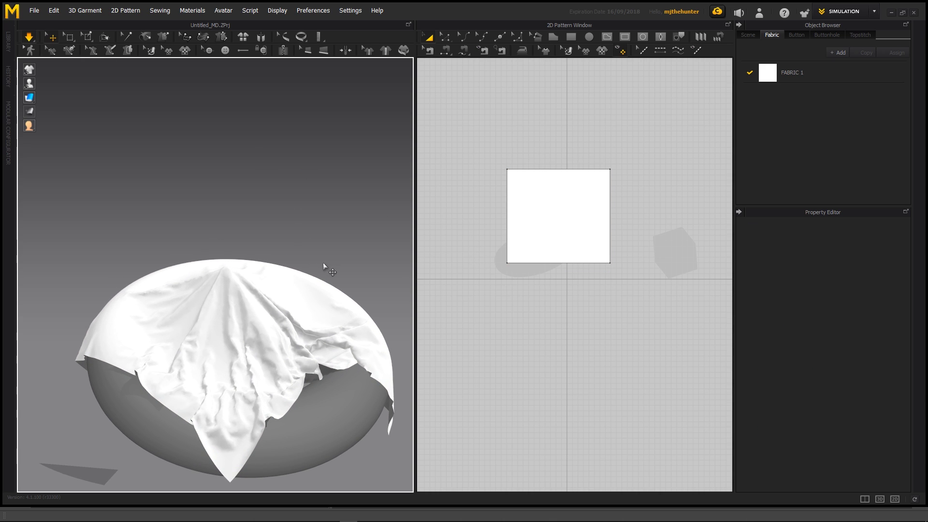
{"action": "scroll", "coordinate": [309, 301], "scroll_direction": "up", "scroll_amount": 5}
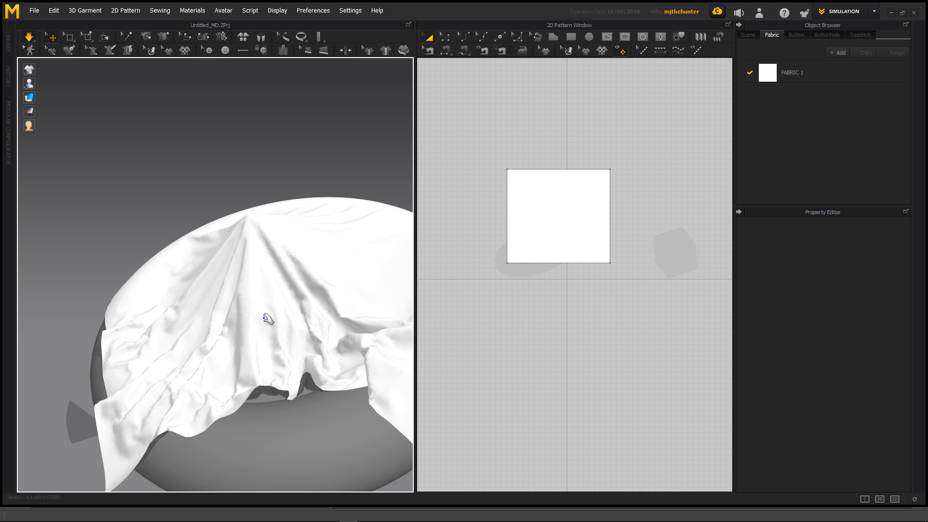
Step: Inspect the linen cloth's folds over the torus and inner cube from several angles and distances
{"action": "right_click_drag", "start_coordinate": [261, 325], "coordinate": [271, 375]}
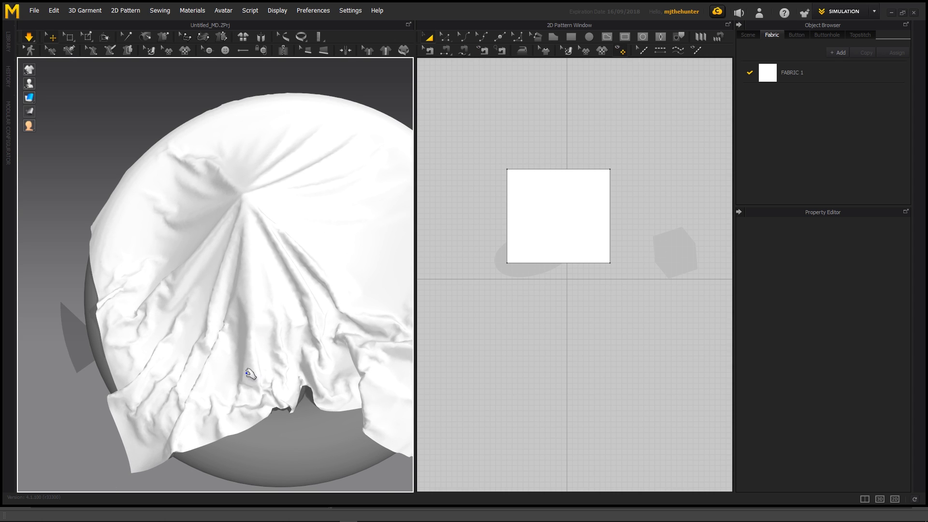
{"action": "right_click_drag", "start_coordinate": [247, 374], "coordinate": [204, 324]}
{"action": "scroll", "coordinate": [268, 338], "scroll_direction": "down", "scroll_amount": 3}
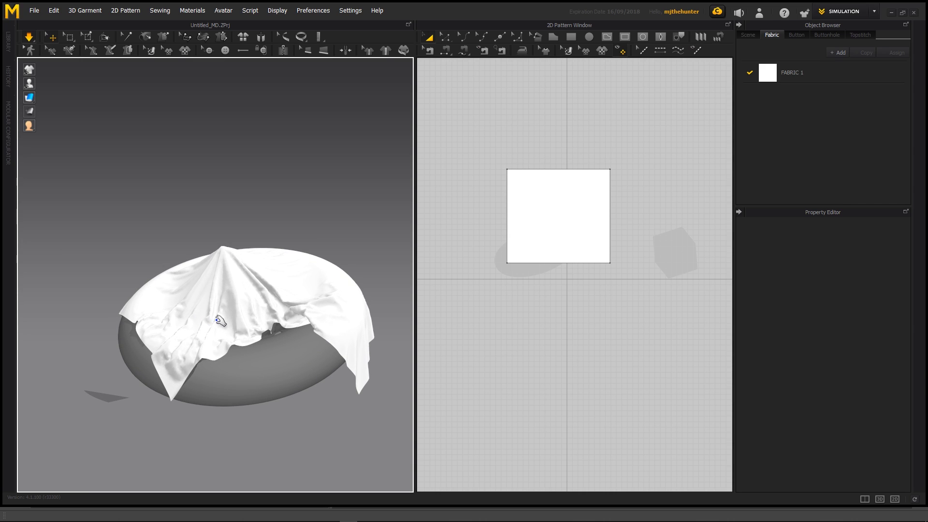
{"action": "right_click_drag", "start_coordinate": [305, 245], "coordinate": [283, 341]}
{"action": "middle_click_drag", "start_coordinate": [334, 377], "coordinate": [263, 392]}
{"action": "scroll", "coordinate": [262, 393], "scroll_direction": "up", "scroll_amount": 1}
{"action": "scroll", "coordinate": [261, 339], "scroll_direction": "up", "scroll_amount": 3}
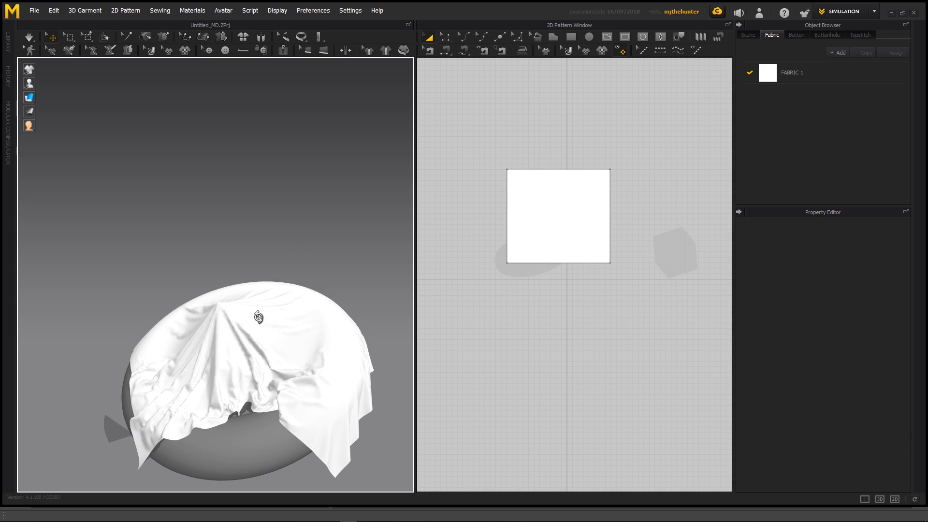
{"action": "right_click_drag", "start_coordinate": [259, 311], "coordinate": [250, 313]}
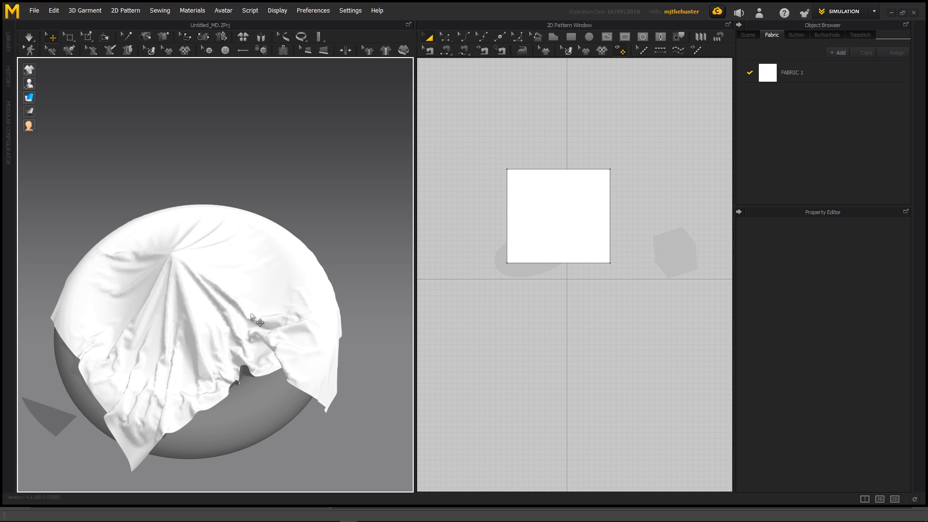
{"action": "middle_click_drag", "start_coordinate": [240, 340], "coordinate": [288, 318]}
{"action": "scroll", "coordinate": [240, 267], "scroll_direction": "down", "scroll_amount": 4}
{"action": "right_click_drag", "start_coordinate": [288, 318], "coordinate": [187, 279]}
Step: Restore the cloth to its flat state and move it above the standalone torus on the grid
{"action": "left_click", "coordinate": [298, 331]}
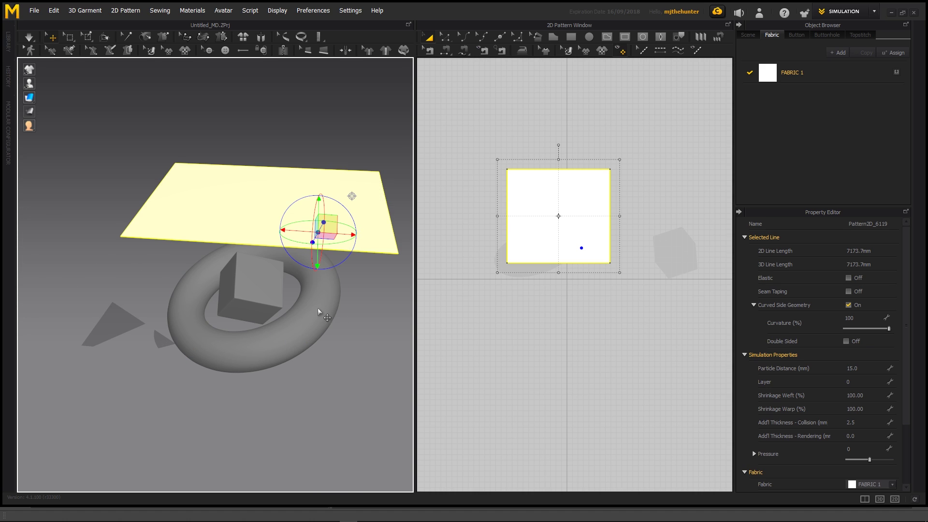
{"action": "scroll", "coordinate": [318, 308], "scroll_direction": "down", "scroll_amount": 3}
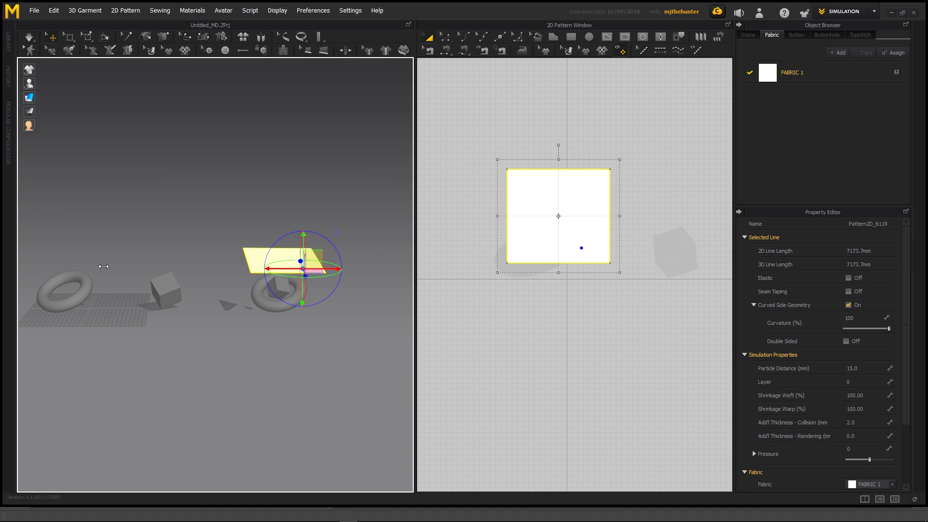
{"action": "left_click_drag", "start_coordinate": [104, 267], "coordinate": [94, 267]}
{"action": "middle_click_drag", "start_coordinate": [73, 286], "coordinate": [234, 307]}
{"action": "scroll", "coordinate": [234, 306], "scroll_direction": "up", "scroll_amount": 4}
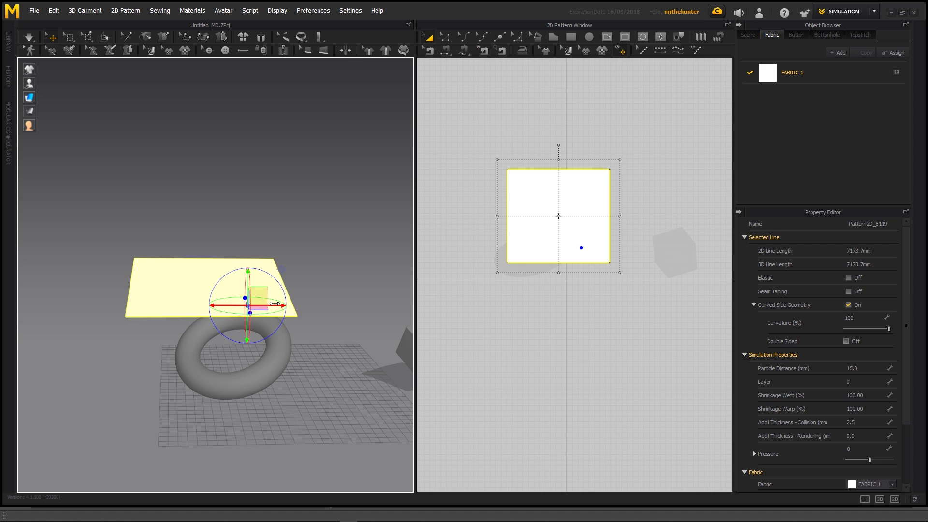
{"action": "left_click_drag", "start_coordinate": [275, 304], "coordinate": [303, 299]}
{"action": "right_click_drag", "start_coordinate": [303, 301], "coordinate": [234, 333]}
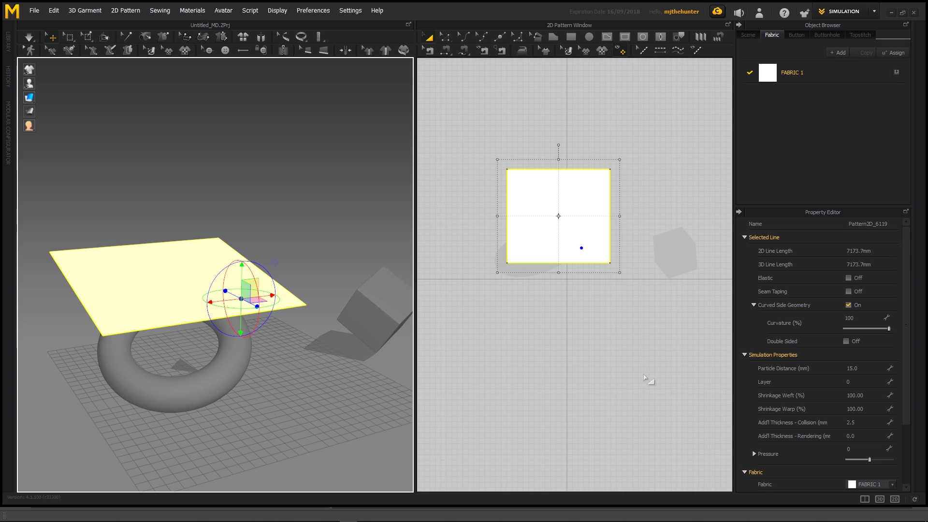
Step: Set the cloth's particle distance to 30 mm and simulate it falling onto the standalone torus
{"action": "left_click", "coordinate": [869, 371]}
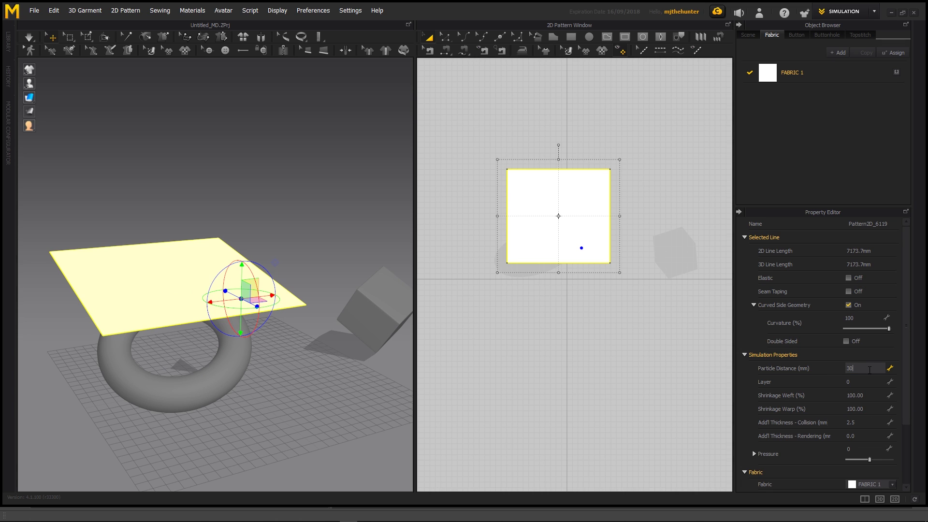
{"action": "key", "text": "Return"}
{"action": "left_click", "coordinate": [306, 159]}
{"action": "key", "text": "space"}
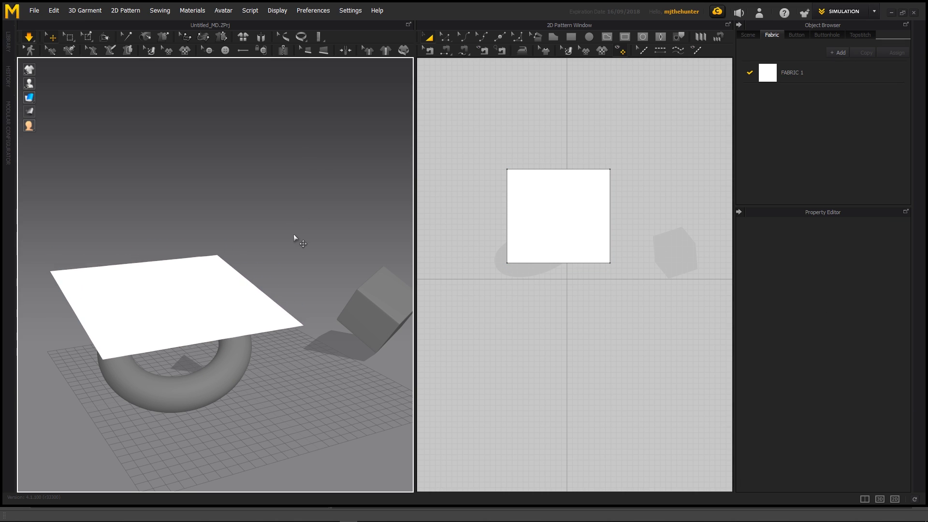
{"action": "scroll", "coordinate": [230, 333], "scroll_direction": "up", "scroll_amount": 3}
{"action": "right_click_drag", "start_coordinate": [230, 338], "coordinate": [226, 336]}
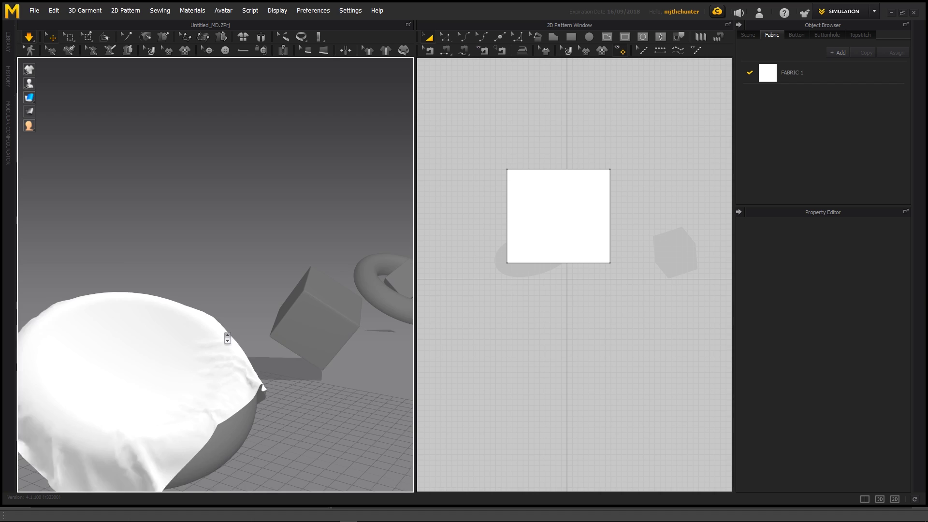
{"action": "middle_click_drag", "start_coordinate": [225, 336], "coordinate": [263, 298]}
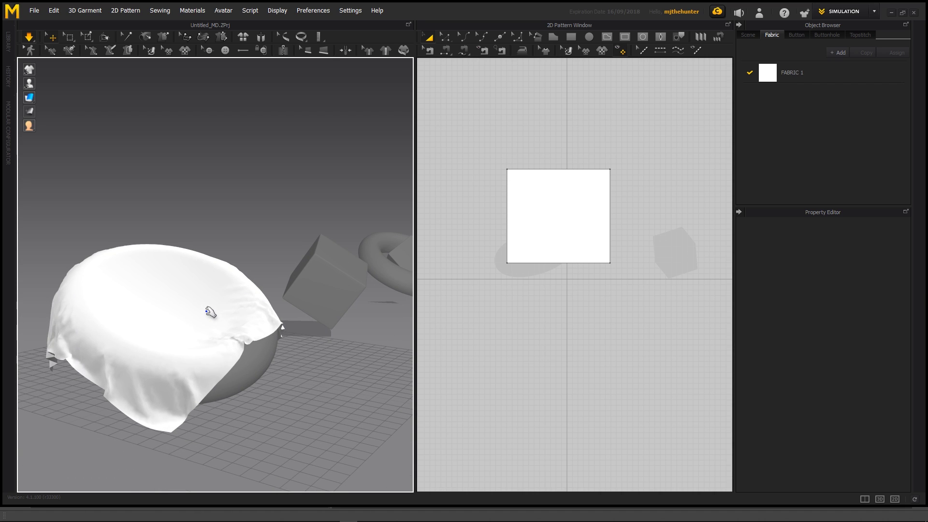
Step: Check the cloth's simulation properties and FABRIC 1's physical preset, and examine the folds at the torus edge
{"action": "left_click", "coordinate": [182, 327]}
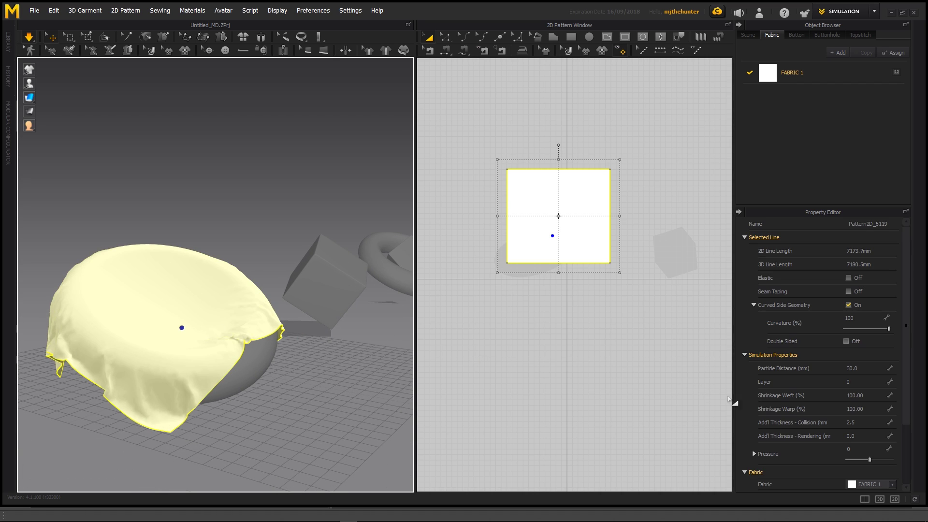
{"action": "scroll", "coordinate": [806, 392], "scroll_direction": "down", "scroll_amount": 2}
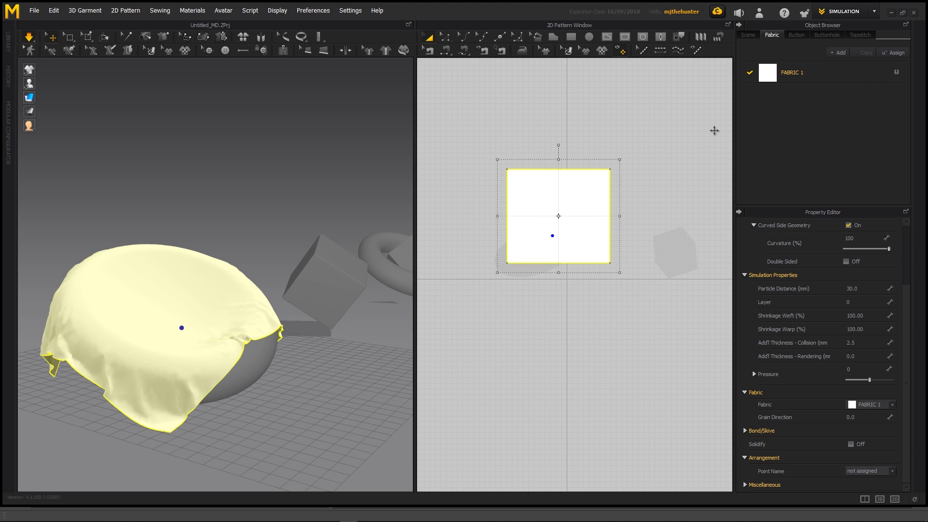
{"action": "left_click", "coordinate": [815, 80]}
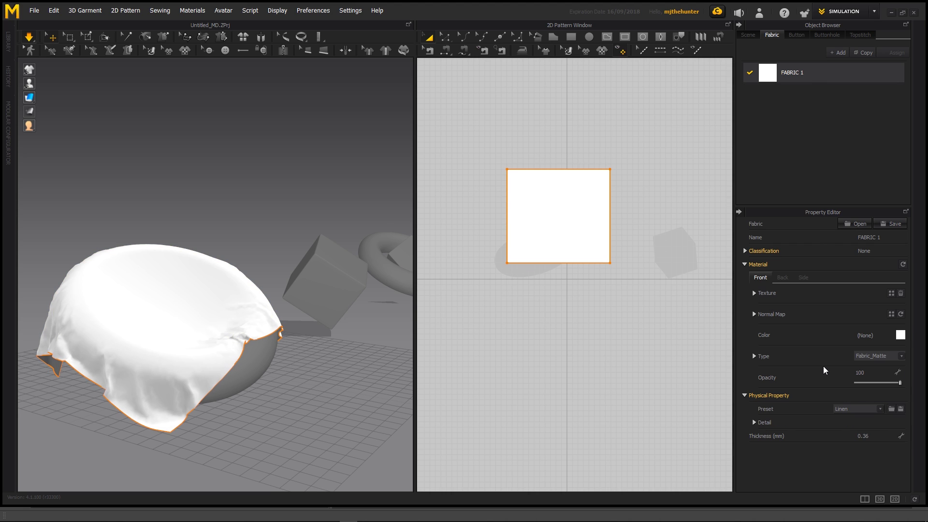
{"action": "scroll", "coordinate": [257, 286], "scroll_direction": "up", "scroll_amount": 5}
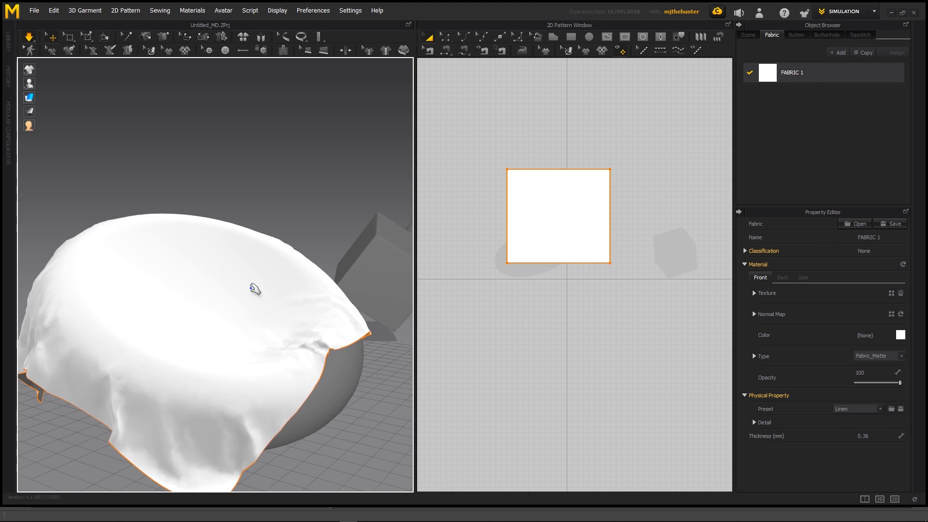
{"action": "right_click_drag", "start_coordinate": [300, 353], "coordinate": [331, 344]}
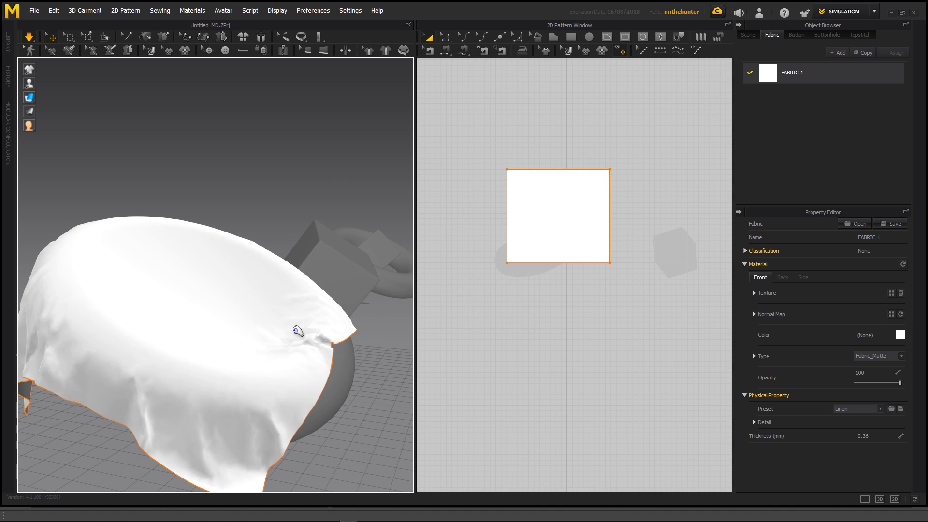
{"action": "left_click", "coordinate": [375, 350]}
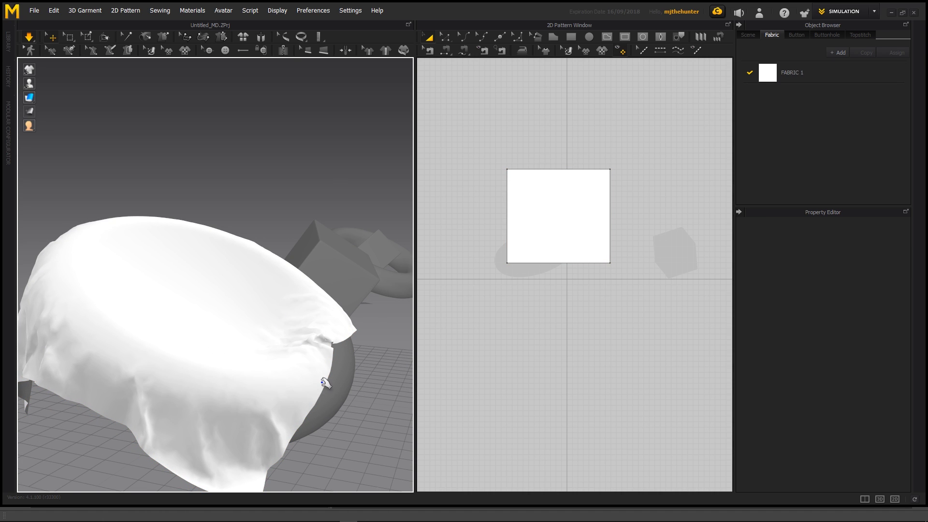
Step: Pin the cloth at several points around its outer edges where it hangs over the torus
{"action": "right_click_drag", "start_coordinate": [325, 383], "coordinate": [169, 395]}
{"action": "right_click_drag", "start_coordinate": [367, 377], "coordinate": [328, 392]}
{"action": "middle_click_drag", "start_coordinate": [383, 400], "coordinate": [251, 394]}
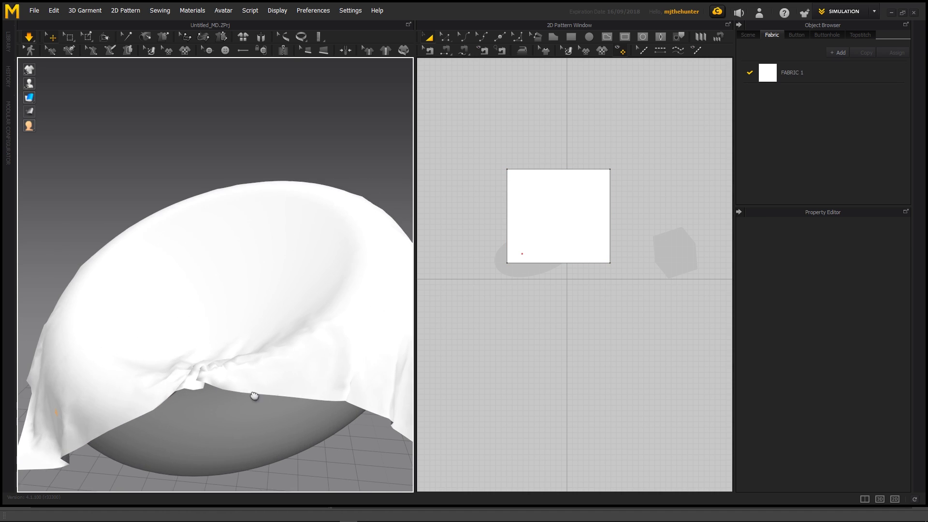
{"action": "scroll", "coordinate": [258, 393], "scroll_direction": "down", "scroll_amount": 2}
{"action": "key", "text": "w"}
{"action": "left_click", "coordinate": [298, 348]}
{"action": "mouse_move", "coordinate": [353, 339]}
{"action": "right_mouse_down"}
{"action": "mouse_move", "coordinate": [170, 311]}
{"action": "mouse_move", "coordinate": [259, 306]}
{"action": "right_mouse_up"}
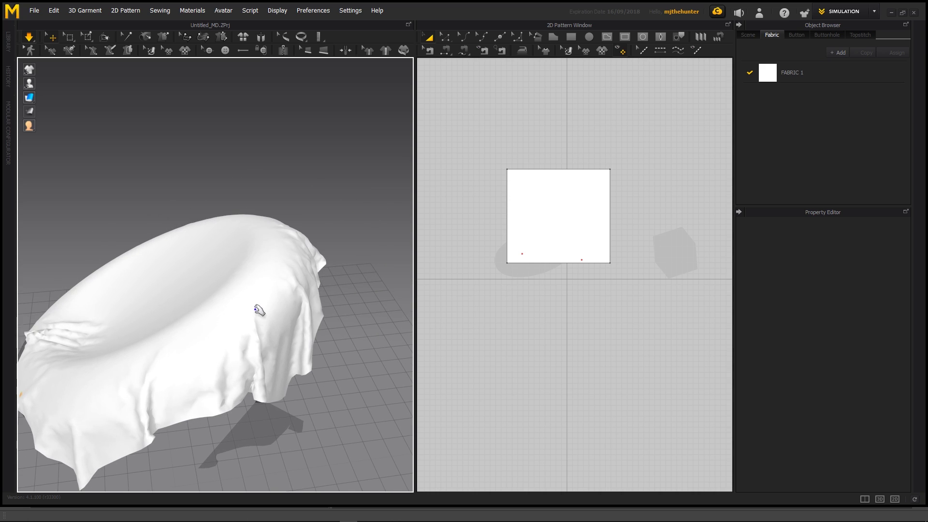
{"action": "mouse_move", "coordinate": [285, 273]}
{"action": "right_mouse_down"}
{"action": "mouse_move", "coordinate": [232, 283]}
{"action": "mouse_move", "coordinate": [275, 242]}
{"action": "mouse_move", "coordinate": [267, 351]}
{"action": "right_mouse_up"}
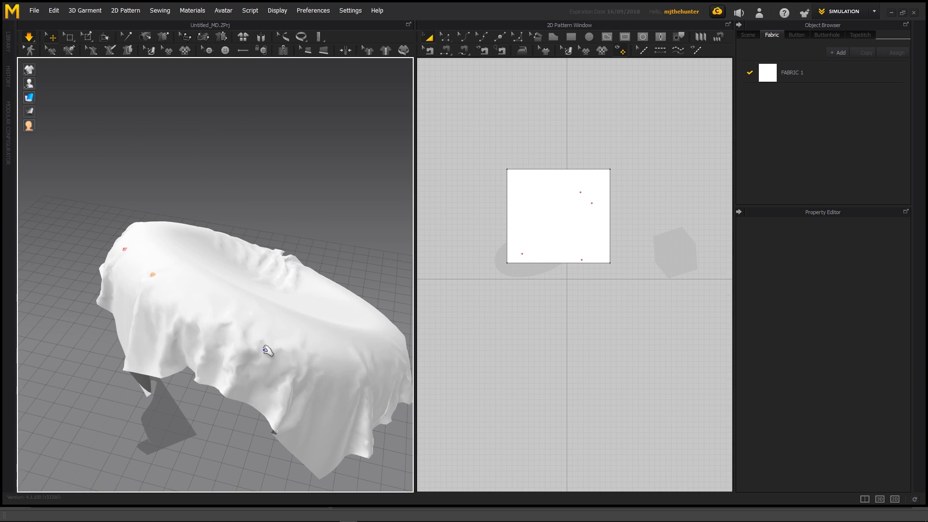
{"action": "mouse_move", "coordinate": [341, 363]}
{"action": "right_mouse_down"}
{"action": "mouse_move", "coordinate": [243, 332]}
{"action": "mouse_move", "coordinate": [189, 277]}
{"action": "mouse_move", "coordinate": [221, 309]}
{"action": "right_mouse_up"}
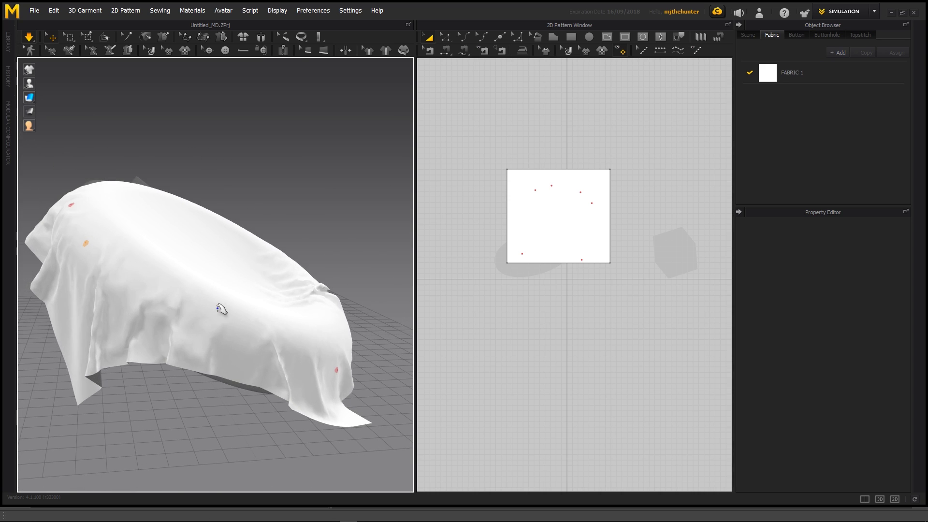
{"action": "left_click", "coordinate": [270, 340]}
{"action": "right_click_drag", "start_coordinate": [349, 329], "coordinate": [253, 343]}
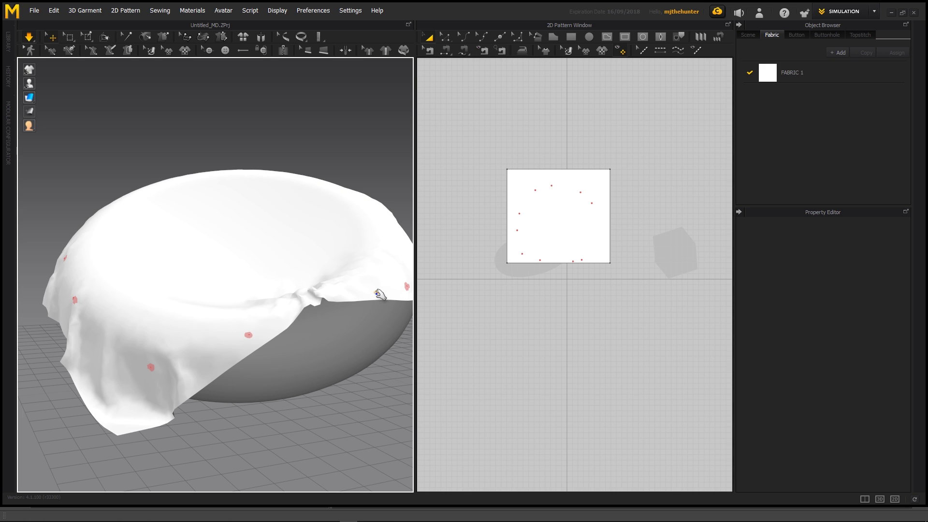
{"action": "scroll", "coordinate": [268, 312], "scroll_direction": "down", "scroll_amount": 5}
{"action": "right_click_drag", "start_coordinate": [267, 312], "coordinate": [234, 261]}
{"action": "scroll", "coordinate": [290, 313], "scroll_direction": "up", "scroll_amount": 4}
Step: Review the pinned cloth's simulation and fabric properties
{"action": "left_click", "coordinate": [230, 260]}
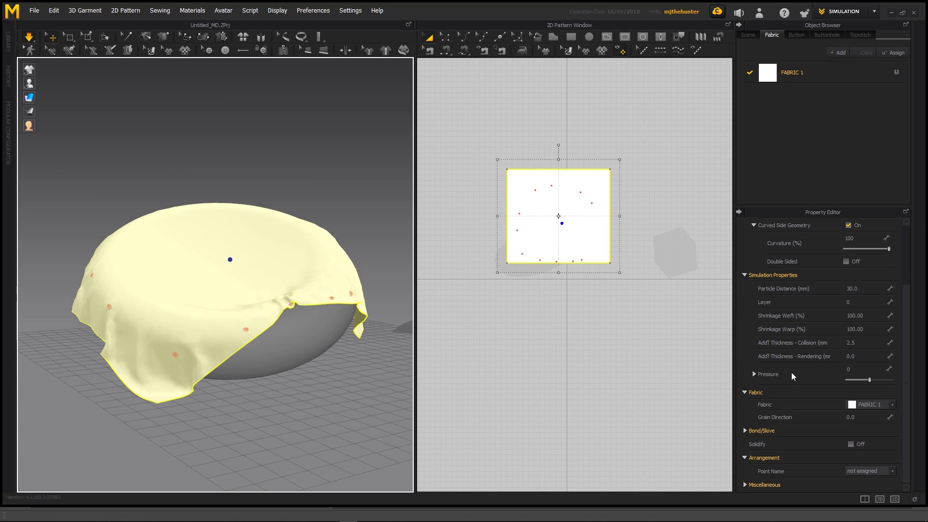
{"action": "scroll", "coordinate": [793, 380], "scroll_direction": "up", "scroll_amount": 3}
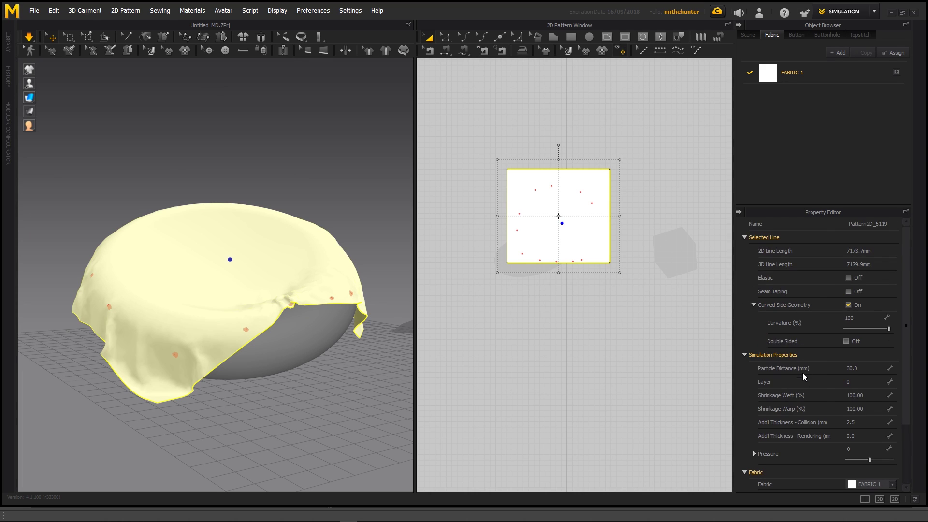
{"action": "scroll", "coordinate": [814, 397], "scroll_direction": "down", "scroll_amount": 4}
{"action": "scroll", "coordinate": [814, 390], "scroll_direction": "up", "scroll_amount": 4}
{"action": "scroll", "coordinate": [813, 379], "scroll_direction": "down", "scroll_amount": 3}
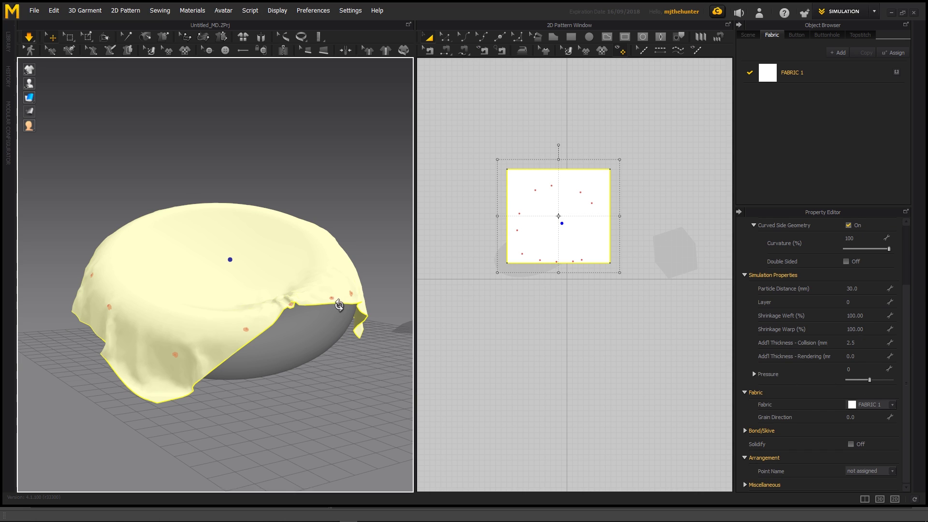
{"action": "right_click_drag", "start_coordinate": [337, 300], "coordinate": [363, 315]}
{"action": "left_click", "coordinate": [346, 355]}
Step: Switch FABRIC 1's physical preset to (Default_for_Simulation), leaving its name as is
{"action": "left_click", "coordinate": [262, 288]}
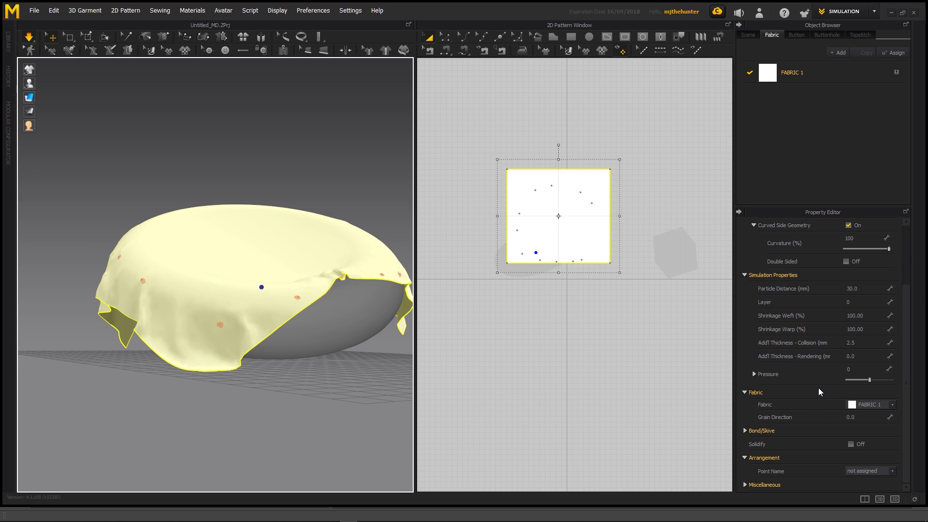
{"action": "left_click", "coordinate": [810, 84]}
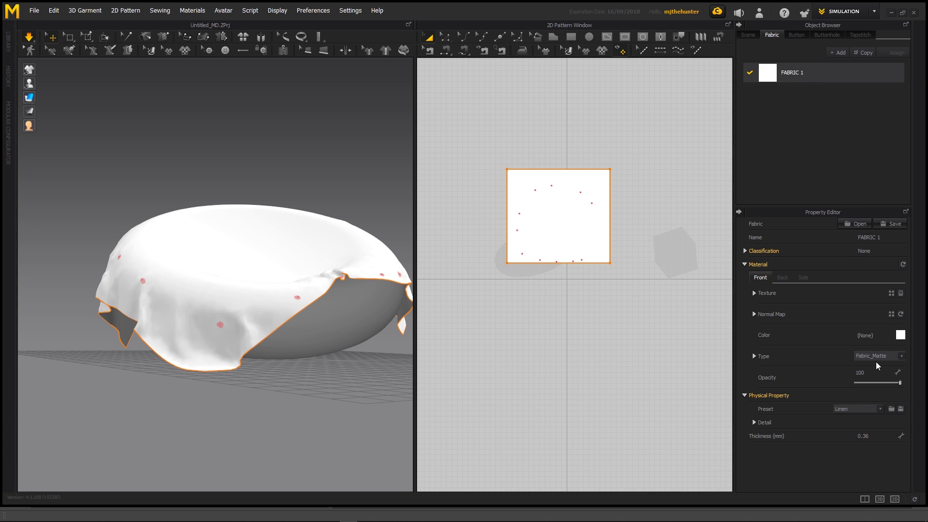
{"action": "left_click", "coordinate": [868, 412]}
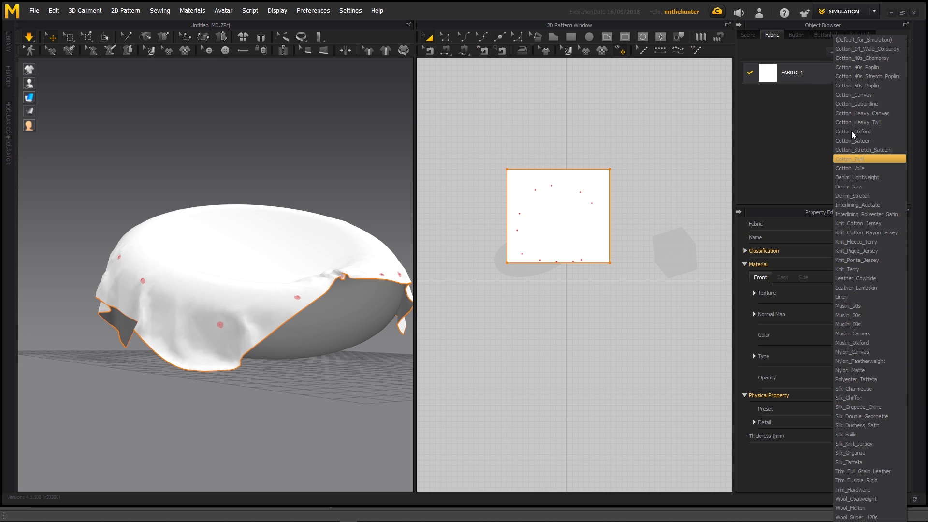
{"action": "left_click", "coordinate": [866, 38]}
{"action": "double_click", "coordinate": [811, 73]}
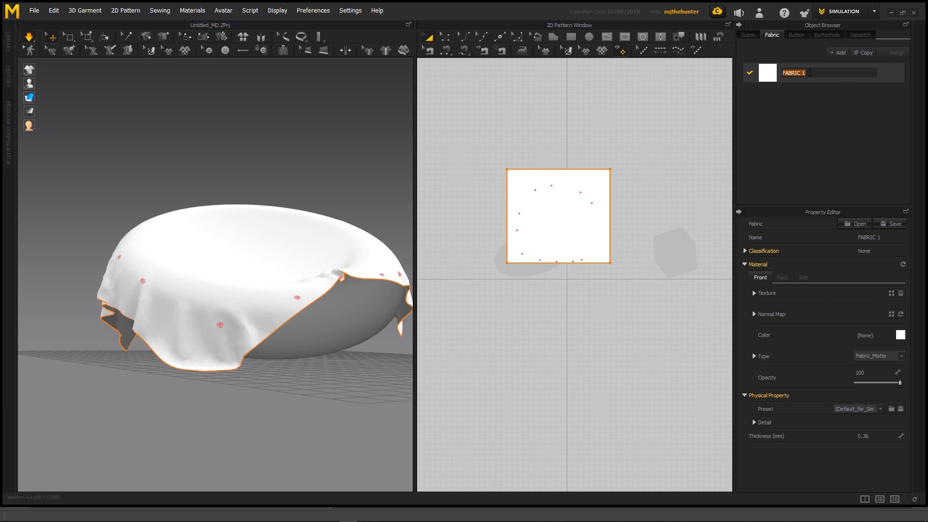
{"action": "left_click", "coordinate": [798, 134]}
Step: Check the pinned cloth's simulation properties, and stop and restart its simulation over the torus
{"action": "key", "text": "ctrl+a"}
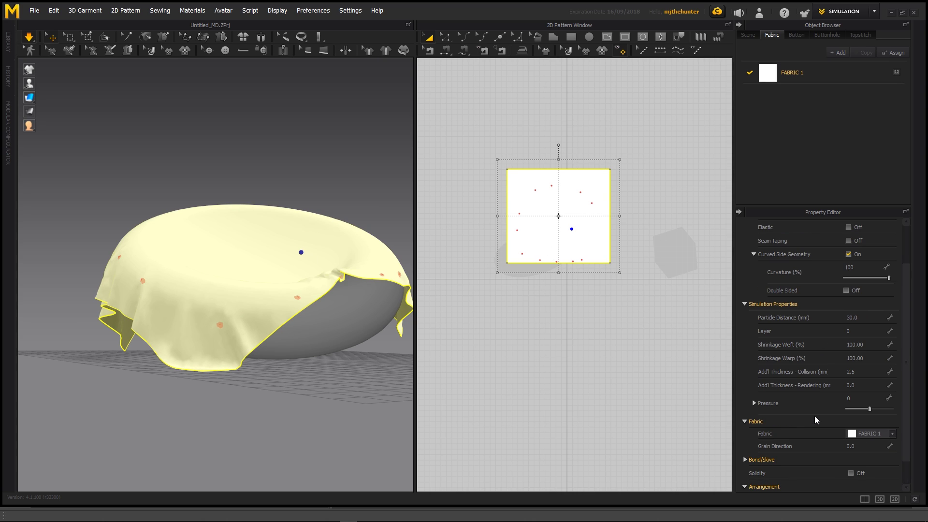
{"action": "scroll", "coordinate": [803, 343], "scroll_direction": "up", "scroll_amount": 3}
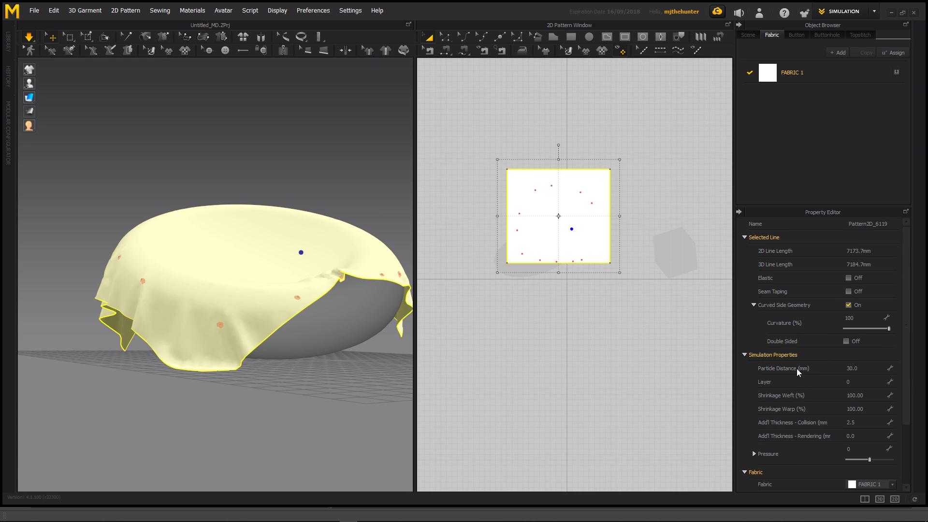
{"action": "key", "text": "space"}
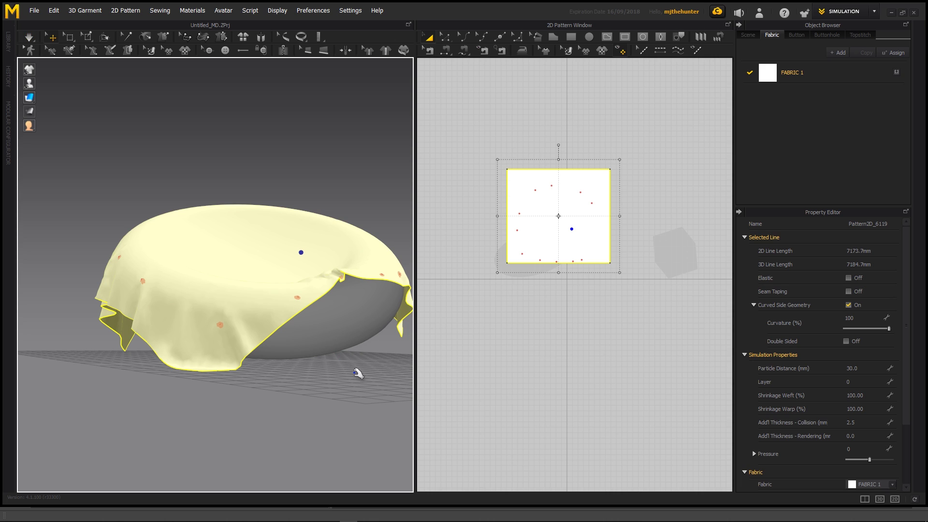
{"action": "left_click", "coordinate": [356, 373]}
{"action": "right_click_drag", "start_coordinate": [338, 305], "coordinate": [337, 328]}
{"action": "right_click_drag", "start_coordinate": [270, 288], "coordinate": [298, 282]}
{"action": "key", "text": "space"}
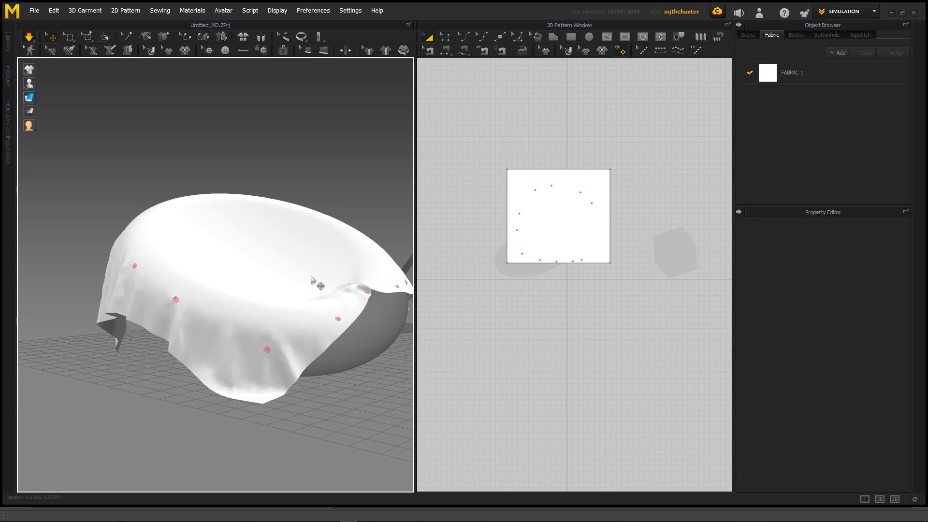
Step: Raise the pinned cloth's pressure slightly while it simulates over the torus
{"action": "middle_click_drag", "start_coordinate": [341, 263], "coordinate": [294, 275]}
{"action": "mouse_move", "coordinate": [294, 275]}
{"action": "right_mouse_down"}
{"action": "mouse_move", "coordinate": [310, 286]}
{"action": "mouse_move", "coordinate": [278, 281]}
{"action": "right_mouse_up"}
{"action": "left_click", "coordinate": [274, 280]}
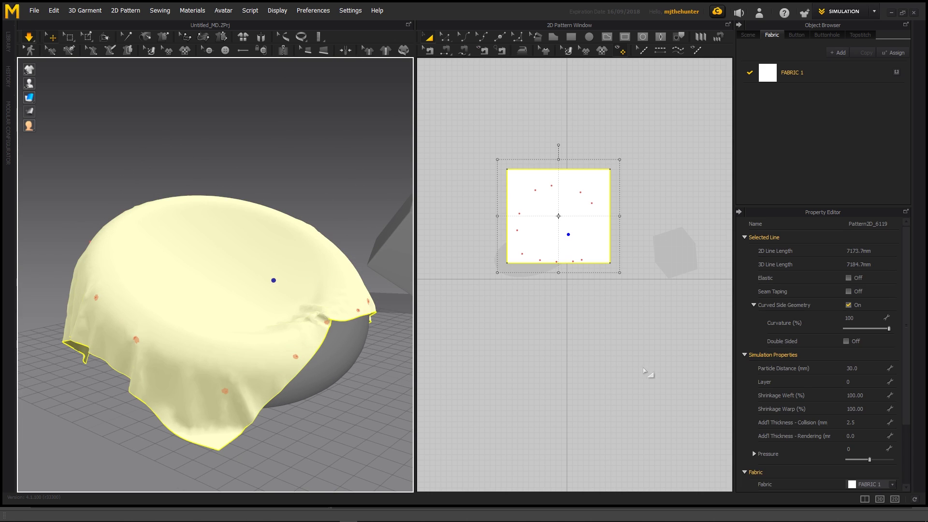
{"action": "left_click_drag", "start_coordinate": [869, 461], "coordinate": [872, 462]}
{"action": "left_click", "coordinate": [322, 390]}
{"action": "right_click_drag", "start_coordinate": [321, 390], "coordinate": [246, 363]}
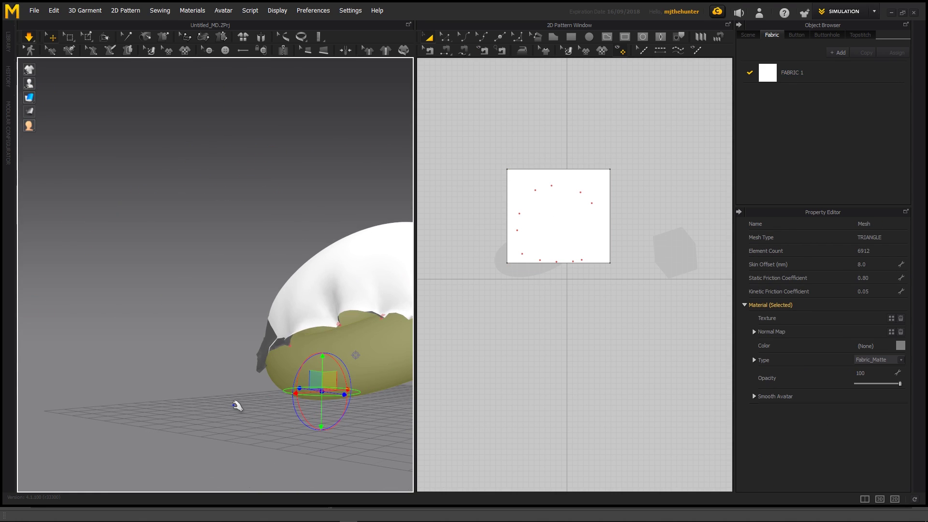
Step: Stop the simulation and inspect how the pinned edges of the cloth hold around the torus
{"action": "left_click", "coordinate": [236, 404]}
{"action": "right_click_drag", "start_coordinate": [237, 403], "coordinate": [267, 251]}
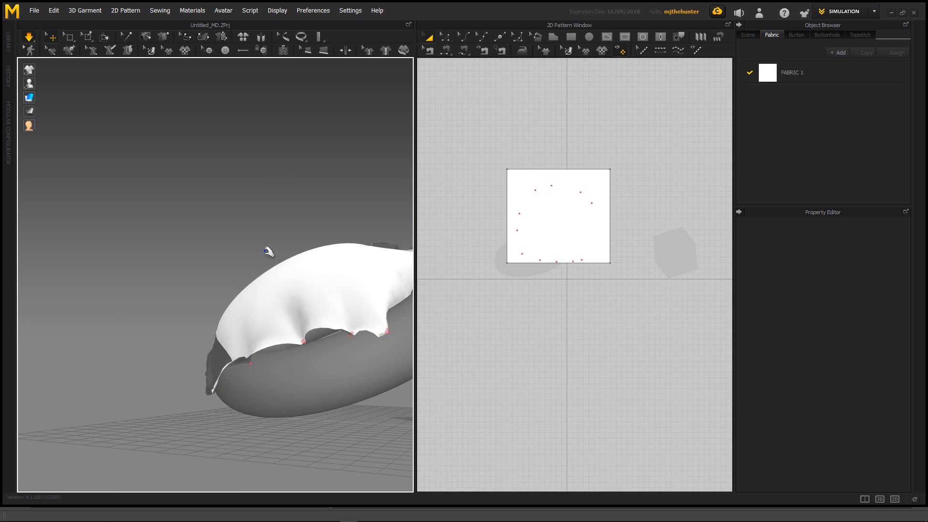
{"action": "left_click", "coordinate": [327, 278]}
{"action": "left_click", "coordinate": [375, 165]}
{"action": "right_click_drag", "start_coordinate": [375, 164], "coordinate": [161, 302]}
{"action": "right_click_drag", "start_coordinate": [301, 344], "coordinate": [287, 411]}
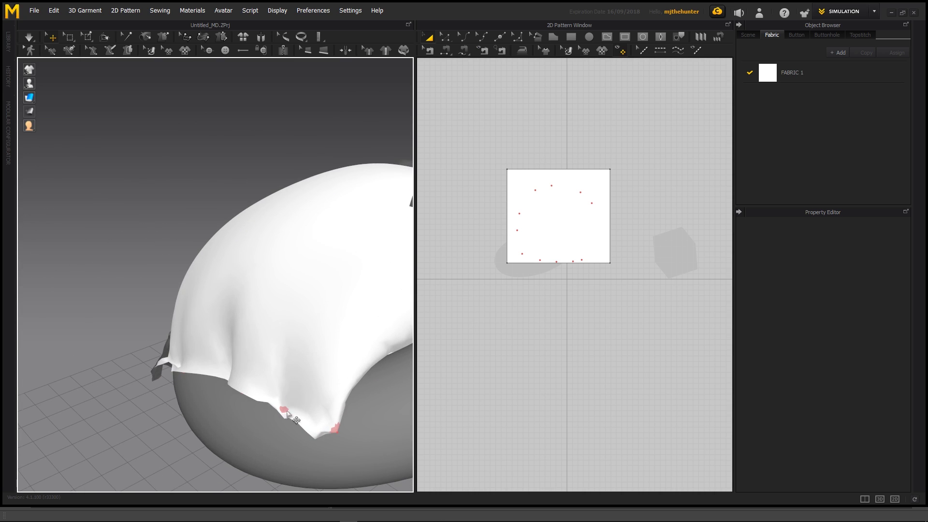
{"action": "scroll", "coordinate": [341, 328], "scroll_direction": "down", "scroll_amount": 4}
{"action": "right_click_drag", "start_coordinate": [342, 329], "coordinate": [322, 314]}
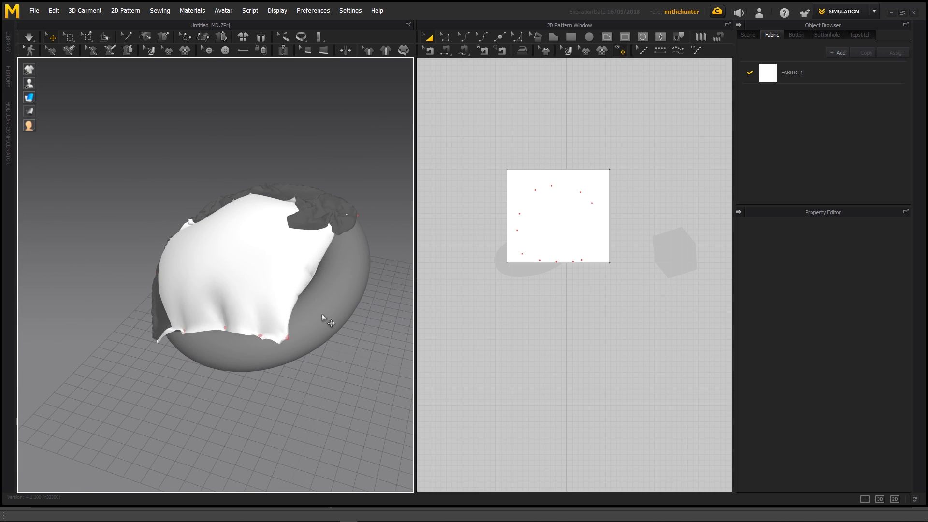
Step: Remove all pins from the cloth and undo its draping back to the flat sheet above the torus
{"action": "left_click", "coordinate": [293, 259]}
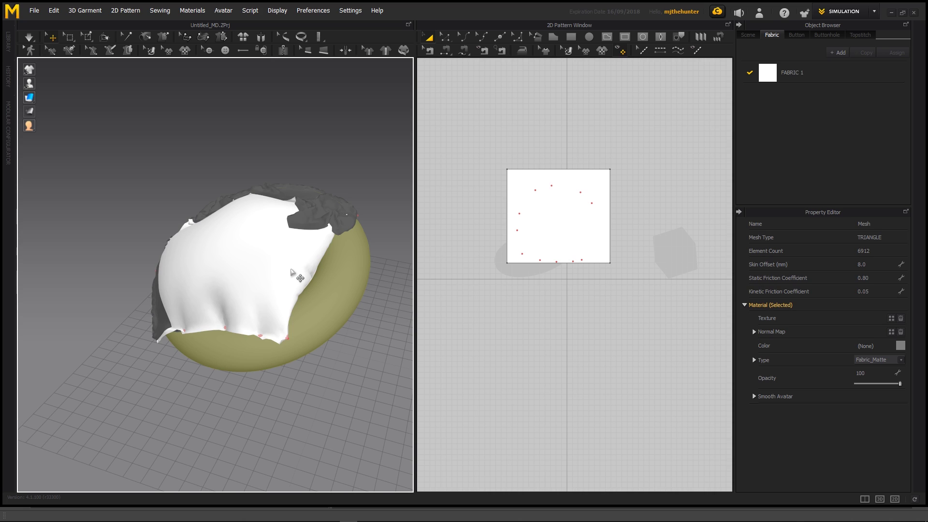
{"action": "left_click", "coordinate": [291, 272]}
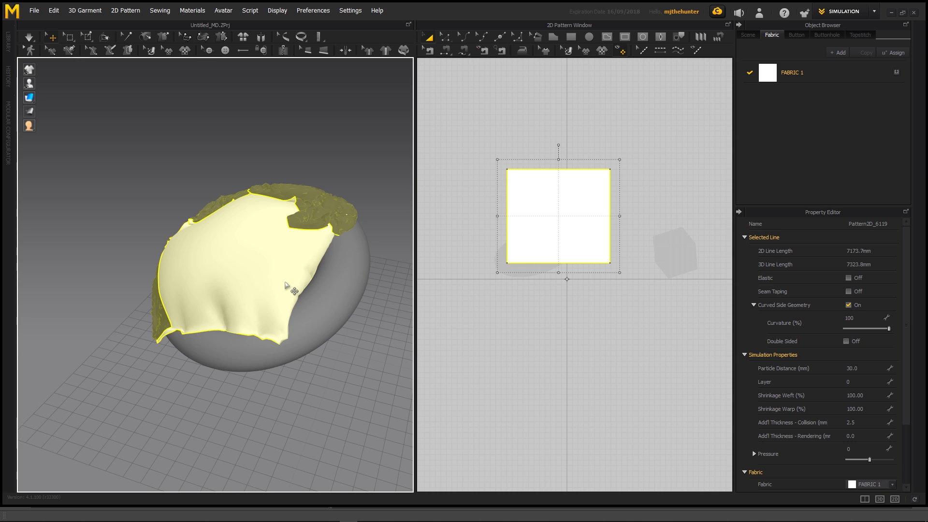
{"action": "right_click_drag", "start_coordinate": [272, 303], "coordinate": [260, 217]}
{"action": "left_click", "coordinate": [271, 277]}
{"action": "left_click", "coordinate": [323, 193]}
{"action": "left_click", "coordinate": [280, 266]}
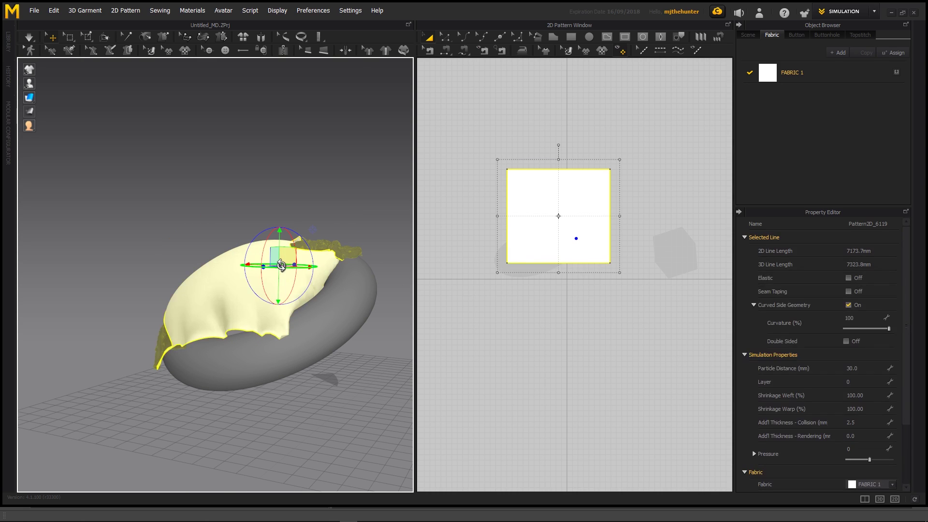
{"action": "left_click", "coordinate": [281, 265]}
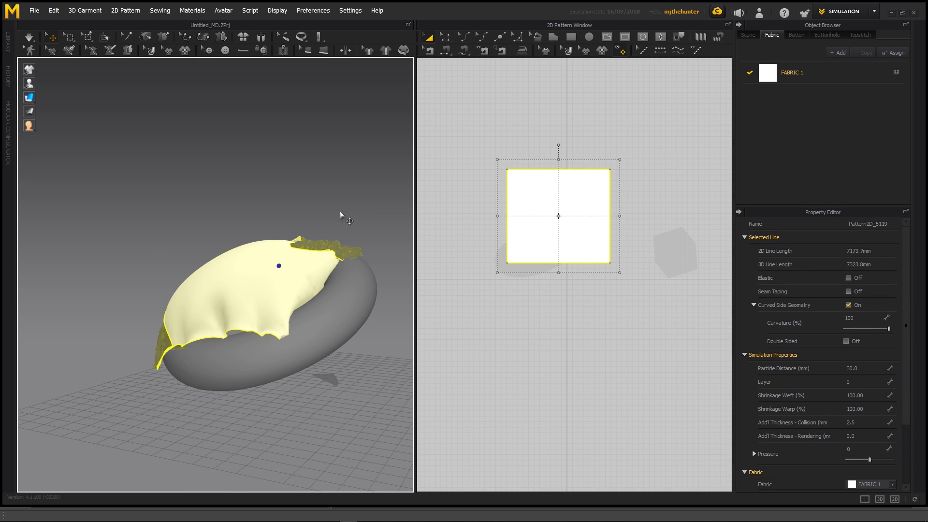
{"action": "key", "text": "ctrl+z"}
Step: Move the flat cloth beneath the tilted torus and simulate it with a pressure of 5
{"action": "right_click_drag", "start_coordinate": [323, 219], "coordinate": [335, 179]}
{"action": "left_click", "coordinate": [265, 216]}
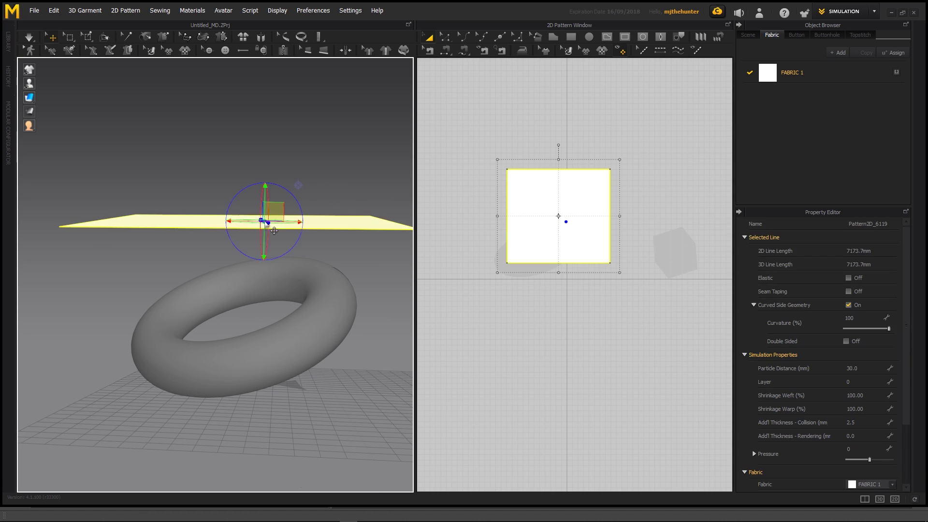
{"action": "right_click_drag", "start_coordinate": [265, 216], "coordinate": [300, 183]}
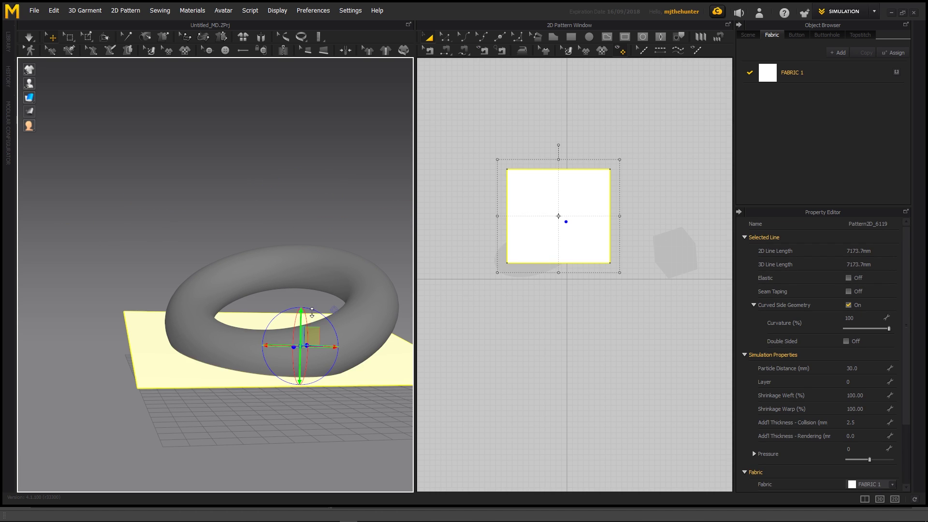
{"action": "right_click_drag", "start_coordinate": [309, 290], "coordinate": [166, 319]}
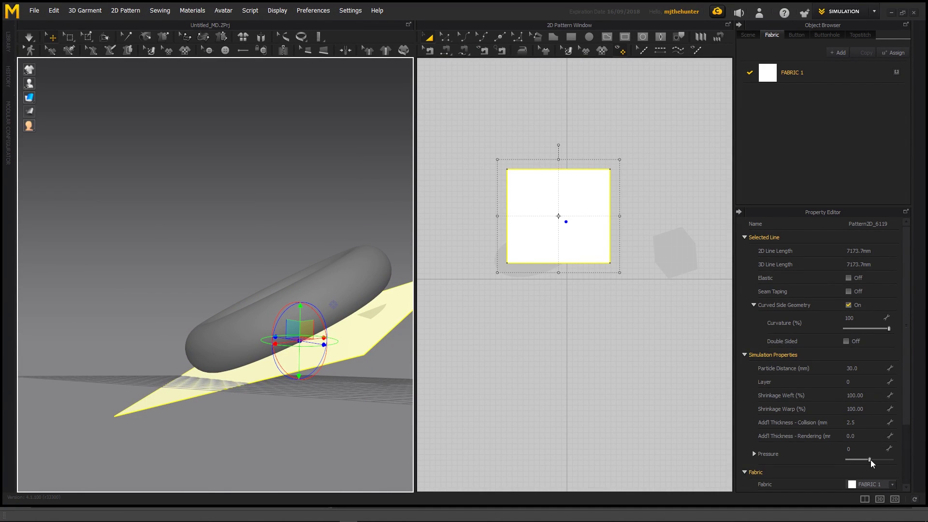
{"action": "left_click_drag", "start_coordinate": [871, 460], "coordinate": [872, 460]}
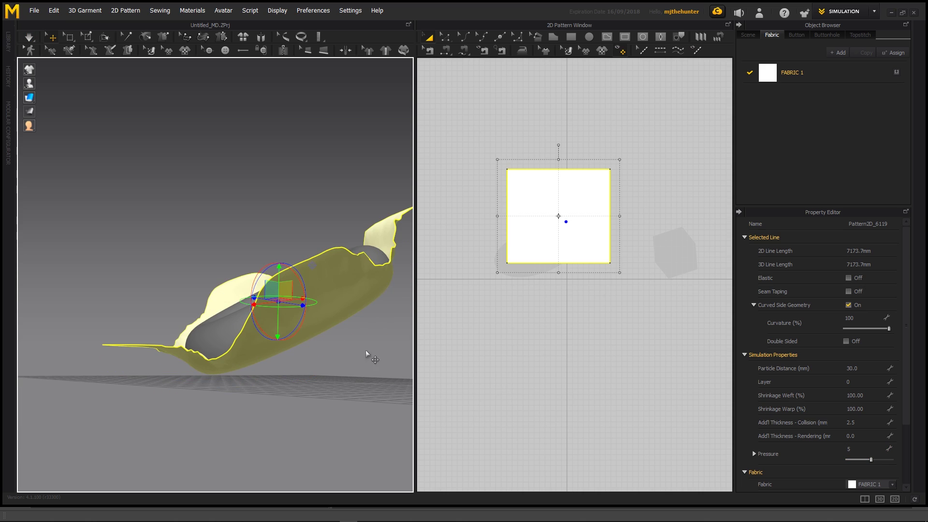
Step: Flip the normals of the cloth wrapped around the underside of the torus
{"action": "right_click_drag", "start_coordinate": [366, 354], "coordinate": [234, 338]}
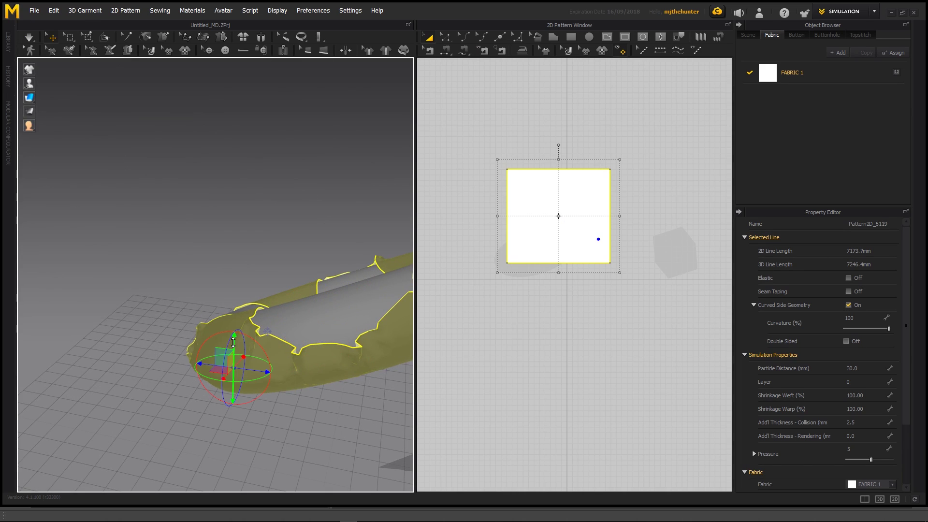
{"action": "right_click", "coordinate": [233, 341]}
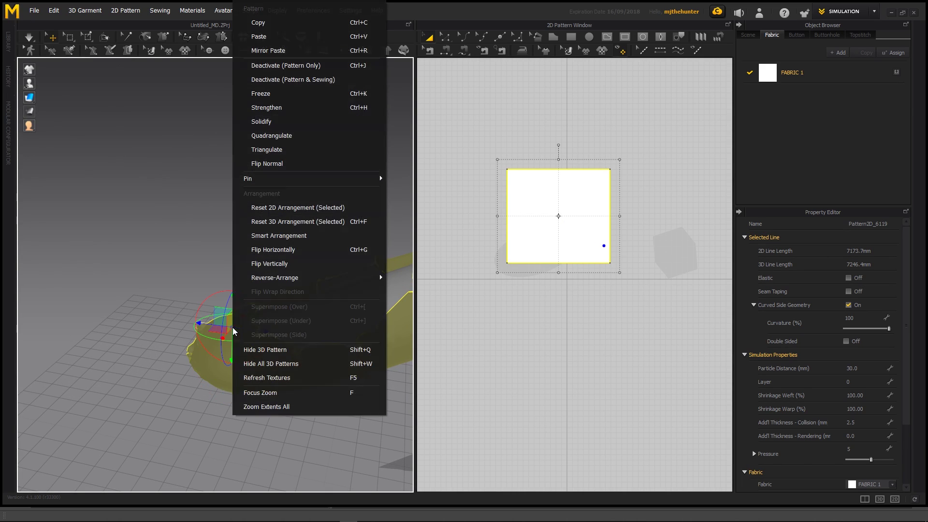
{"action": "left_click", "coordinate": [291, 163]}
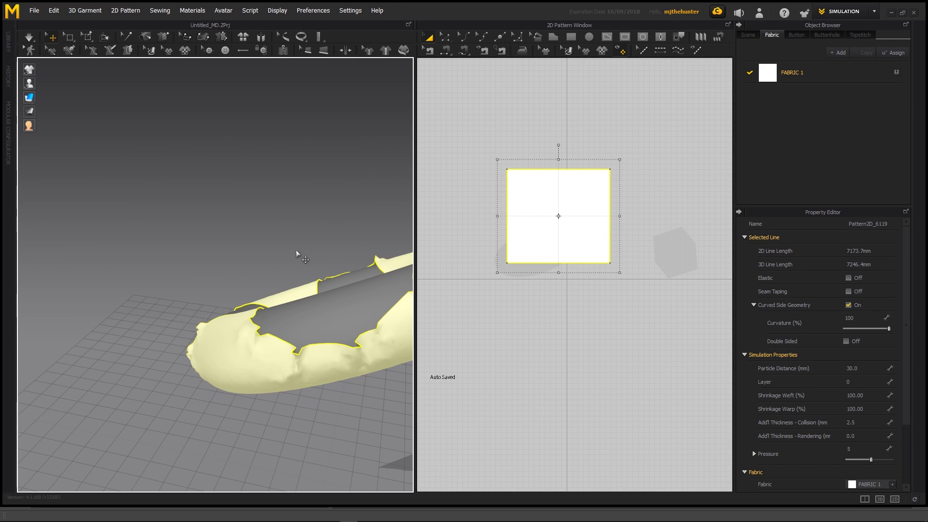
{"action": "right_click_drag", "start_coordinate": [296, 250], "coordinate": [226, 296]}
{"action": "scroll", "coordinate": [225, 296], "scroll_direction": "down", "scroll_amount": 3}
{"action": "right_click_drag", "start_coordinate": [198, 254], "coordinate": [318, 318]}
{"action": "key", "text": "space"}
{"action": "middle_click_drag", "start_coordinate": [318, 318], "coordinate": [298, 322]}
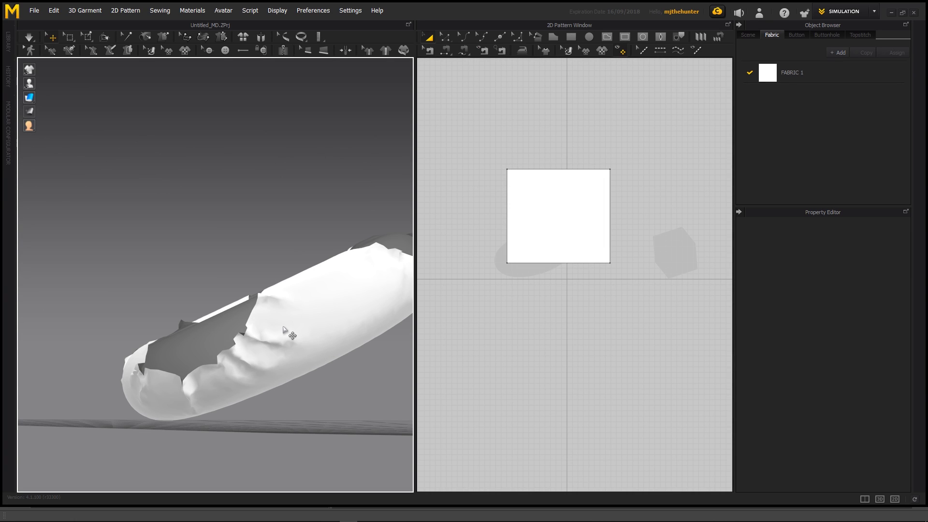
Step: Pin the wrapped cloth at nine points around the lower-left corner of its square pattern
{"action": "right_click_drag", "start_coordinate": [284, 330], "coordinate": [284, 350]}
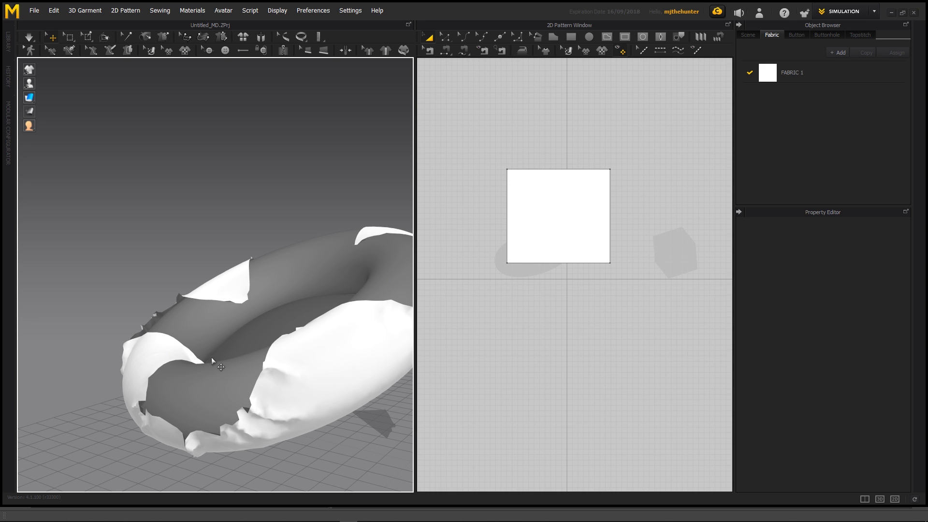
{"action": "scroll", "coordinate": [212, 358], "scroll_direction": "down", "scroll_amount": 3}
{"action": "mouse_move", "coordinate": [212, 359]}
{"action": "right_mouse_down"}
{"action": "mouse_move", "coordinate": [224, 390]}
{"action": "mouse_move", "coordinate": [200, 353]}
{"action": "right_mouse_up"}
{"action": "scroll", "coordinate": [295, 362], "scroll_direction": "up", "scroll_amount": 3}
{"action": "mouse_move", "coordinate": [311, 370]}
{"action": "right_mouse_down"}
{"action": "mouse_move", "coordinate": [322, 394]}
{"action": "mouse_move", "coordinate": [318, 381]}
{"action": "right_mouse_up"}
{"action": "left_click", "coordinate": [317, 360]}
{"action": "left_click", "coordinate": [294, 385]}
{"action": "left_click", "coordinate": [365, 353]}
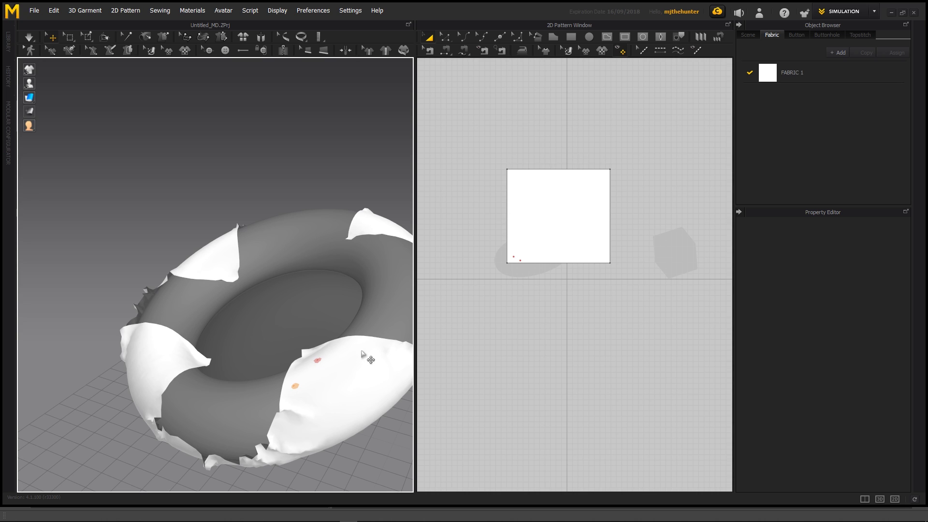
{"action": "left_click", "coordinate": [400, 353]}
{"action": "left_click", "coordinate": [382, 382]}
{"action": "left_click", "coordinate": [339, 394]}
{"action": "left_click", "coordinate": [341, 378]}
{"action": "left_click", "coordinate": [303, 417]}
{"action": "left_click", "coordinate": [352, 414]}
Step: Pin the wrapped cloth at nine points around the lower-right corner of its square pattern
{"action": "right_click_drag", "start_coordinate": [164, 372], "coordinate": [236, 339]}
{"action": "middle_click_drag", "start_coordinate": [237, 339], "coordinate": [288, 289]}
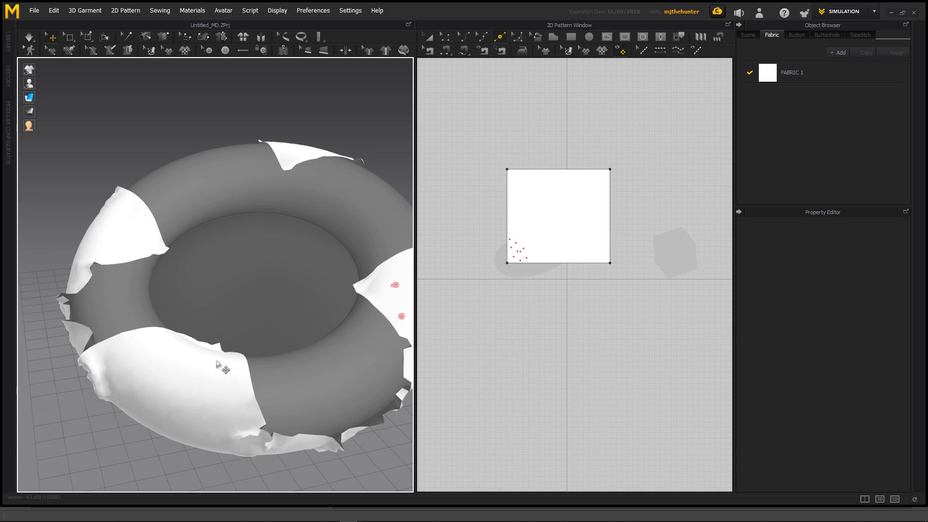
{"action": "left_click", "coordinate": [202, 354]}
{"action": "left_click", "coordinate": [226, 364]}
{"action": "left_click", "coordinate": [235, 399]}
{"action": "left_click", "coordinate": [197, 399]}
{"action": "left_click", "coordinate": [205, 370]}
{"action": "middle_click_drag", "start_coordinate": [122, 361], "coordinate": [183, 347]}
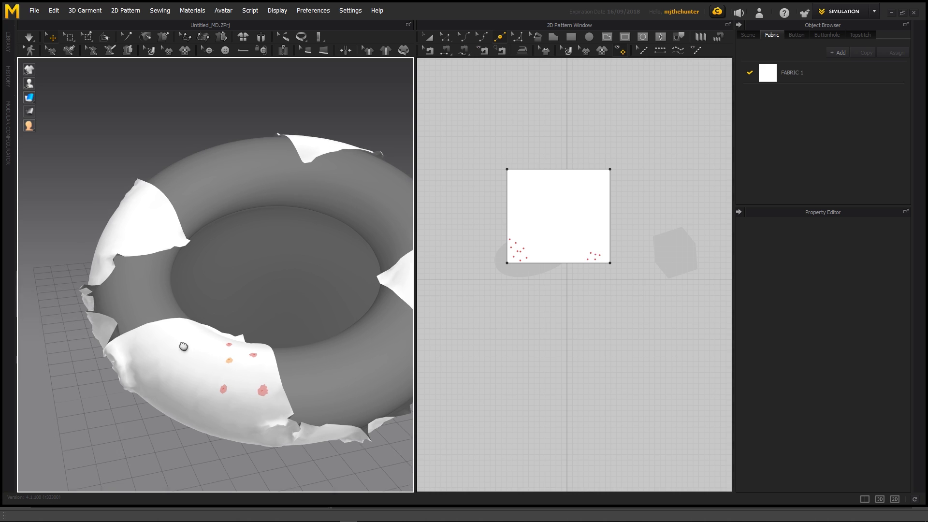
{"action": "right_click_drag", "start_coordinate": [182, 346], "coordinate": [211, 350]}
{"action": "left_click", "coordinate": [206, 349]}
{"action": "left_click", "coordinate": [145, 343]}
{"action": "left_click", "coordinate": [122, 361]}
{"action": "left_click", "coordinate": [159, 388]}
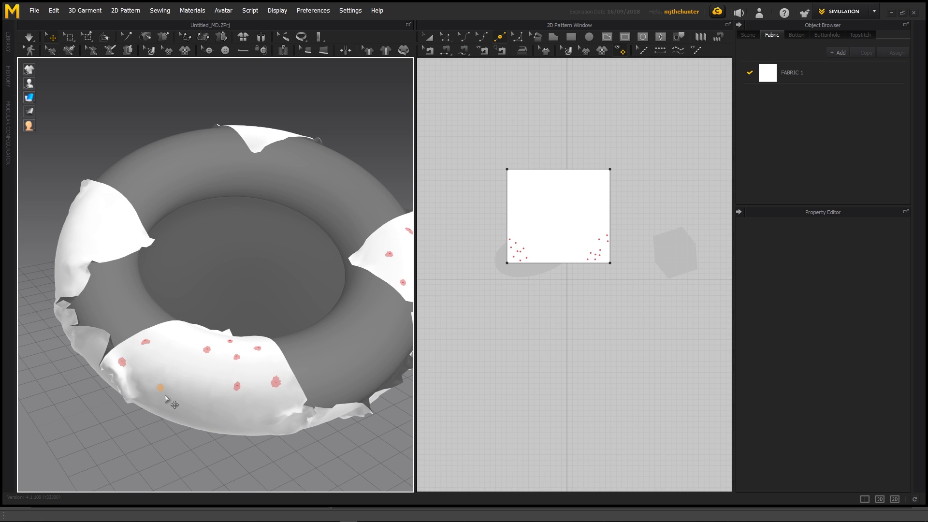
Step: Pin the wrapped cloth at several points around the upper-right corner of its square pattern
{"action": "right_click_drag", "start_coordinate": [126, 318], "coordinate": [189, 329]}
{"action": "left_click", "coordinate": [190, 329]}
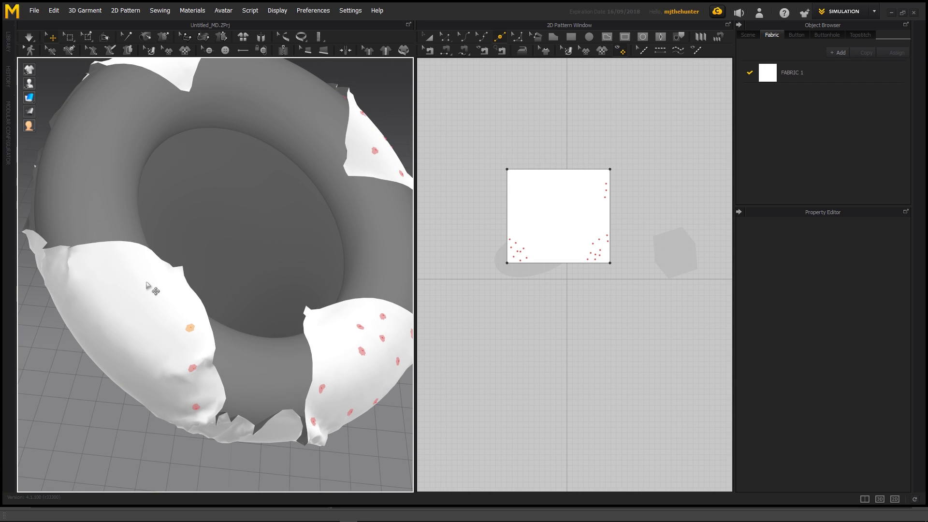
{"action": "left_click", "coordinate": [146, 285]}
{"action": "left_click", "coordinate": [114, 256]}
{"action": "right_click_drag", "start_coordinate": [91, 273], "coordinate": [206, 290]}
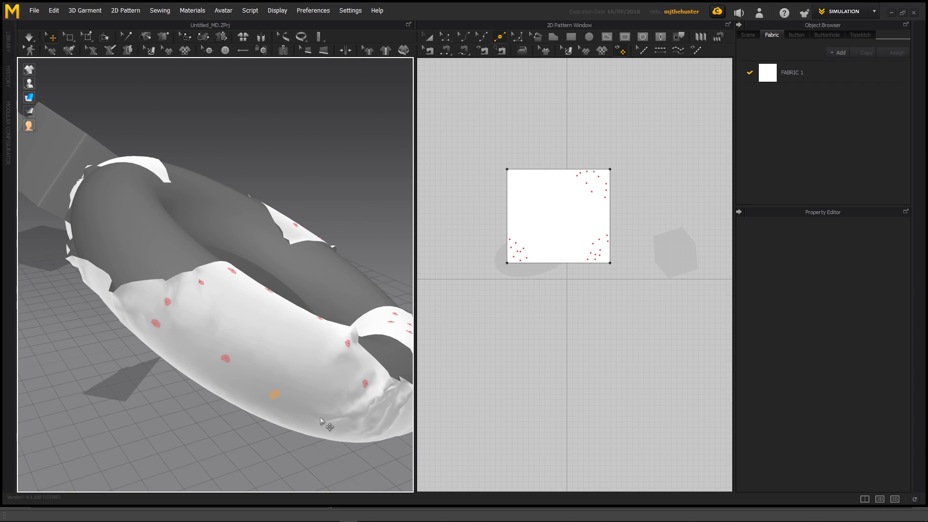
Step: Pin the wrapped cloth at several points around the upper-left corner of its square pattern
{"action": "right_click_drag", "start_coordinate": [155, 307], "coordinate": [304, 386]}
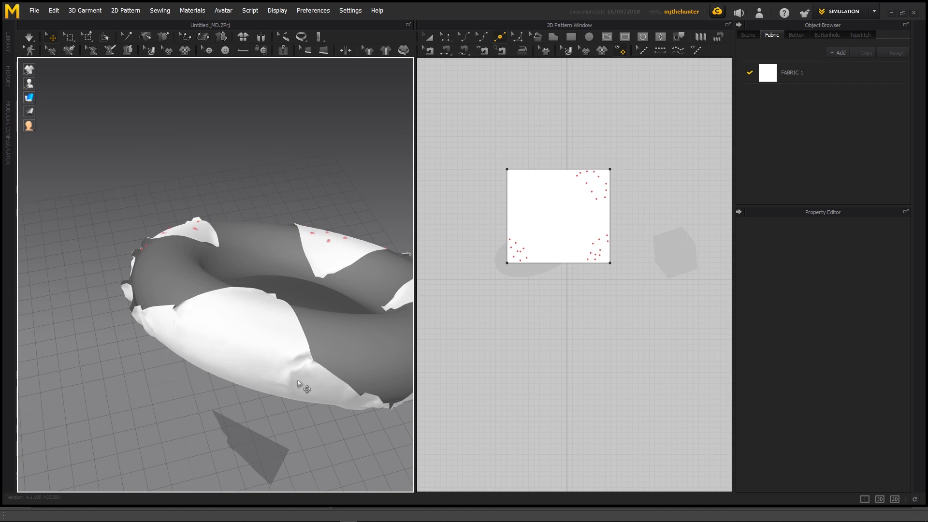
{"action": "left_click", "coordinate": [311, 372]}
{"action": "left_click", "coordinate": [288, 338]}
{"action": "left_click", "coordinate": [268, 308]}
{"action": "right_click_drag", "start_coordinate": [236, 303], "coordinate": [257, 319]}
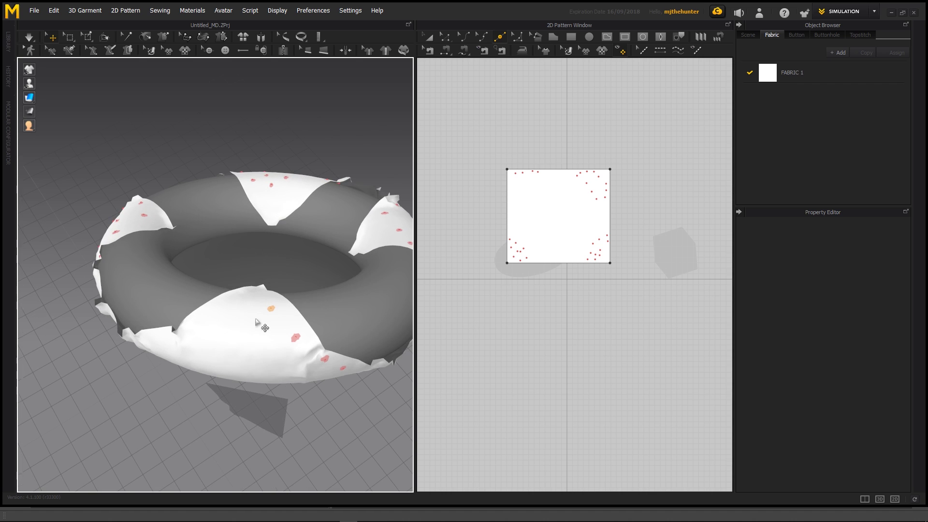
{"action": "left_click", "coordinate": [253, 298]}
{"action": "left_click", "coordinate": [215, 316]}
{"action": "left_click", "coordinate": [185, 333]}
{"action": "left_click", "coordinate": [155, 345]}
{"action": "right_click_drag", "start_coordinate": [179, 355], "coordinate": [187, 345]}
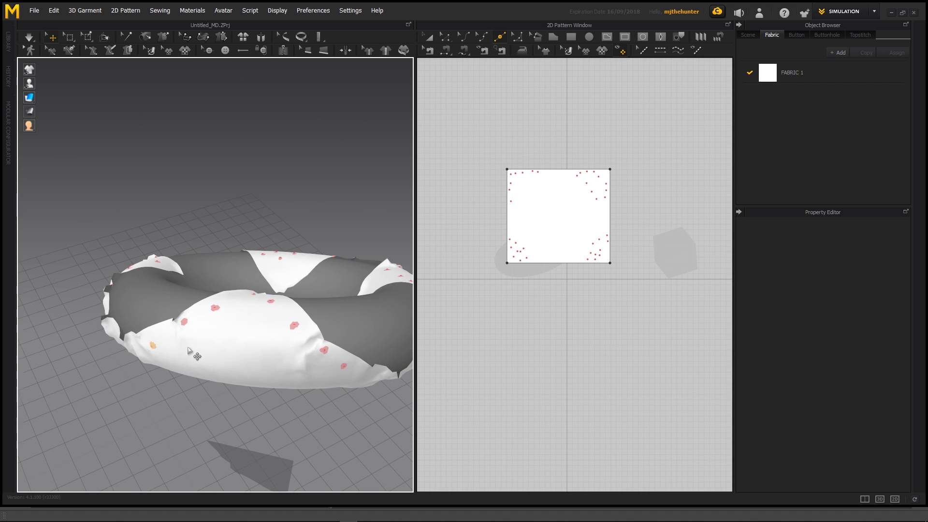
{"action": "left_click", "coordinate": [163, 345]}
{"action": "left_click", "coordinate": [225, 362]}
{"action": "left_click", "coordinate": [276, 362]}
Step: Set the pinned cloth's pressure to 0 and start its simulation around the torus
{"action": "right_click_drag", "start_coordinate": [298, 299], "coordinate": [302, 338]}
{"action": "left_click", "coordinate": [273, 313]}
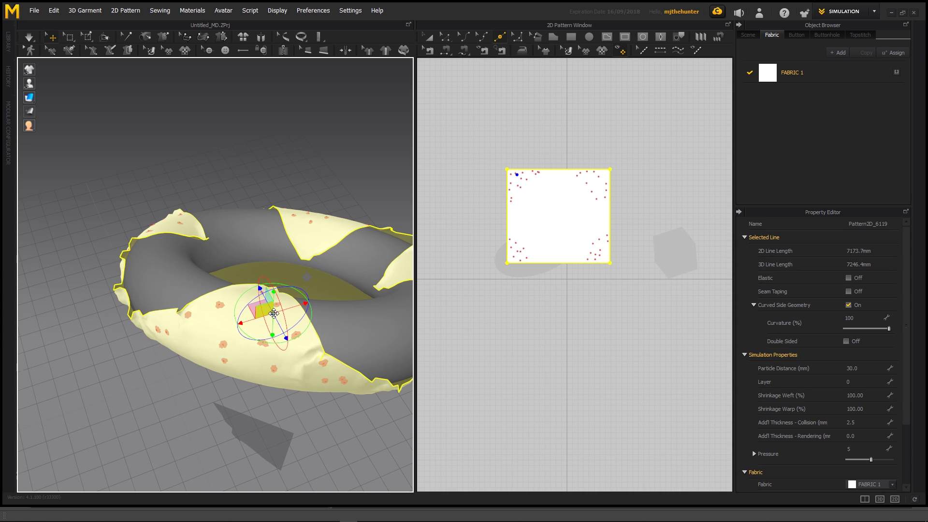
{"action": "double_click", "coordinate": [870, 448]}
{"action": "type", "text": "0"}
{"action": "key", "text": "Return"}
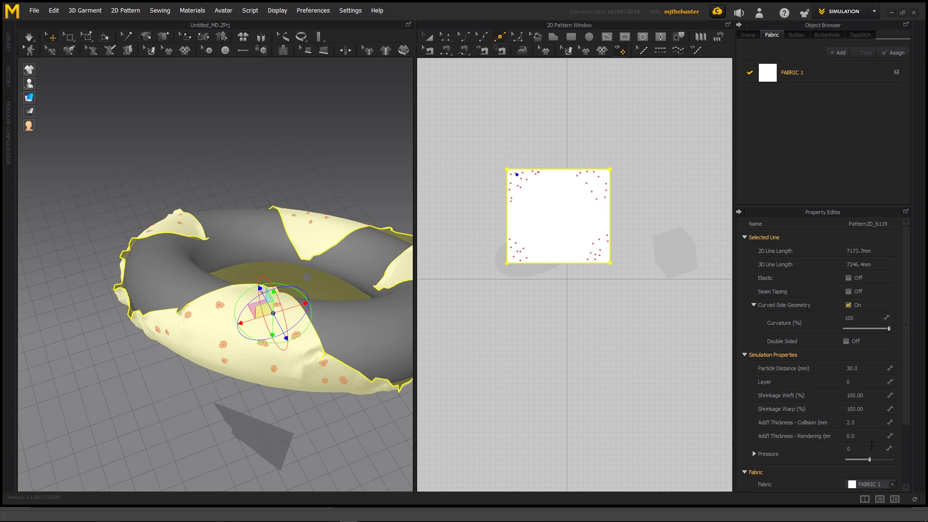
{"action": "left_click", "coordinate": [323, 176]}
{"action": "right_click_drag", "start_coordinate": [323, 176], "coordinate": [289, 178]}
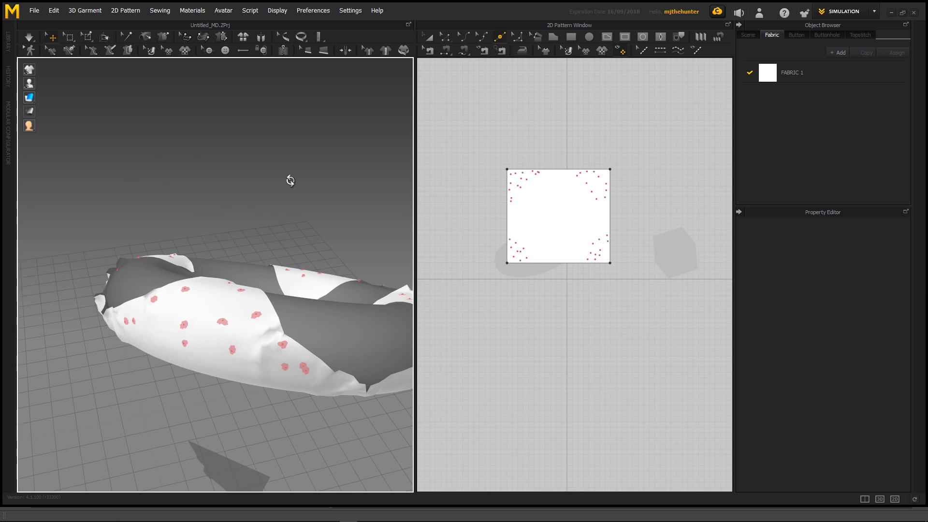
{"action": "right_click_drag", "start_coordinate": [324, 270], "coordinate": [234, 284]}
Step: Raise the cloth's pressure to 10 while it simulates
{"action": "left_click", "coordinate": [287, 355]}
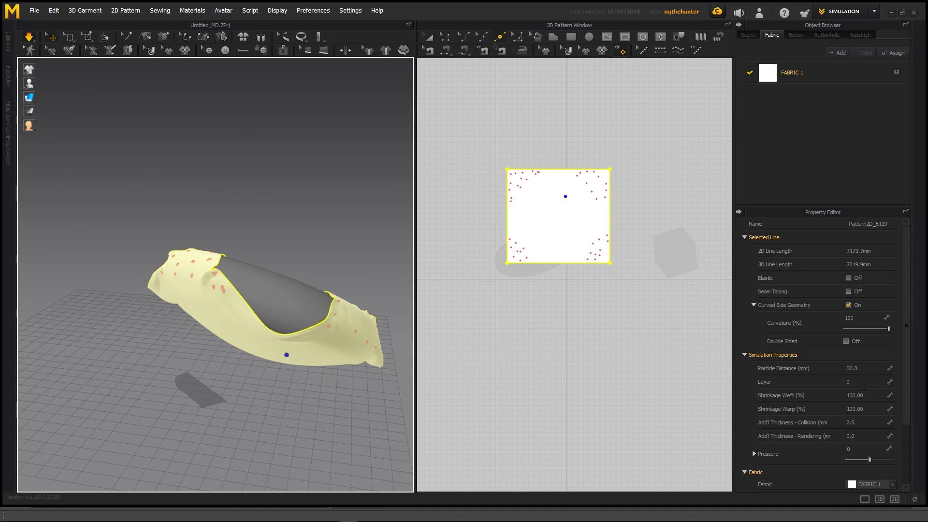
{"action": "left_click_drag", "start_coordinate": [871, 460], "coordinate": [872, 460]}
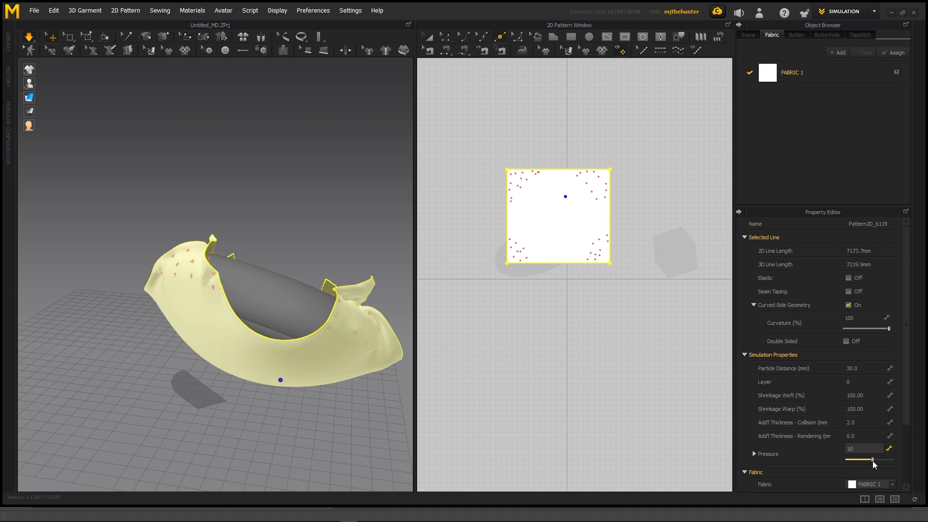
{"action": "left_click", "coordinate": [309, 206]}
{"action": "right_click_drag", "start_coordinate": [310, 205], "coordinate": [286, 373]}
Step: Flip the cloth's normals again and resume its simulation around the torus
{"action": "left_click", "coordinate": [285, 369]}
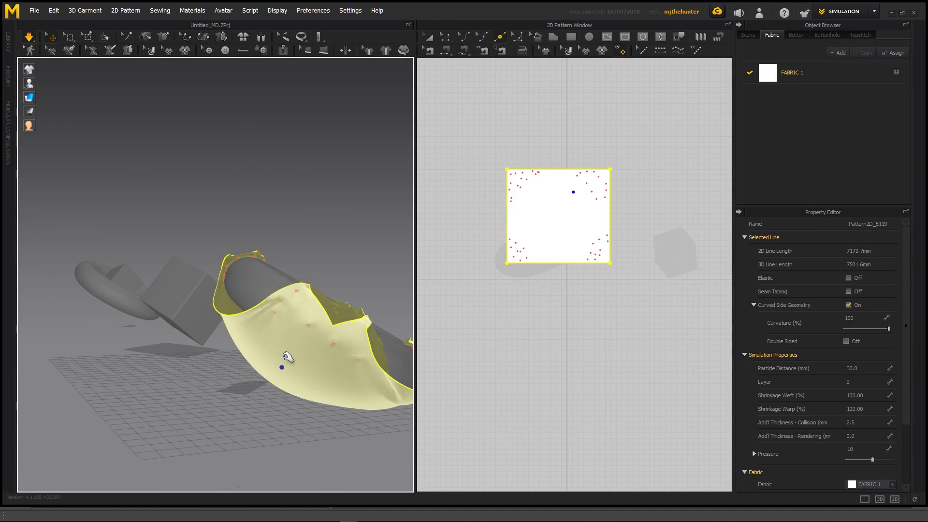
{"action": "right_click", "coordinate": [284, 357]}
{"action": "left_click", "coordinate": [323, 163]}
{"action": "left_click", "coordinate": [356, 214]}
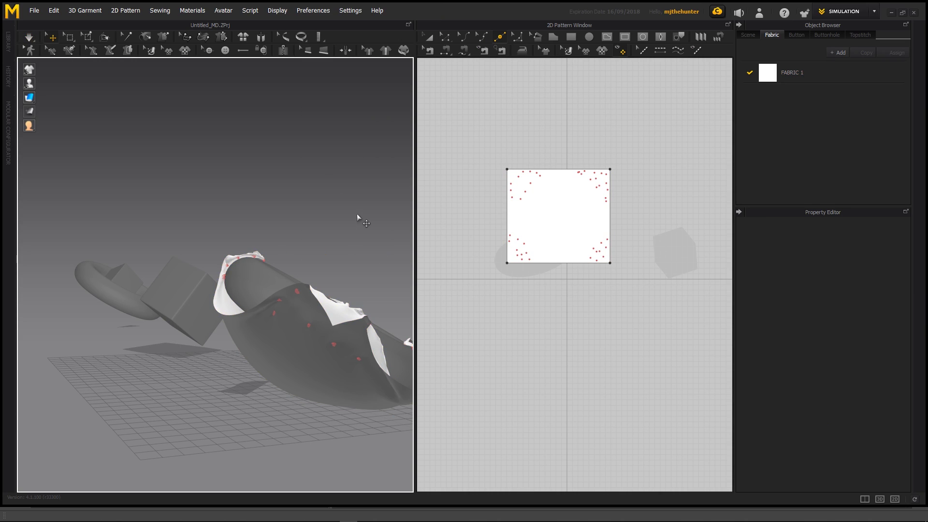
{"action": "right_click_drag", "start_coordinate": [360, 225], "coordinate": [237, 367]}
{"action": "left_click", "coordinate": [244, 388]}
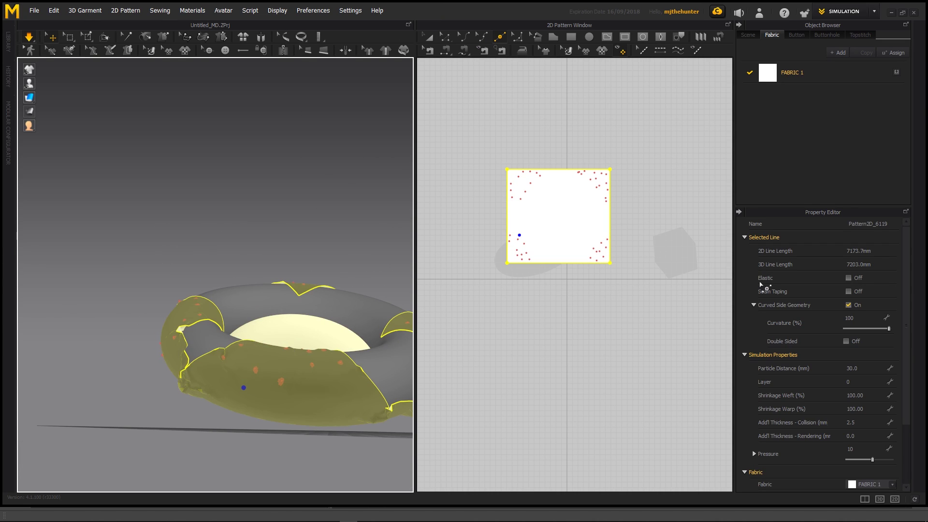
Step: Set the wrapped cloth's particle distance to 20 mm while it simulates around the torus
{"action": "left_click", "coordinate": [861, 366]}
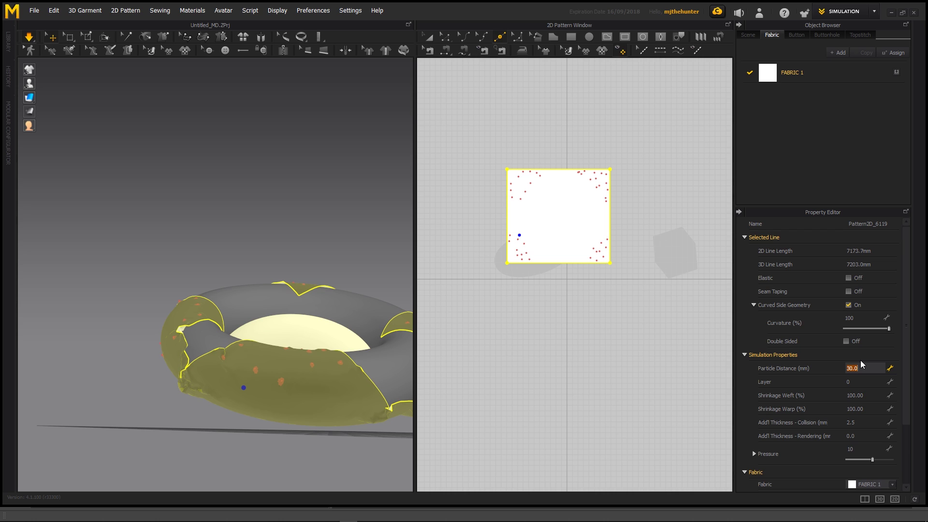
{"action": "type", "text": "20"}
{"action": "key", "text": "Return"}
{"action": "left_click", "coordinate": [206, 203]}
{"action": "right_click_drag", "start_coordinate": [206, 203], "coordinate": [269, 292]}
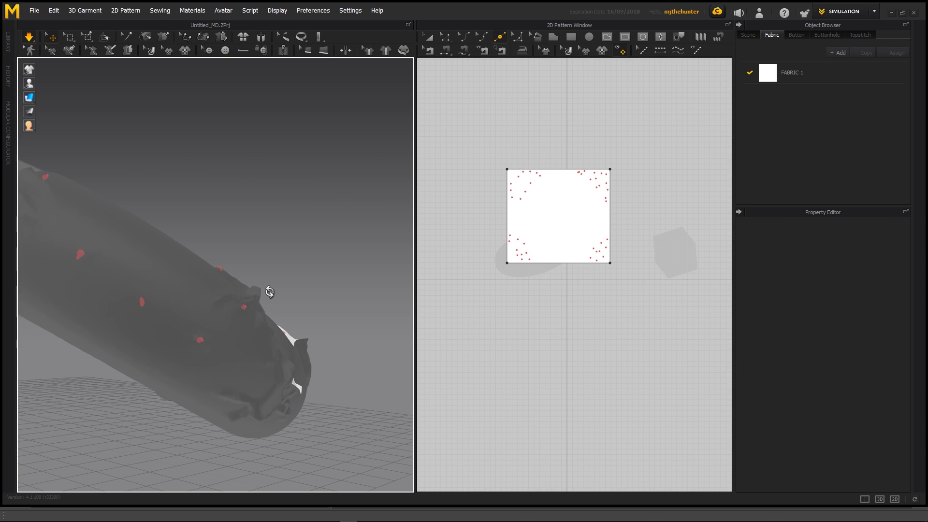
{"action": "right_click_drag", "start_coordinate": [266, 342], "coordinate": [219, 356]}
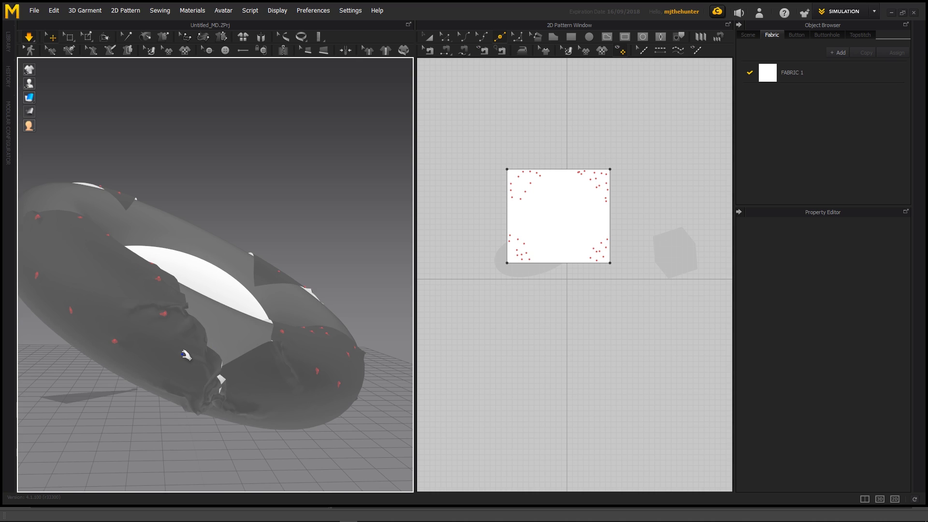
Step: Stop the simulation and flip the wrapped cloth's normals so its white side faces outward
{"action": "left_click", "coordinate": [160, 345]}
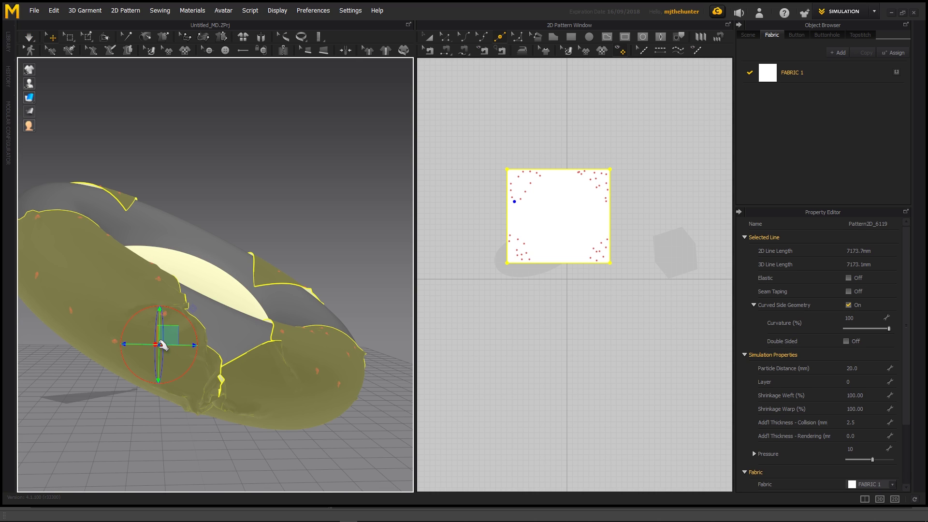
{"action": "right_click", "coordinate": [274, 388]}
{"action": "left_click", "coordinate": [329, 164]}
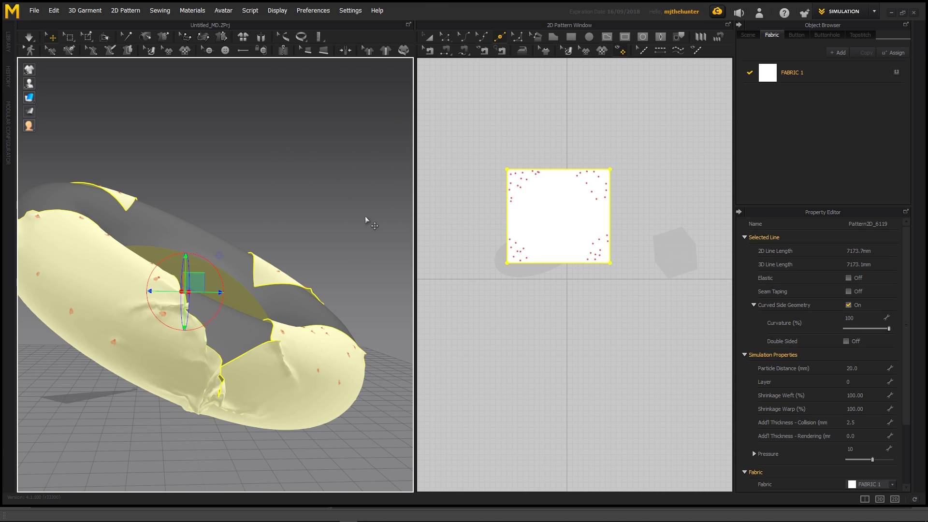
Step: Move the shaped cloth sideways along one axis until it is clear of the torus, and deselect it
{"action": "right_click_drag", "start_coordinate": [233, 285], "coordinate": [218, 259]}
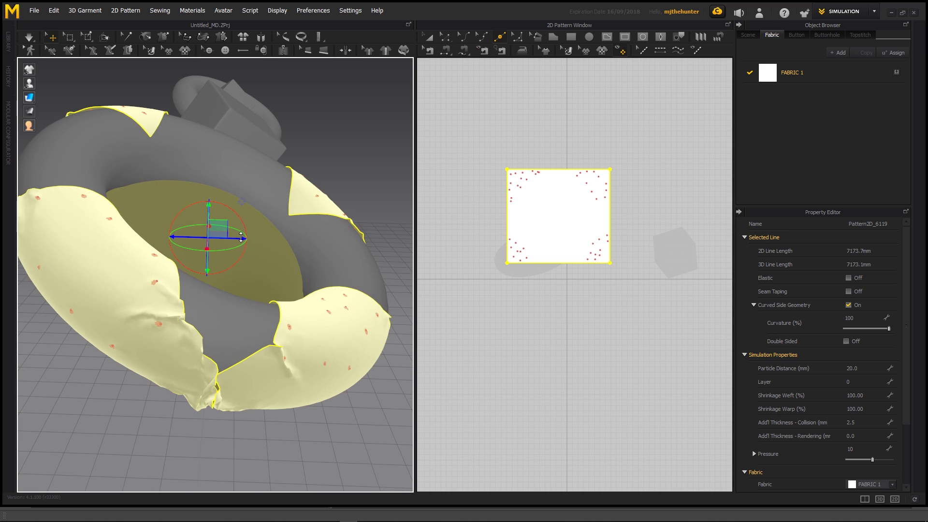
{"action": "left_click_drag", "start_coordinate": [241, 237], "coordinate": [381, 277]}
{"action": "scroll", "coordinate": [381, 277], "scroll_direction": "down", "scroll_amount": 5}
{"action": "right_click_drag", "start_coordinate": [310, 285], "coordinate": [309, 232]}
{"action": "left_click", "coordinate": [309, 232]}
{"action": "scroll", "coordinate": [310, 271], "scroll_direction": "up", "scroll_amount": 4}
{"action": "mouse_move", "coordinate": [271, 285]}
{"action": "right_mouse_down"}
{"action": "mouse_move", "coordinate": [243, 298]}
{"action": "mouse_move", "coordinate": [259, 227]}
{"action": "mouse_move", "coordinate": [254, 290]}
{"action": "mouse_move", "coordinate": [265, 271]}
{"action": "mouse_move", "coordinate": [254, 349]}
{"action": "mouse_move", "coordinate": [203, 317]}
{"action": "mouse_move", "coordinate": [145, 332]}
{"action": "mouse_move", "coordinate": [140, 370]}
{"action": "mouse_move", "coordinate": [218, 301]}
{"action": "mouse_move", "coordinate": [236, 327]}
{"action": "mouse_move", "coordinate": [231, 285]}
{"action": "mouse_move", "coordinate": [252, 287]}
{"action": "right_mouse_up"}
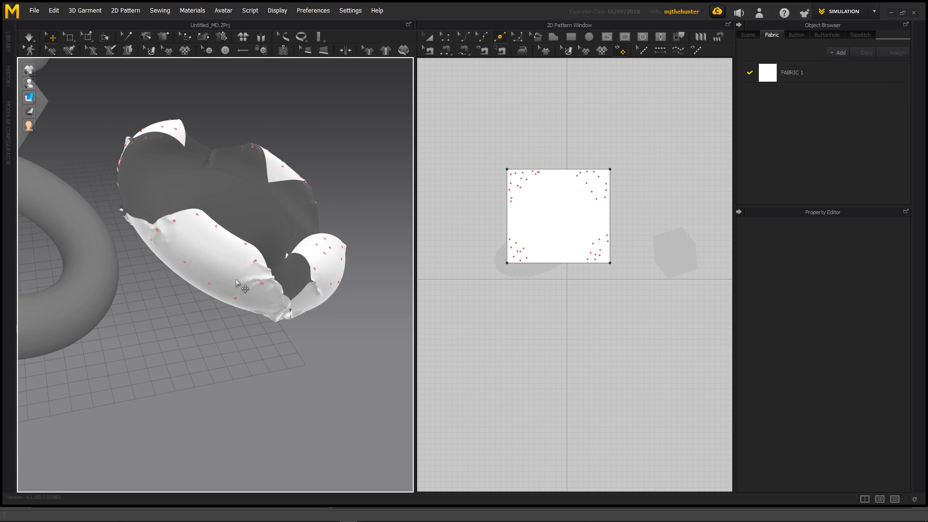
{"action": "right_click_drag", "start_coordinate": [236, 279], "coordinate": [220, 264]}
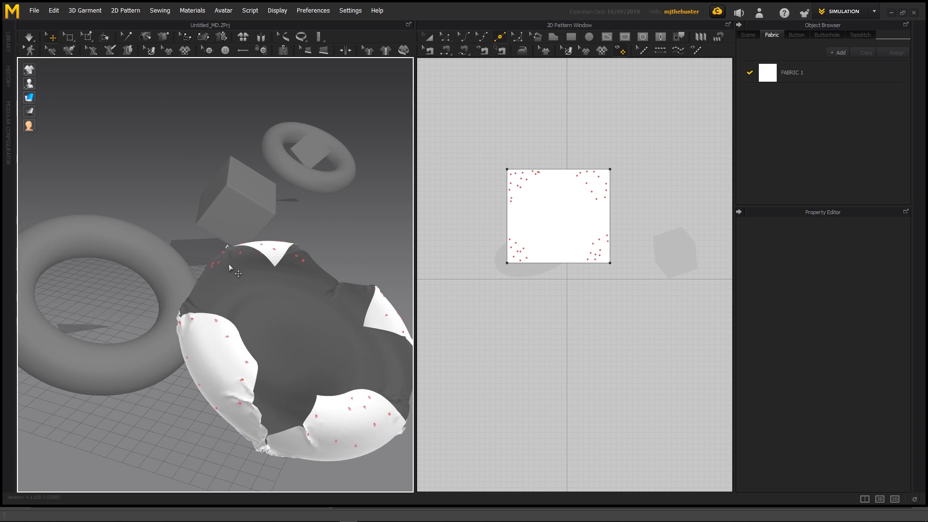